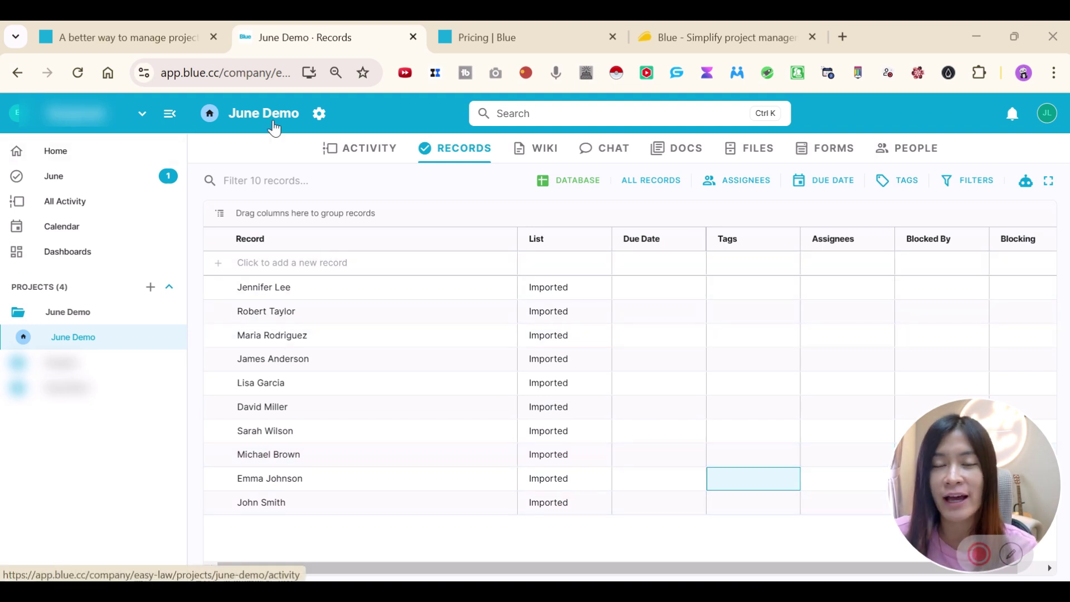
Switch to the AppSumo listing for Blue and review its overview, included features and license tier plans
left_click(743, 49)
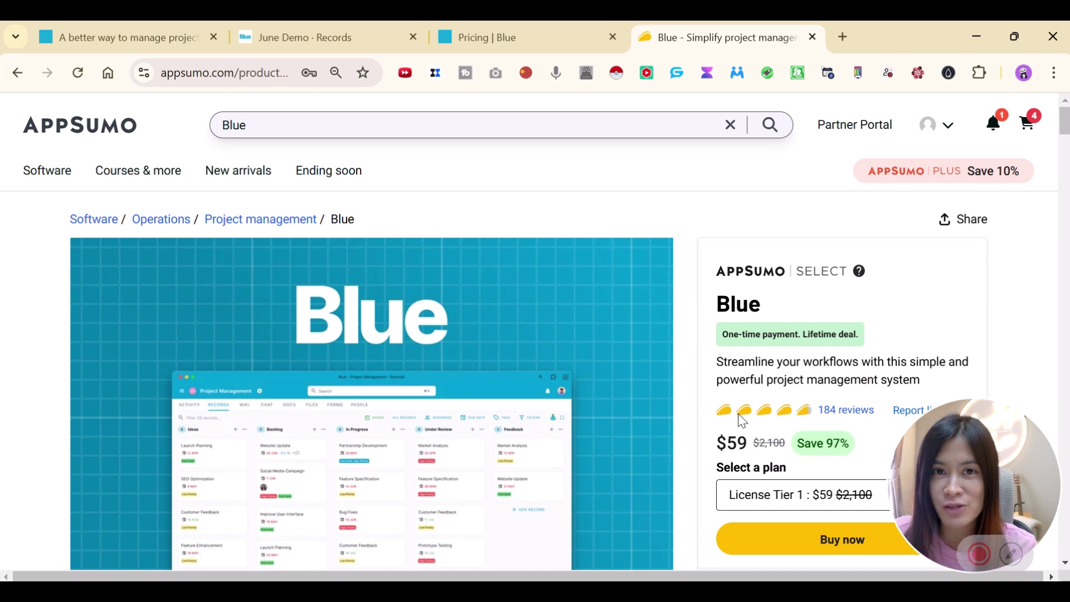
scroll(535, 437, "down", 15)
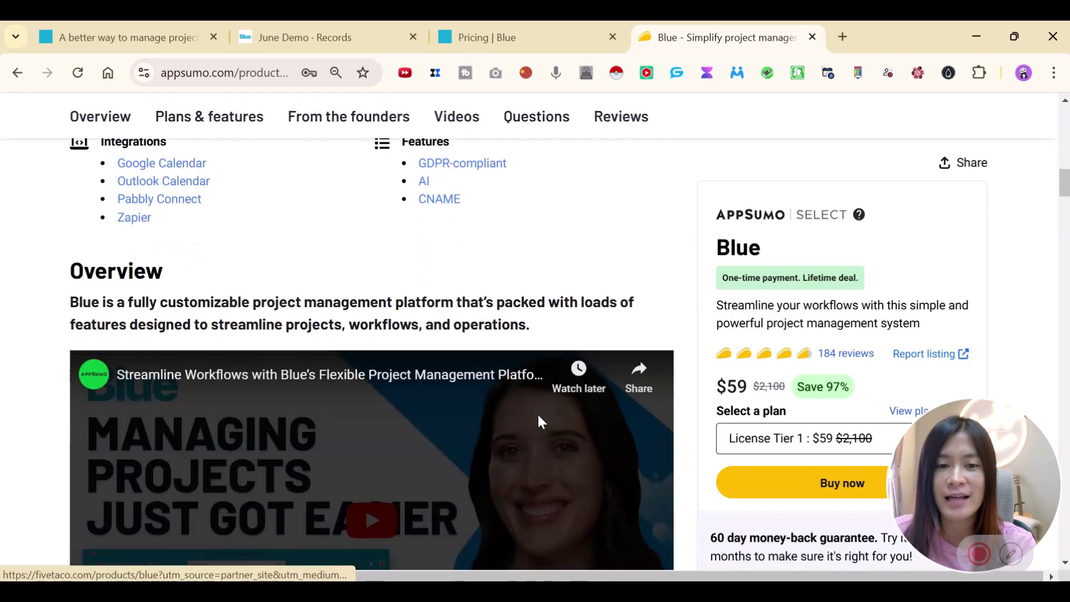
scroll(782, 339, "down", 10)
scroll(782, 339, "down", 15)
scroll(768, 379, "down", 6)
scroll(286, 351, "up", 6)
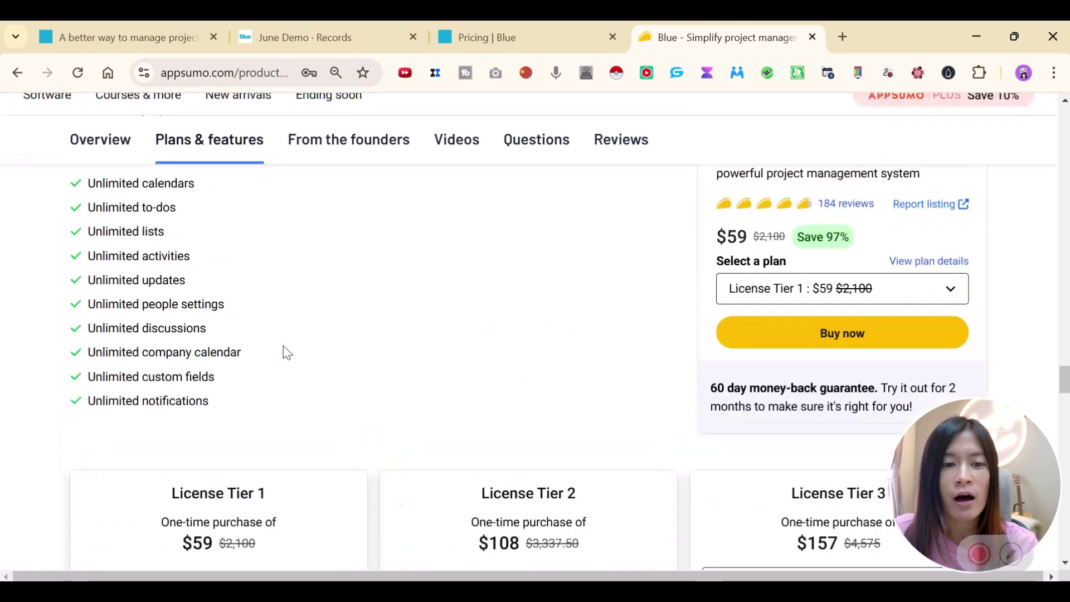
scroll(283, 351, "up", 5)
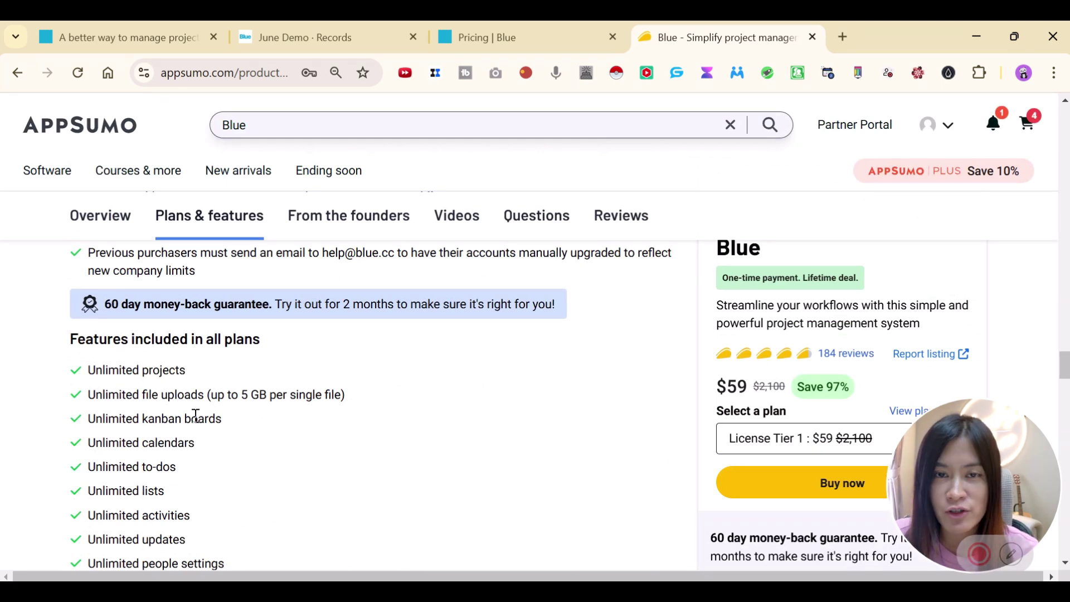
scroll(218, 425, "down", 2)
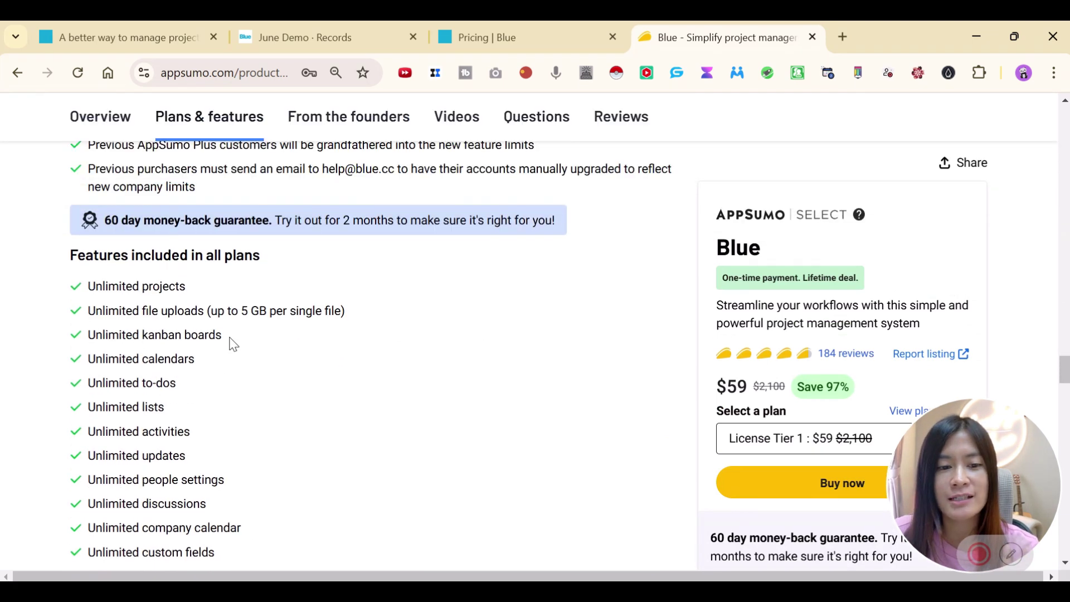
scroll(233, 344, "down", 9)
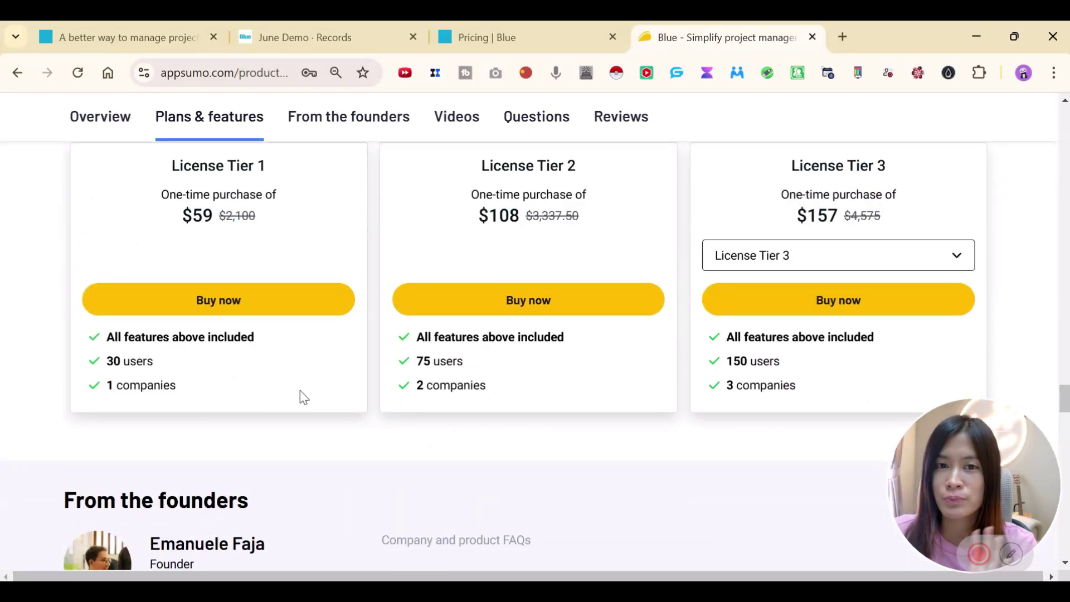
Compare the Core Subscription on Blue's own pricing page with the license tiers on AppSumo
left_click(527, 33)
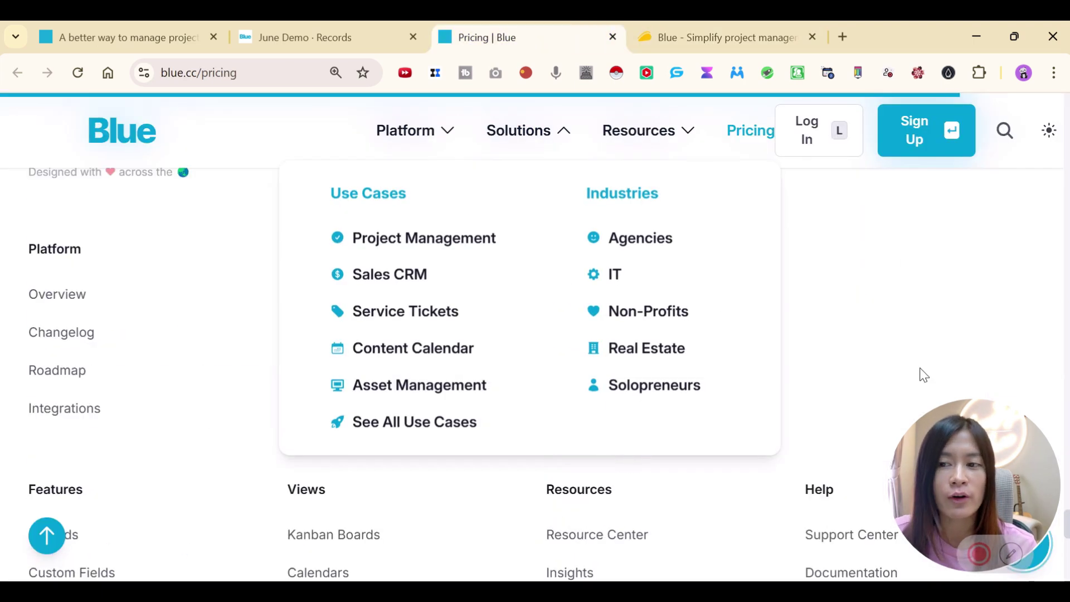
scroll(903, 339, "up", 10)
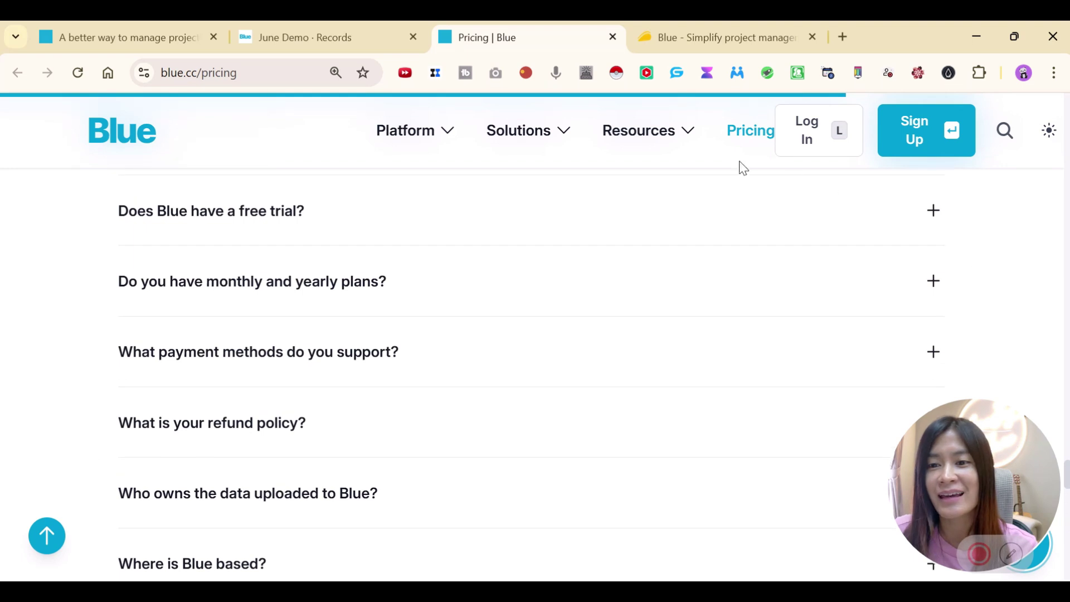
scroll(743, 139, "up", 3)
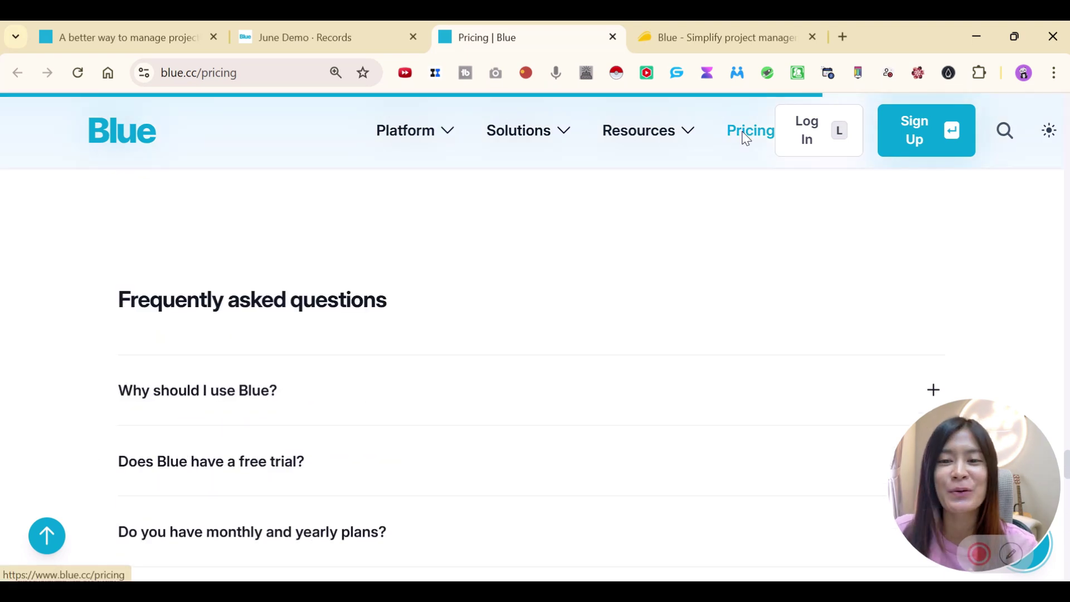
scroll(701, 301, "down", 6)
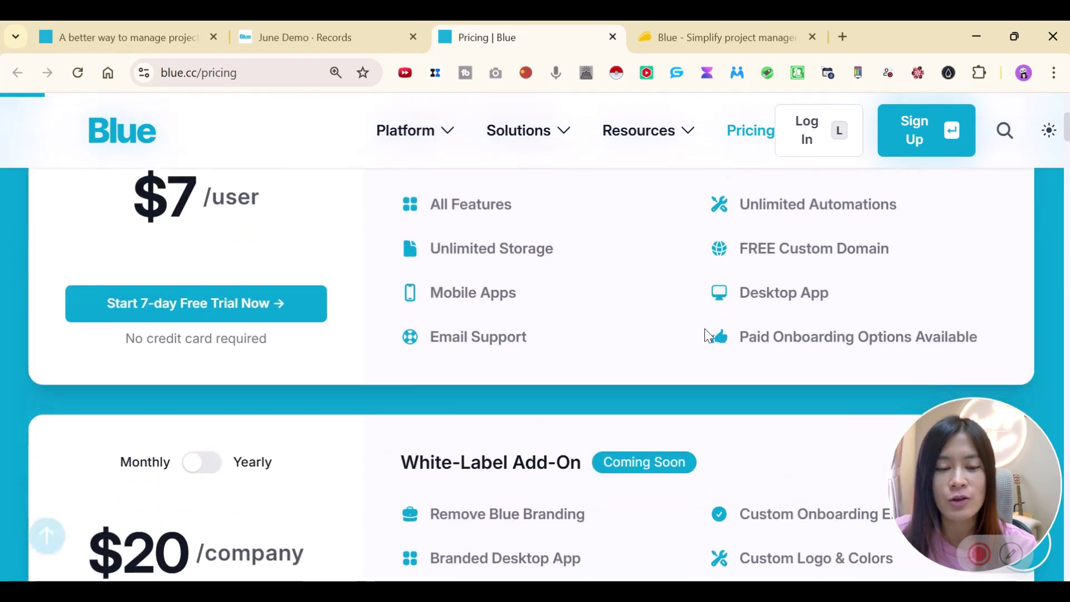
scroll(705, 329, "up", 3)
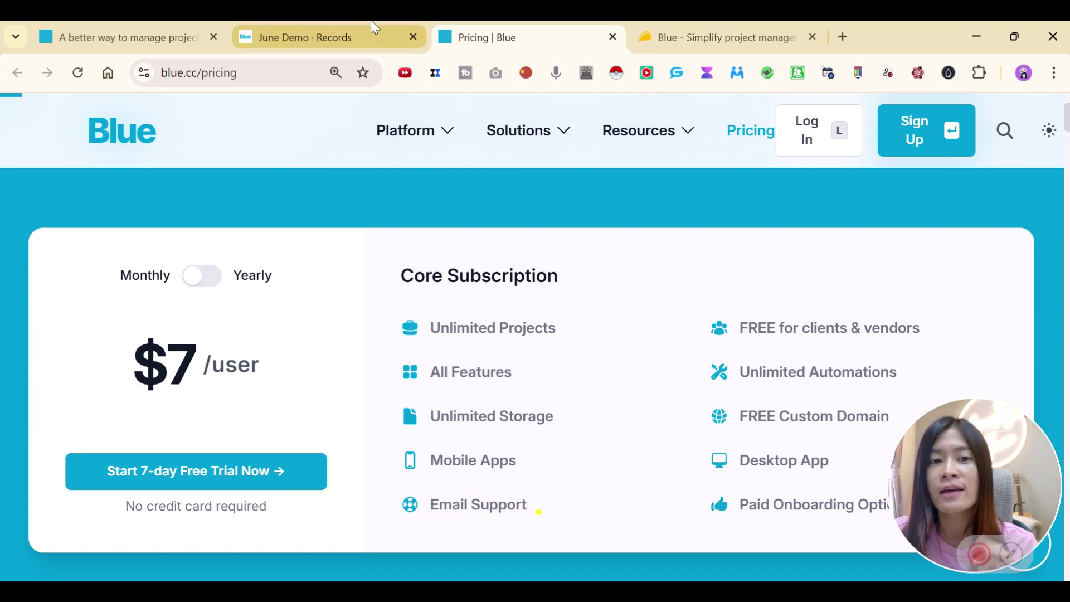
left_click(654, 28)
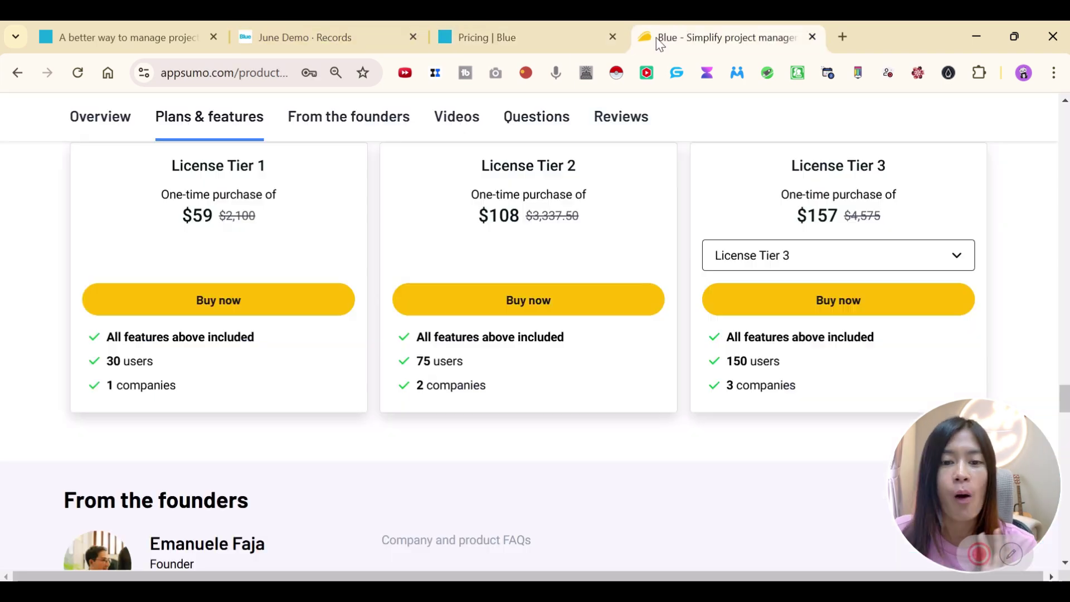
scroll(241, 296, "up", 1)
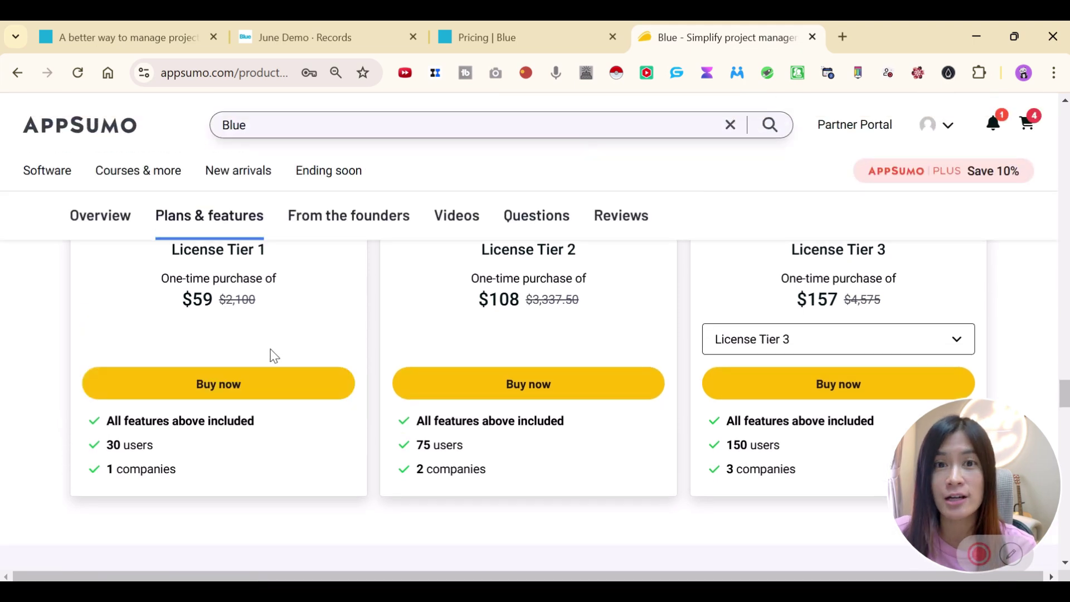
Return to the June Demo project in Blue and show its records in Board view
left_click(325, 40)
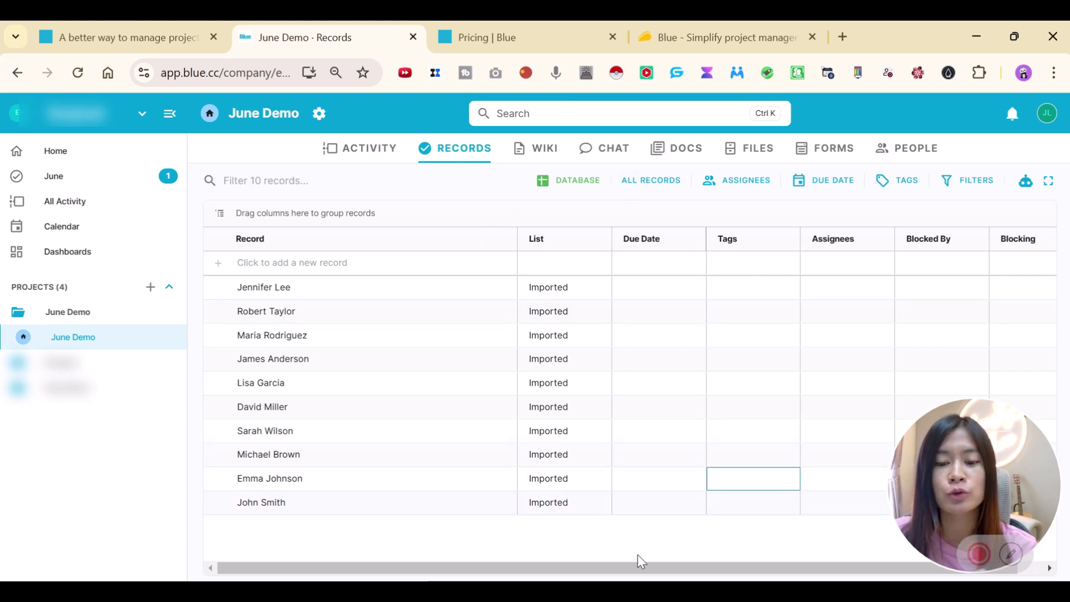
left_click(593, 182)
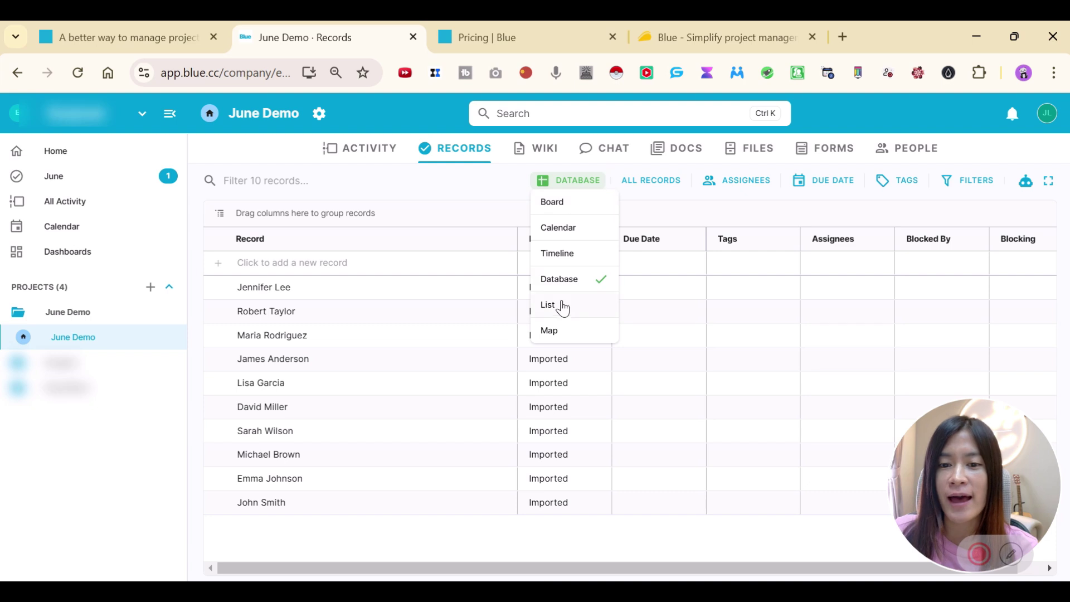
left_click(553, 203)
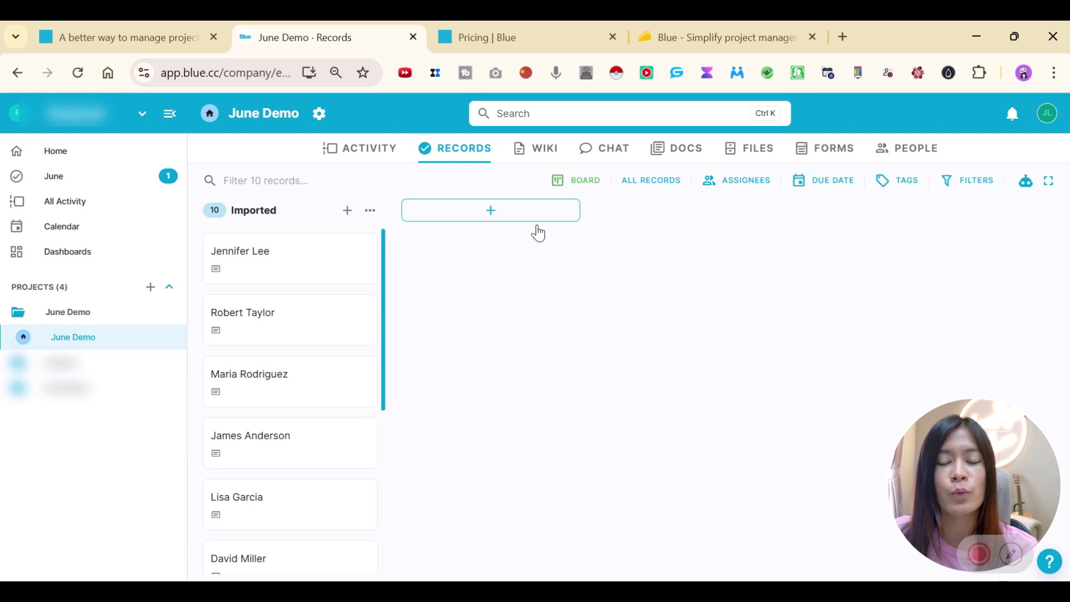
Add two lists named "To do lisrt" and "t" after the Imported list on the board
left_click(491, 221)
type("To do lisrt")
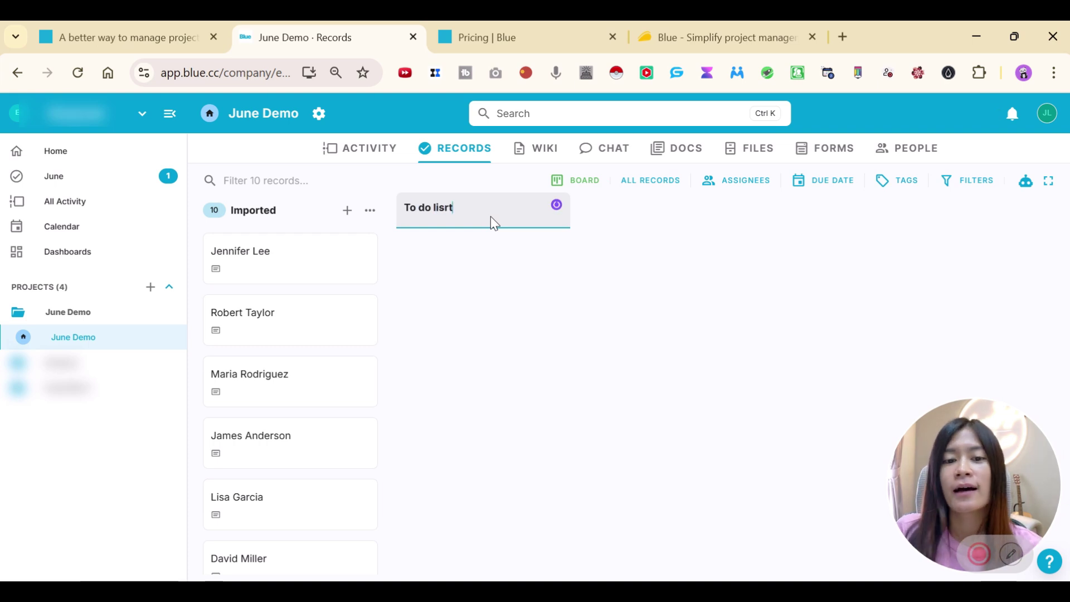
key("Return")
type("t")
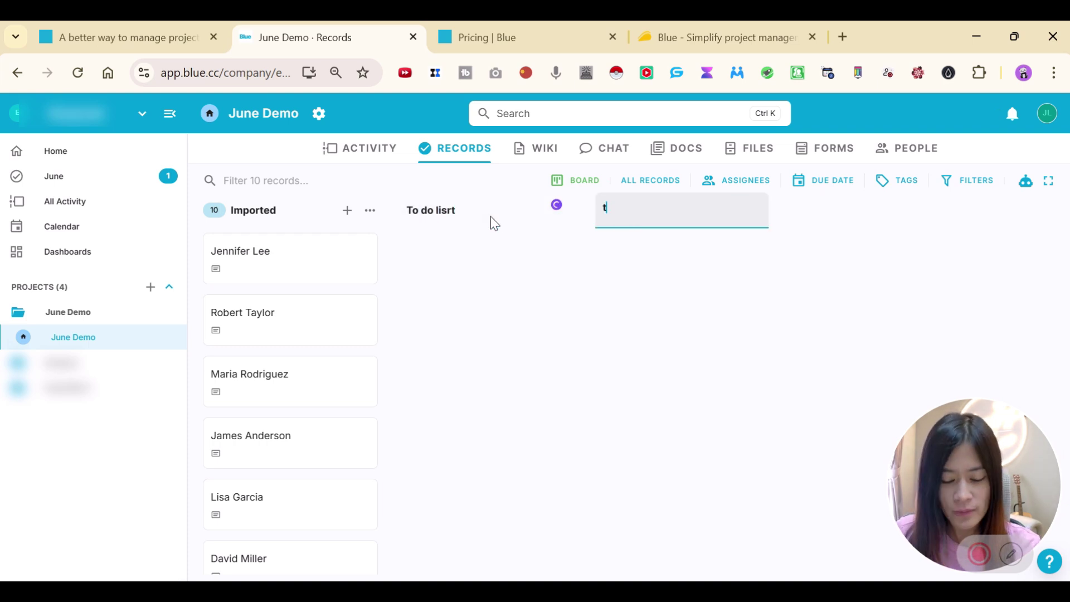
left_click(635, 208)
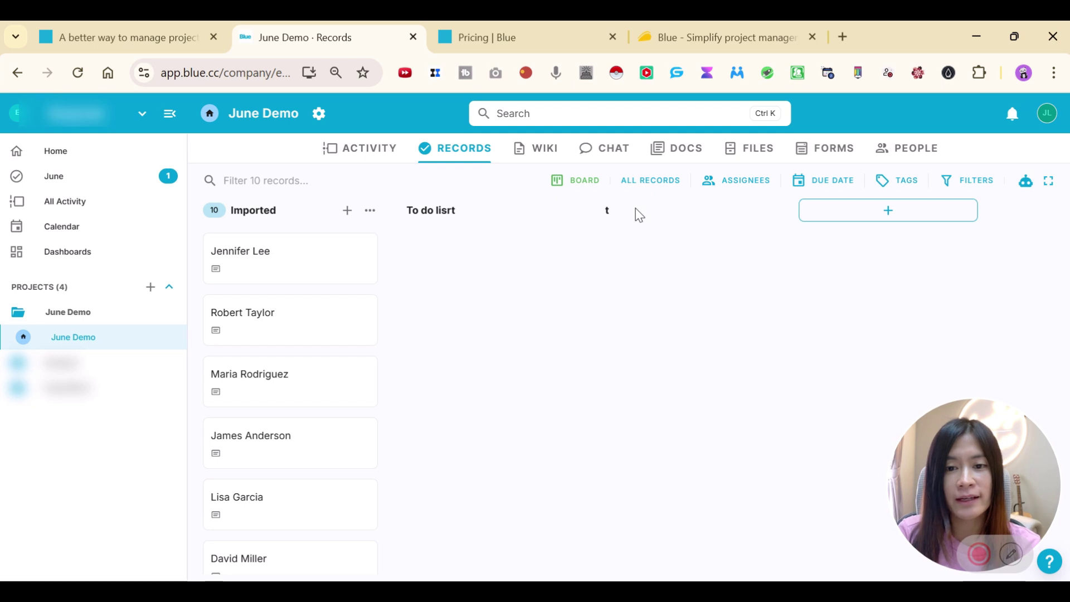
left_click(635, 210)
left_click(609, 212)
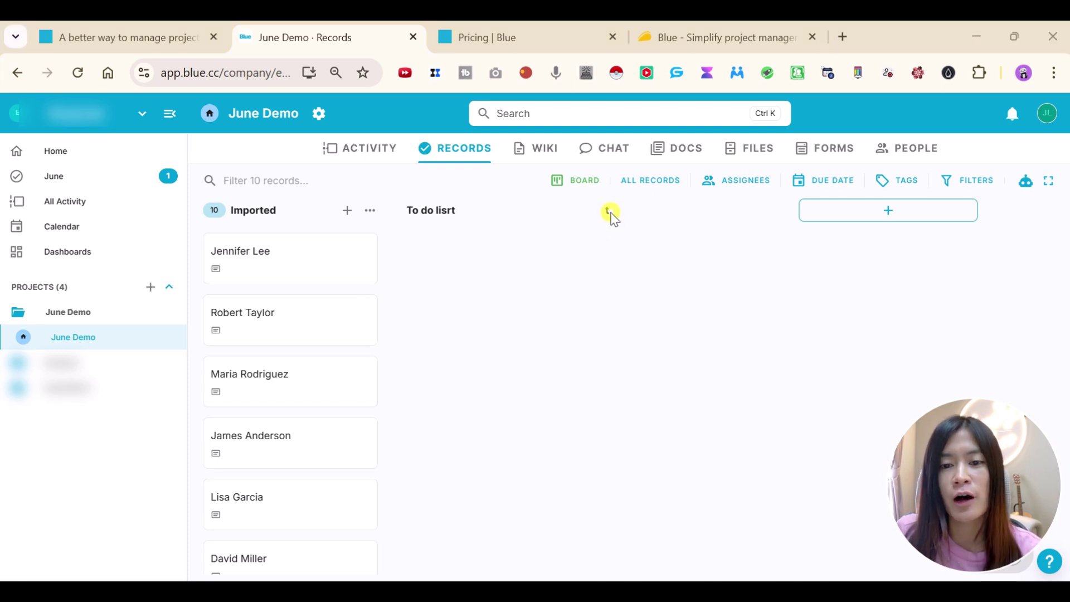
Add another list named "pending to do" at the end of the board
left_click(924, 210)
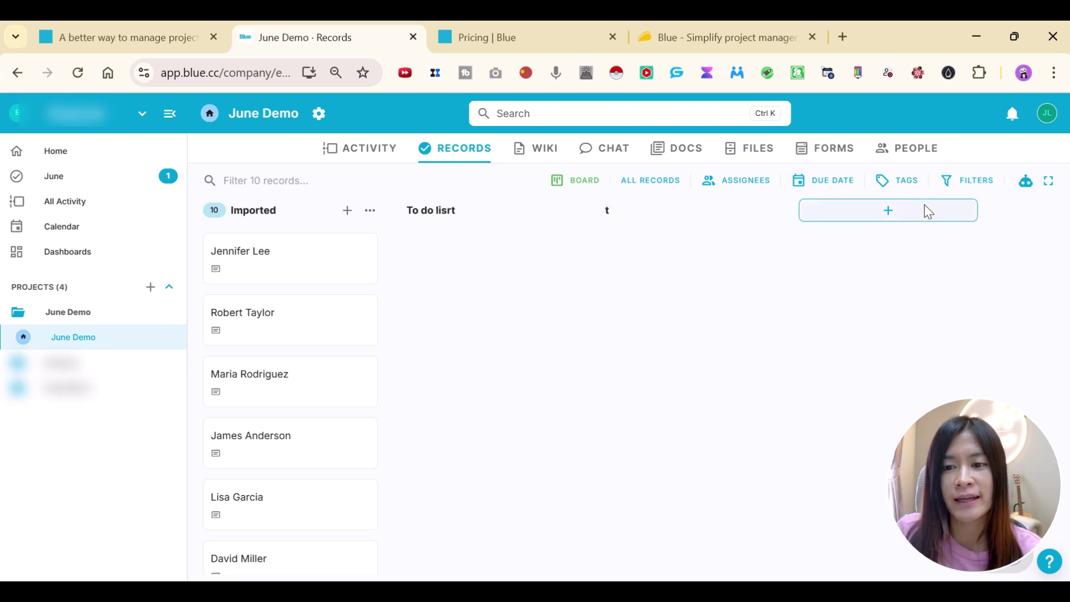
left_click(881, 219)
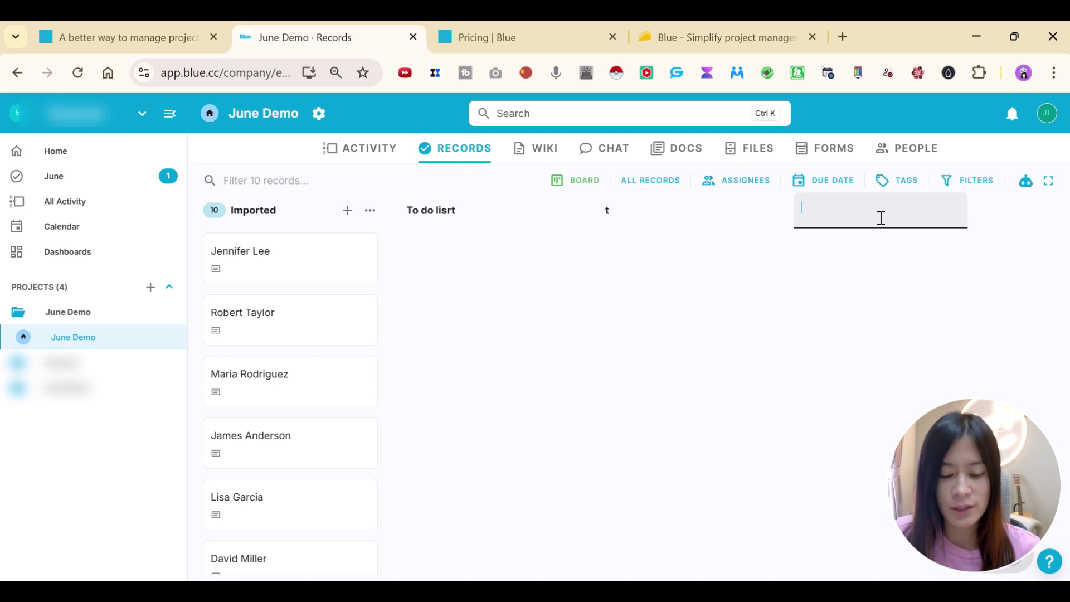
type("pending to do")
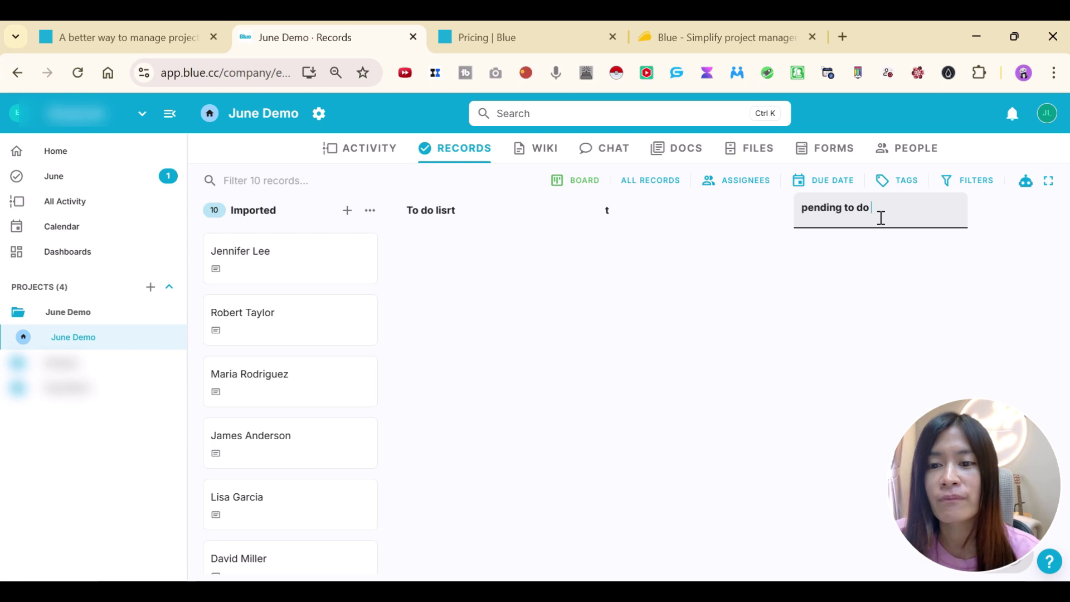
key("Return")
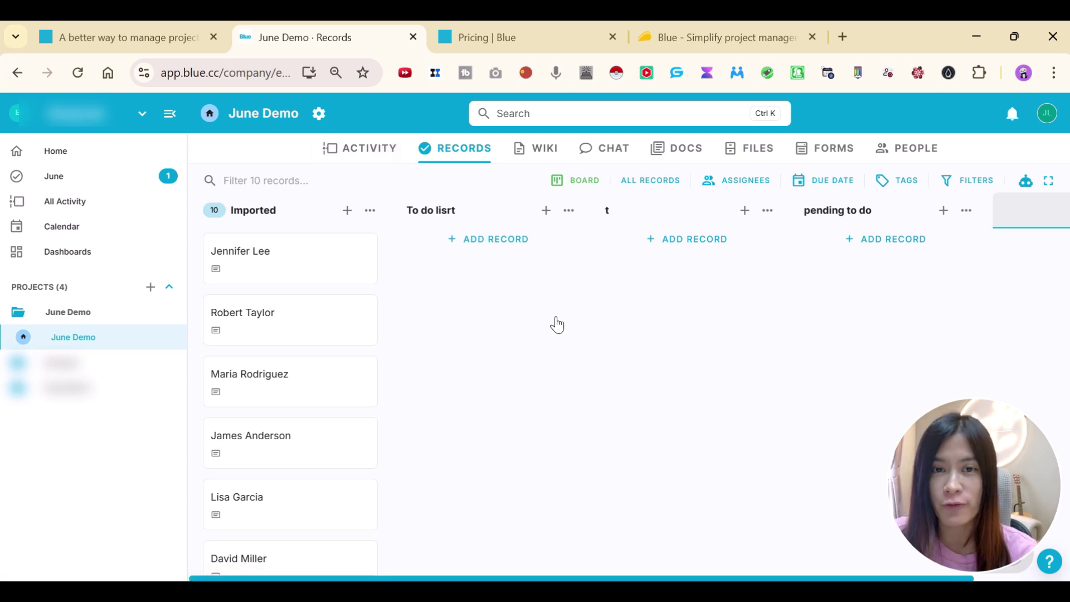
left_click(439, 157)
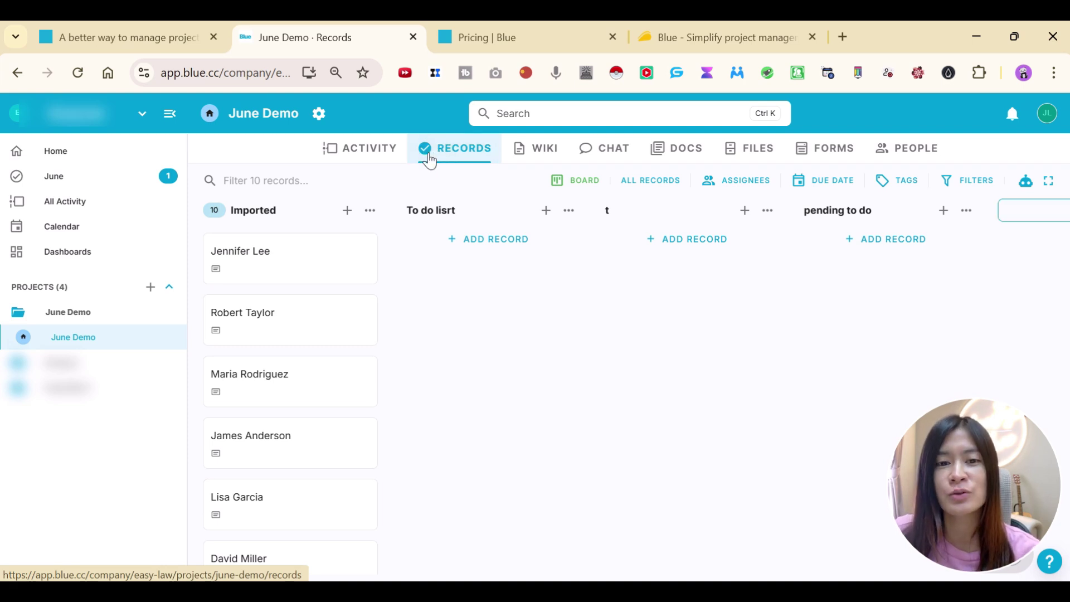
View the project's records as Database, Calendar and Board in turn, and return to the Database view
left_click(594, 182)
left_click(589, 279)
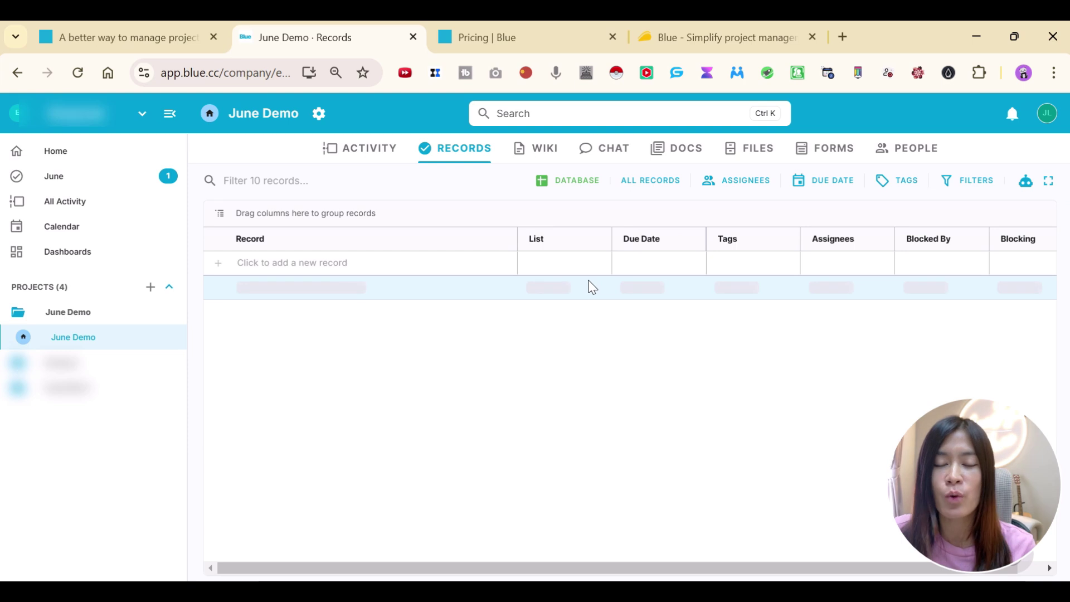
left_click(556, 187)
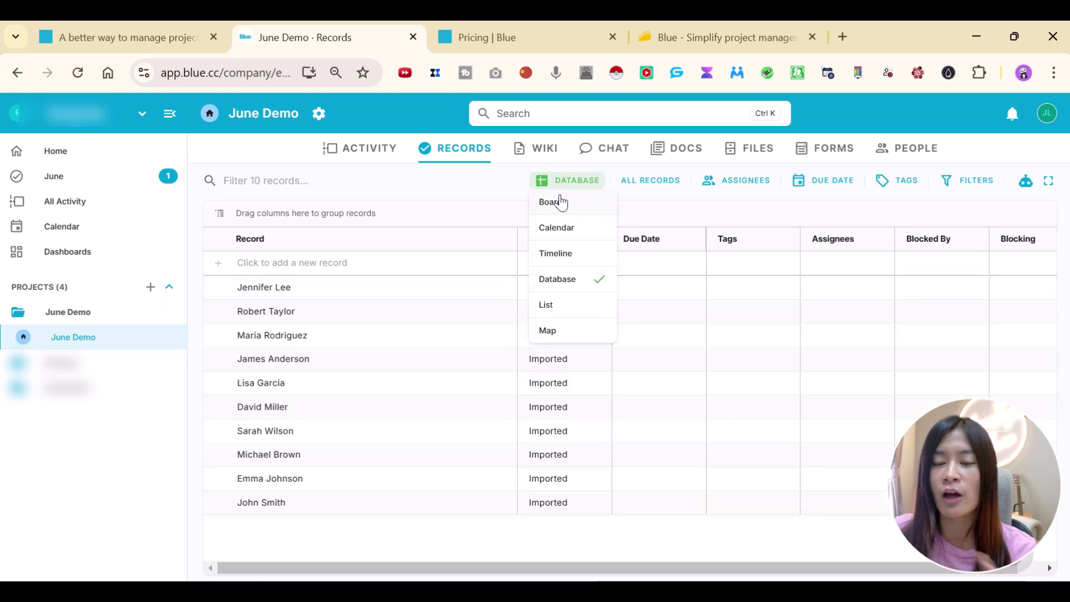
left_click(558, 227)
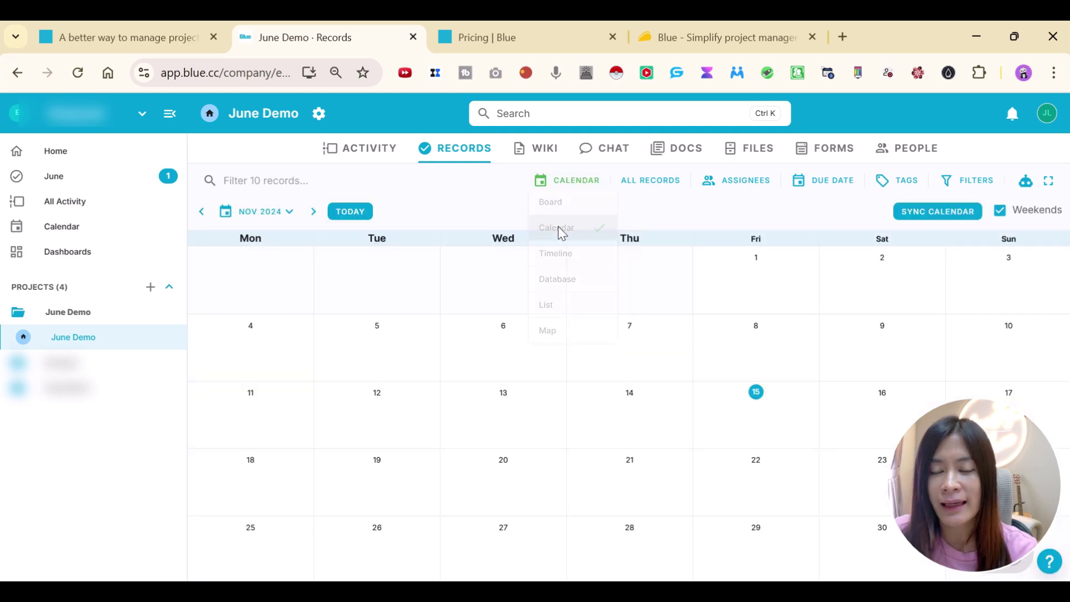
left_click(574, 180)
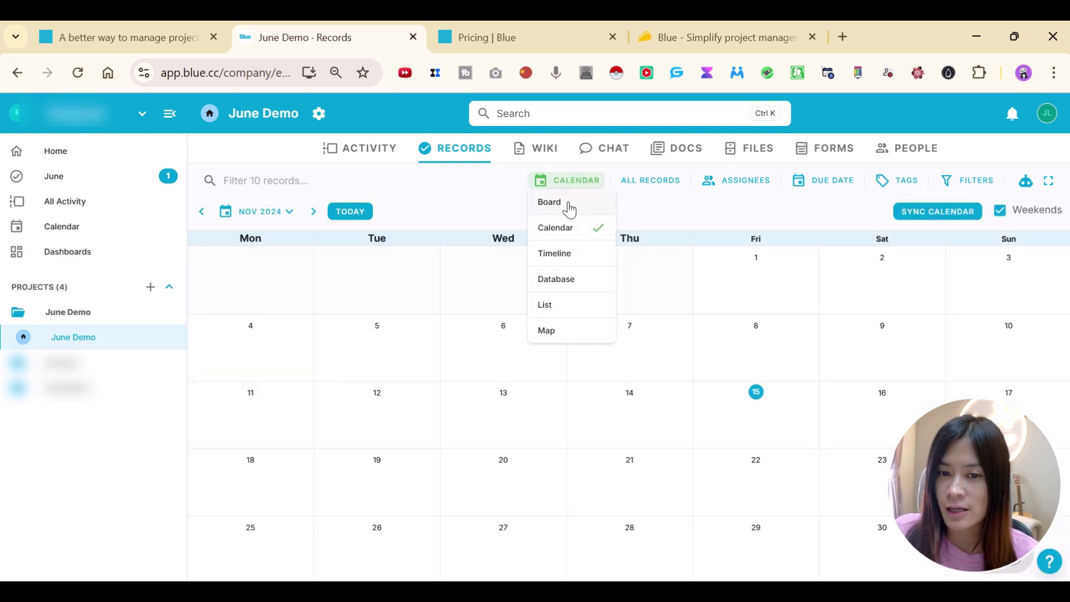
left_click(569, 202)
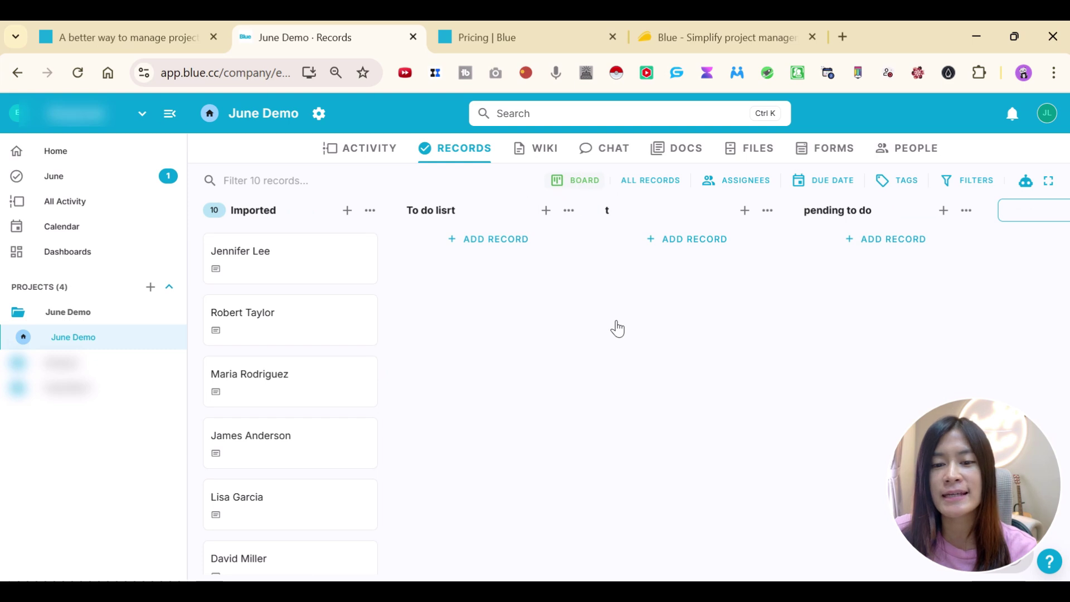
left_click(577, 181)
left_click(594, 284)
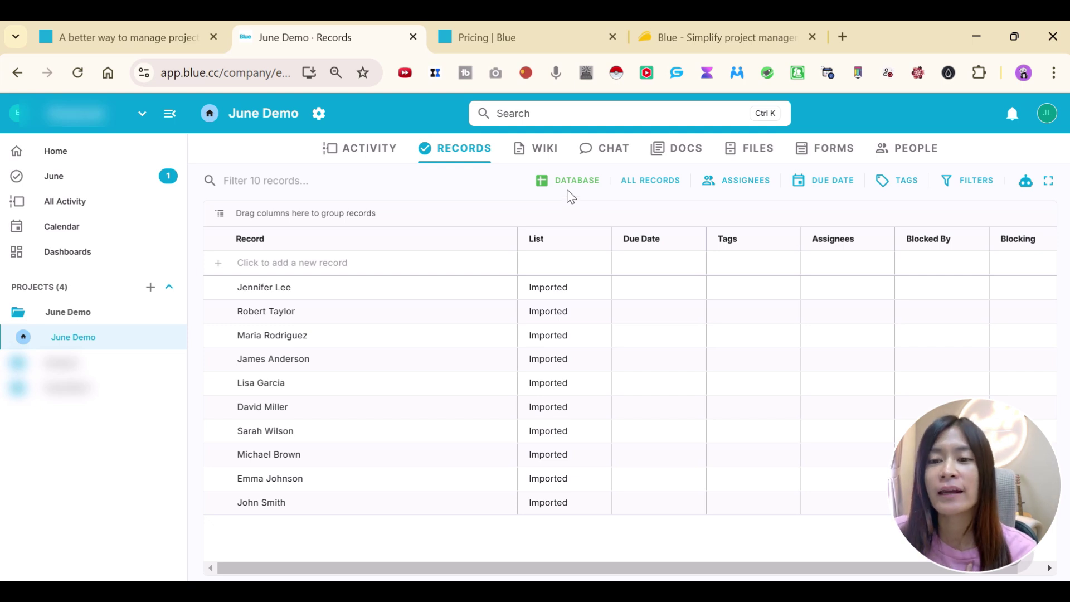
Examine the triggers and actions offered for a new project automation, and close the automation form without creating one
left_click(1026, 181)
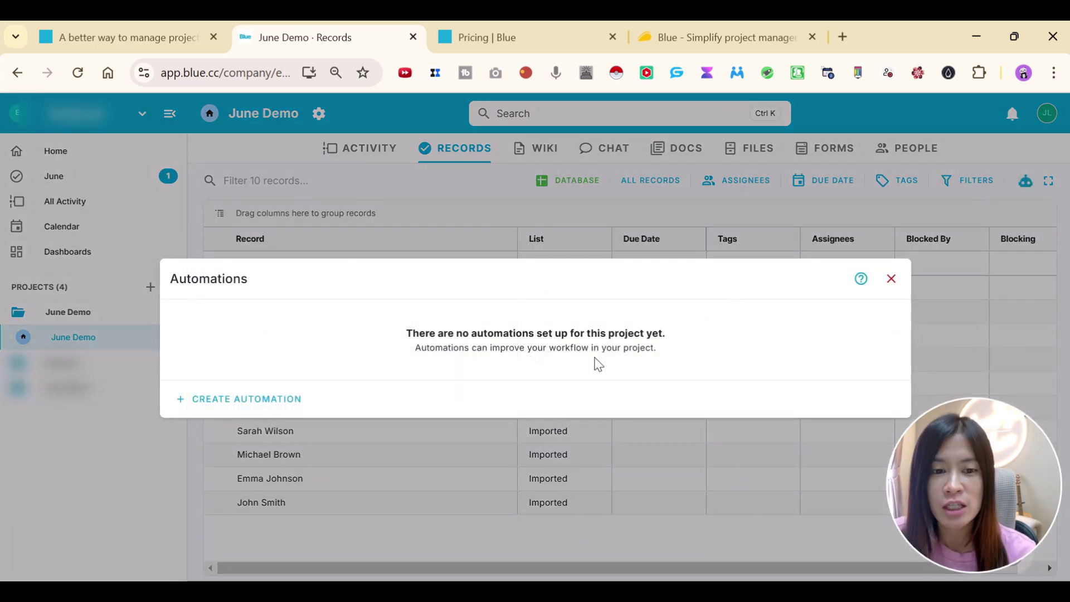
left_click(208, 400)
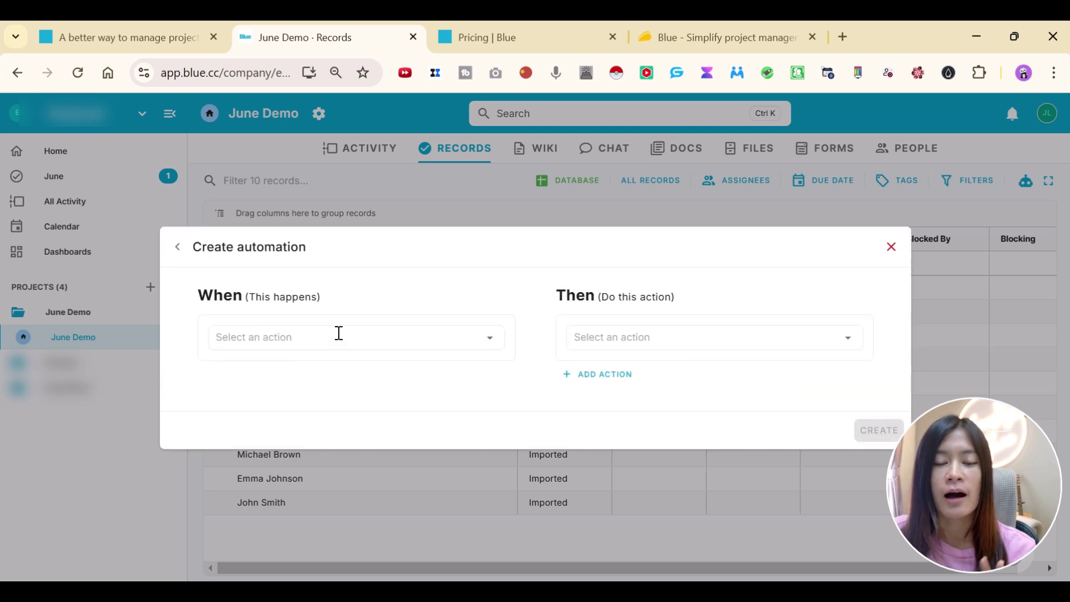
left_click(346, 339)
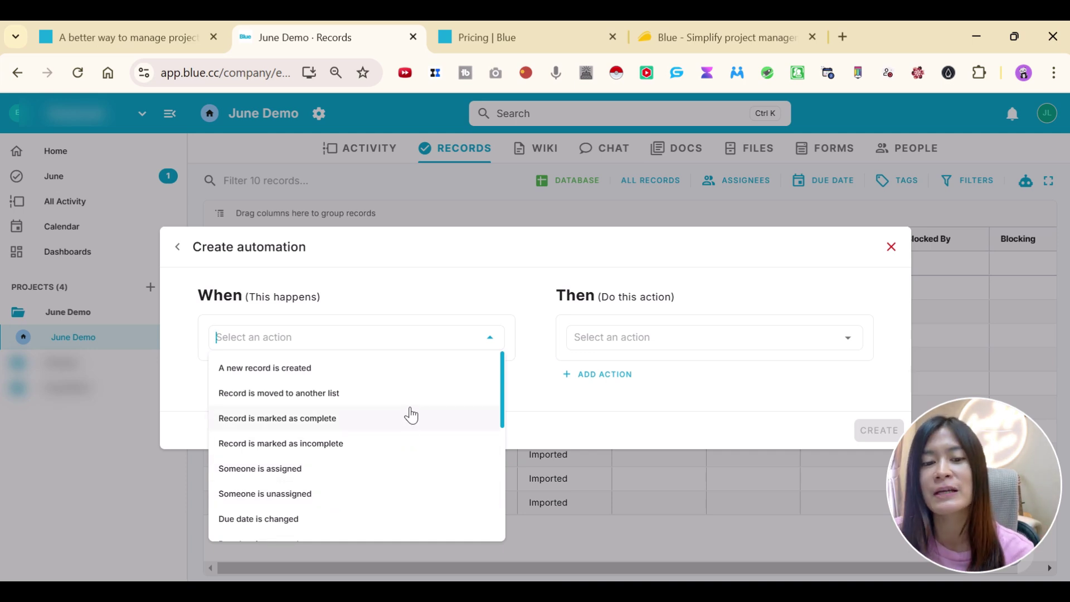
left_click(715, 337)
scroll(723, 422, "down", 5)
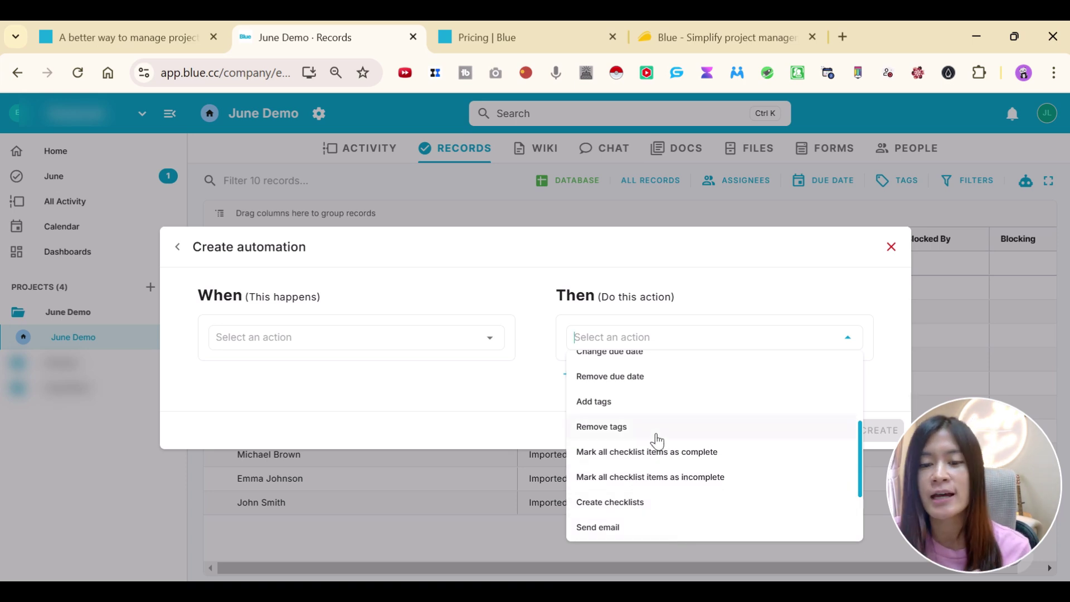
left_click(885, 246)
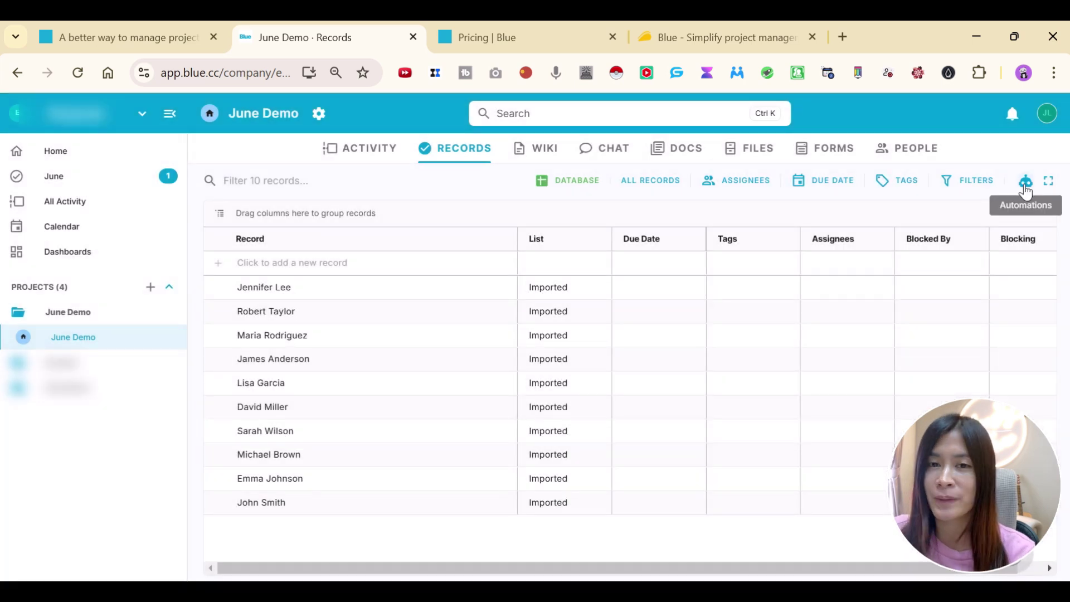
left_click(1026, 184)
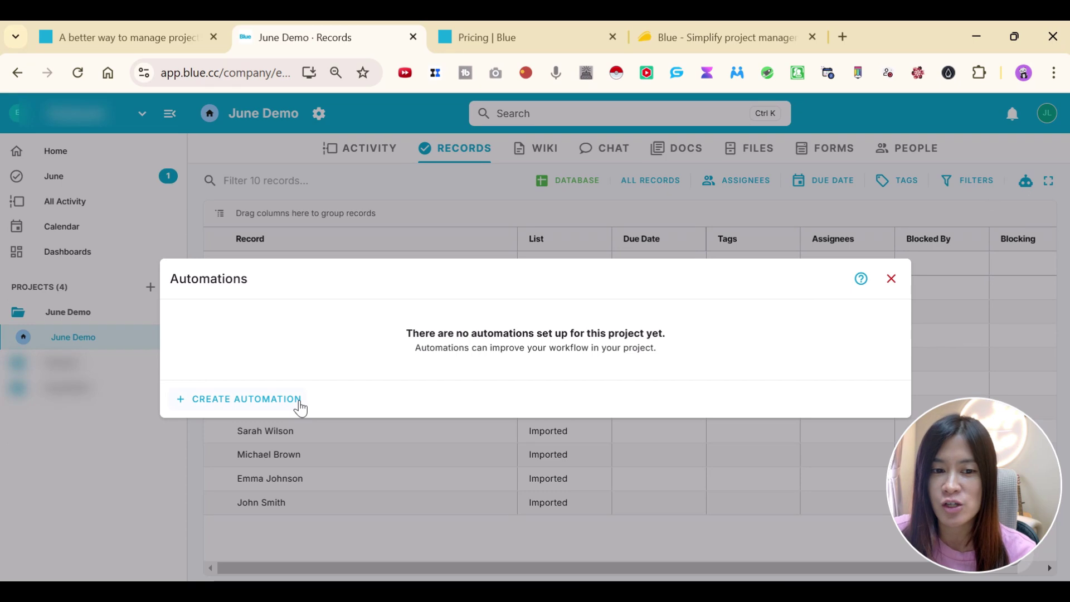
left_click(299, 401)
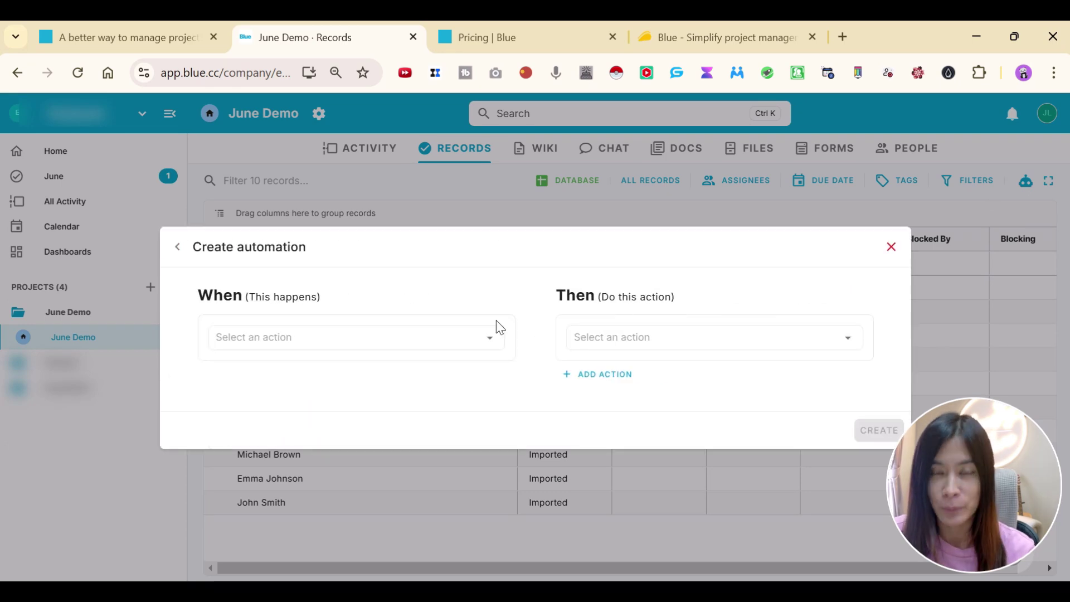
left_click(890, 248)
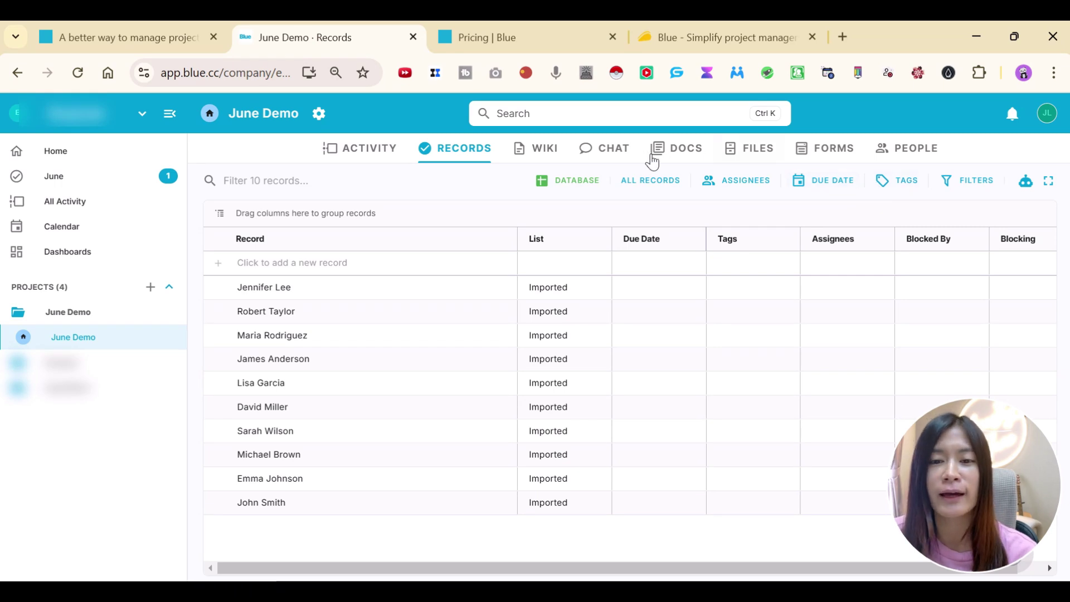
Open the project's wiki, try entering a bit of sample text on the blank page, and clear it
left_click(532, 151)
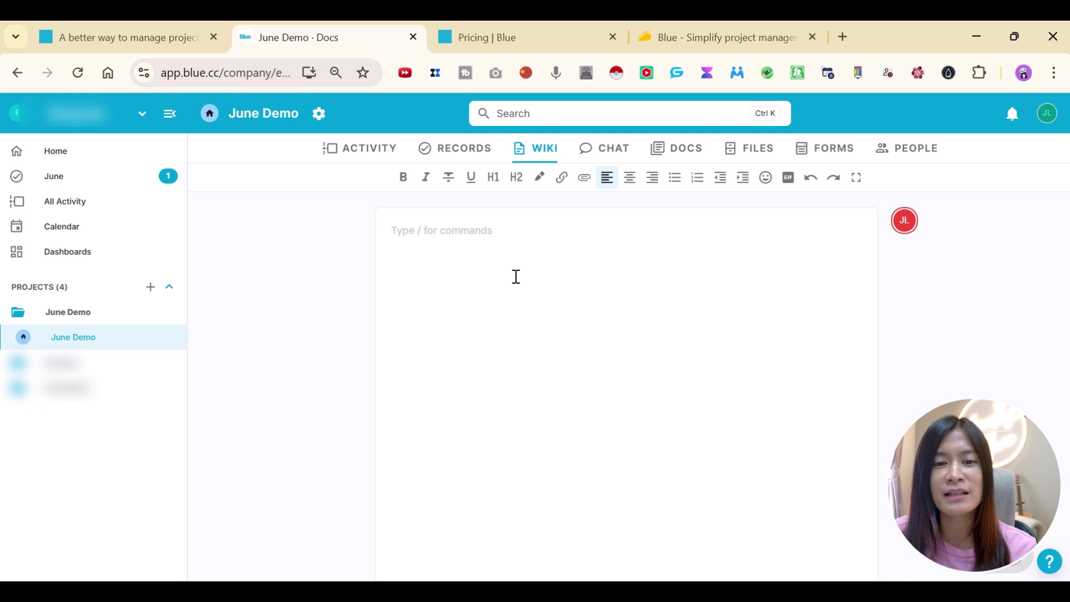
type("kjewer")
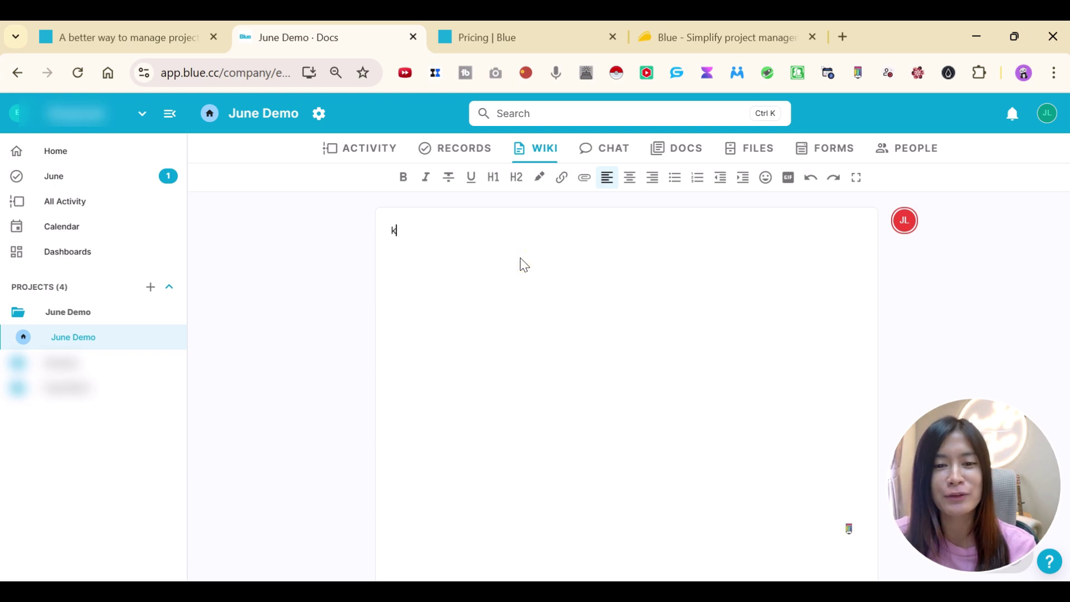
key("BackSpace")
key("BackSpace")
key("BackSpace")
key("BackSpace")
key("BackSpace")
key("BackSpace")
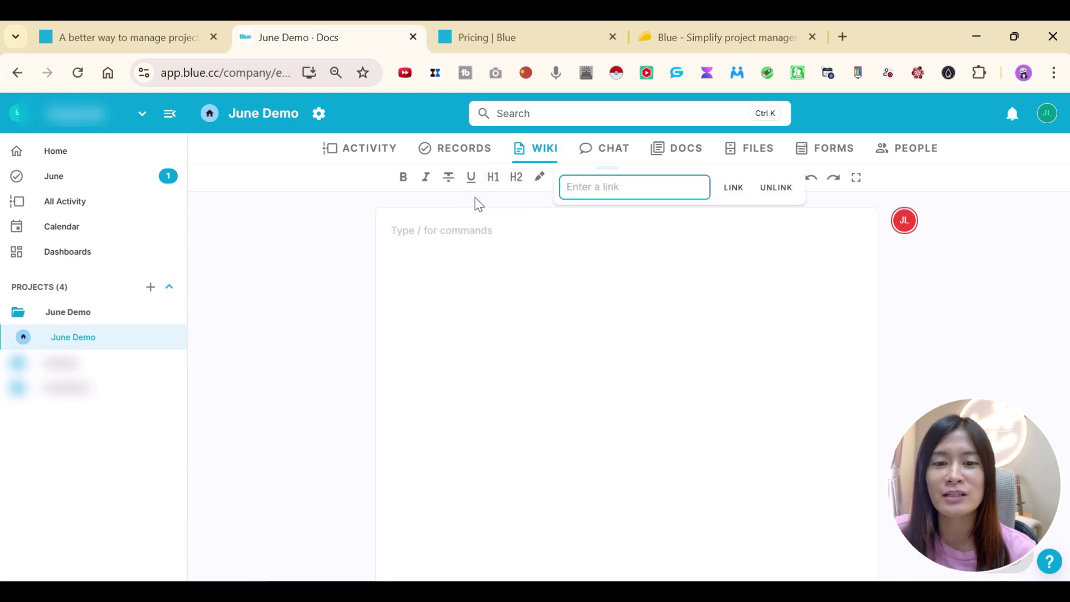
Browse the slash-command list on the wiki page, dismiss it and remove the slash
left_click(449, 226)
type("/")
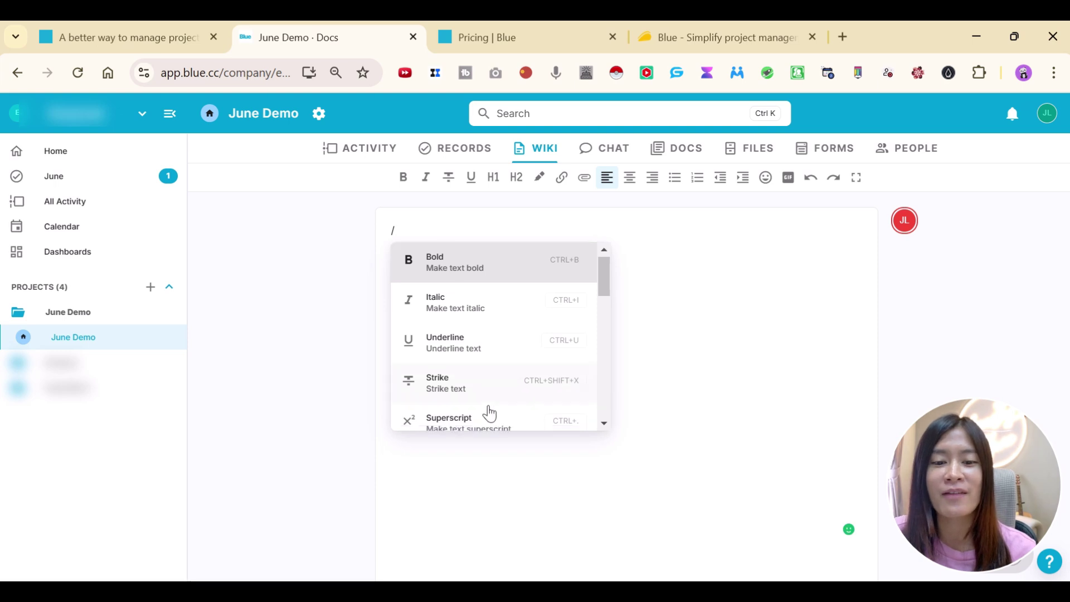
scroll(506, 336, "down", 3)
scroll(568, 323, "up", 2)
scroll(574, 322, "down", 6)
scroll(576, 323, "up", 3)
left_click(691, 295)
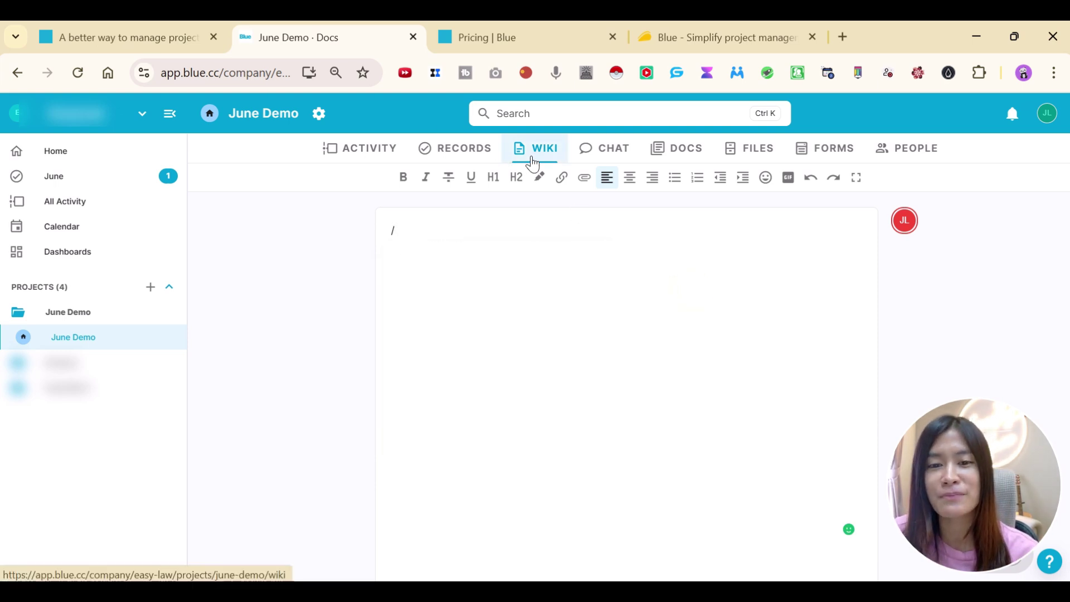
key("BackSpace")
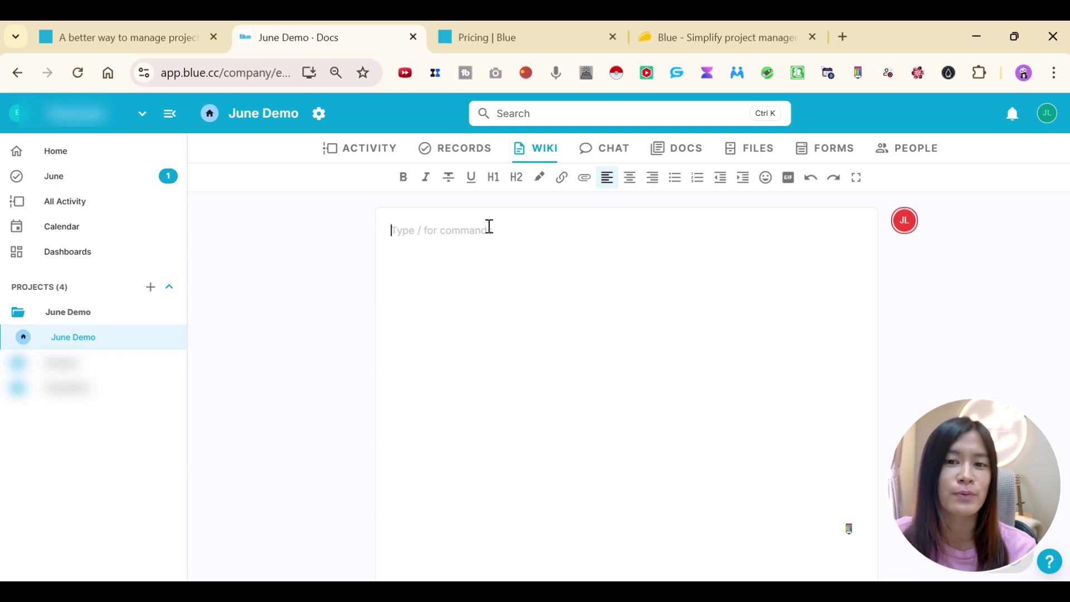
View the Docs and Files sections of the June Demo project
left_click(672, 144)
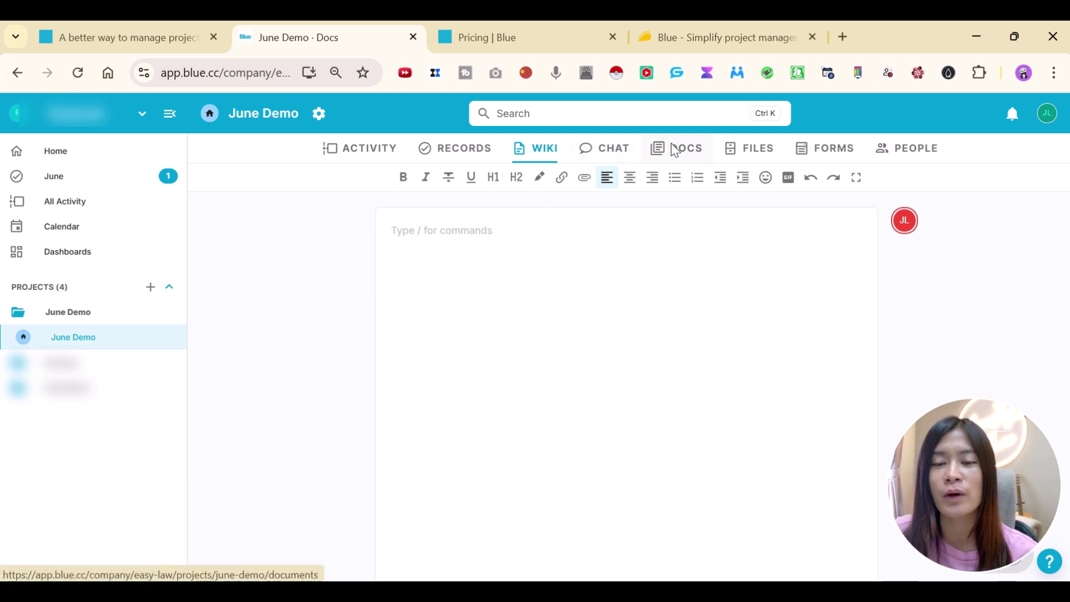
left_click(765, 158)
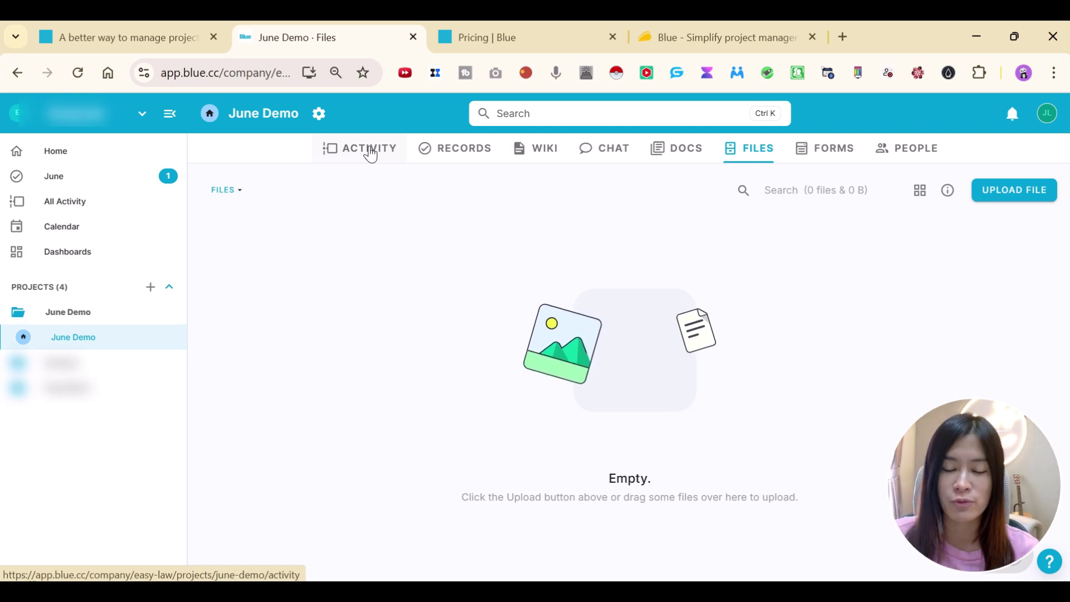
Start a new project, look through the Blue project templates, and return to the choice between blank project and template
mouse_move(170, 315)
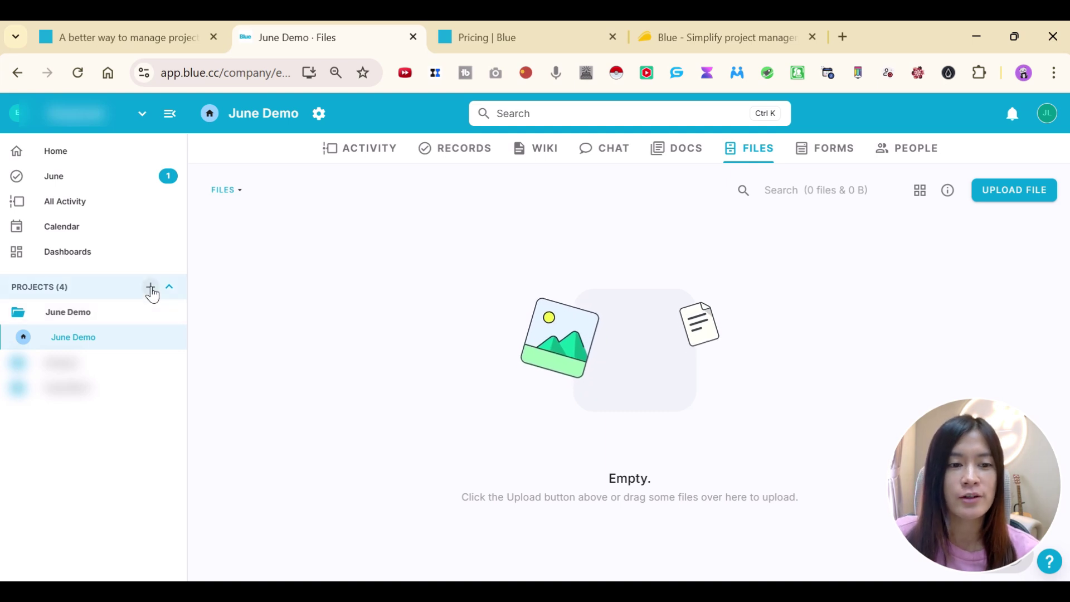
left_click(151, 288)
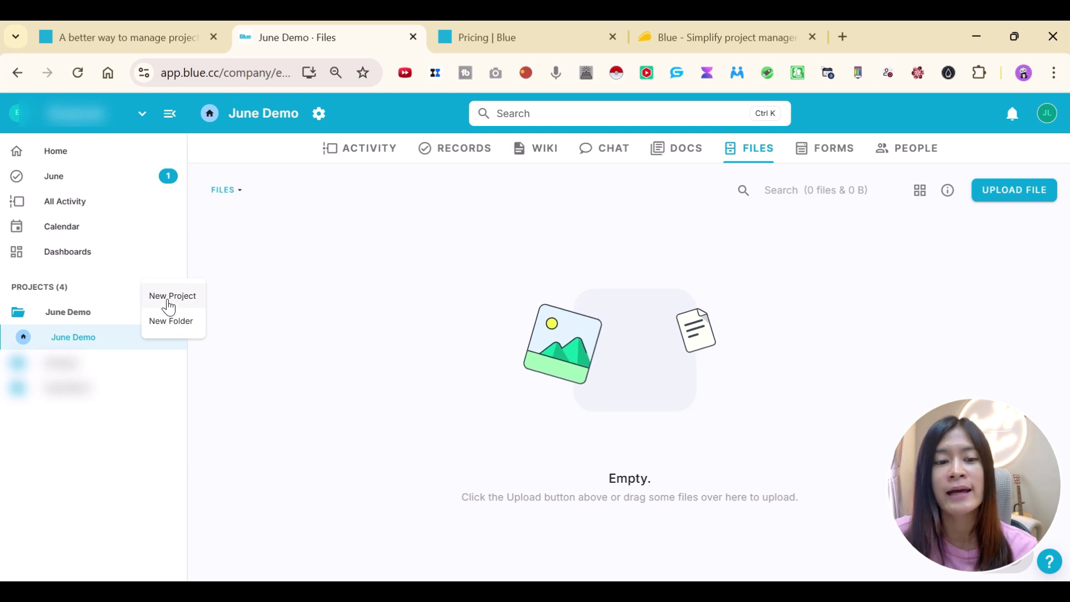
left_click(168, 301)
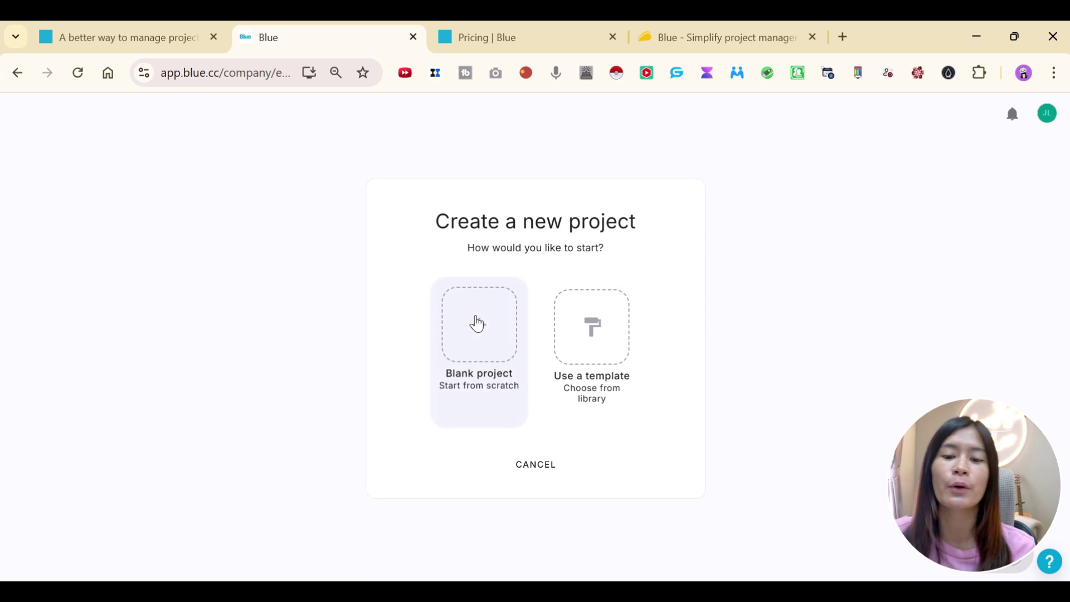
left_click(584, 342)
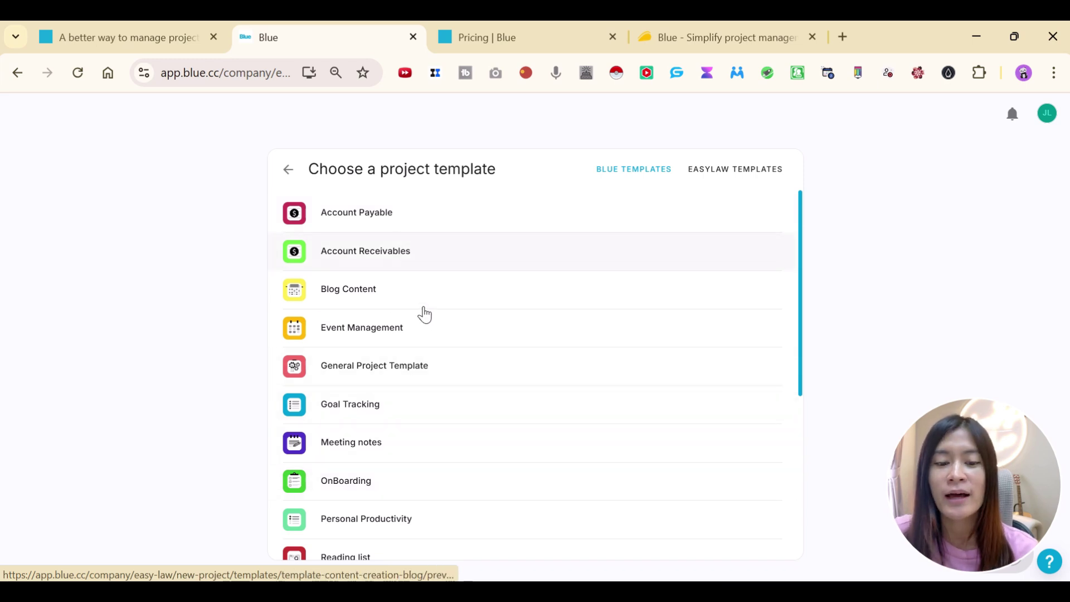
scroll(446, 353, "down", 3)
scroll(416, 420, "up", 3)
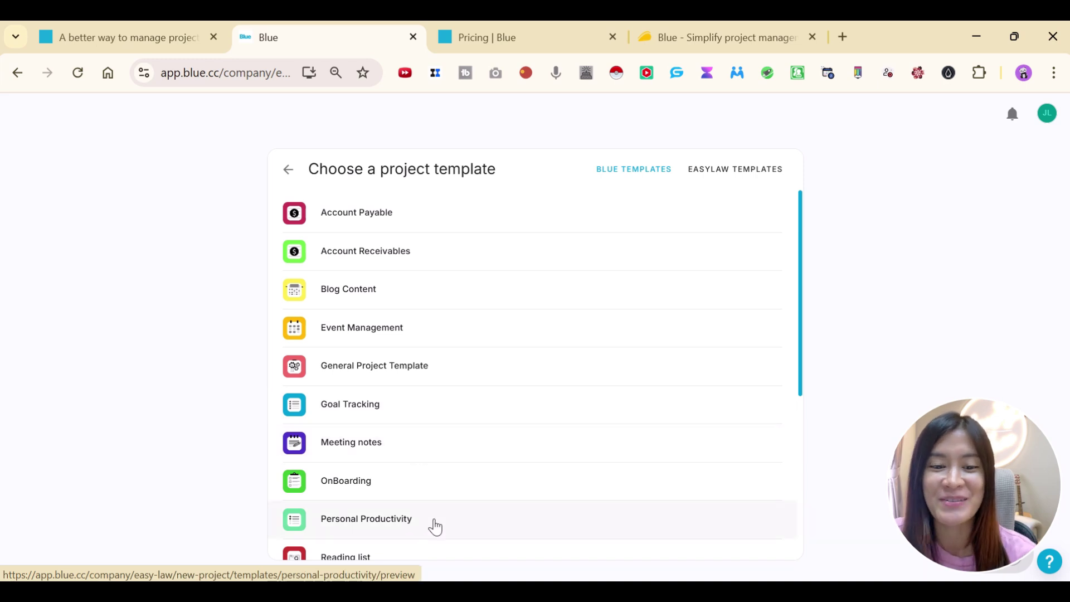
left_click(288, 162)
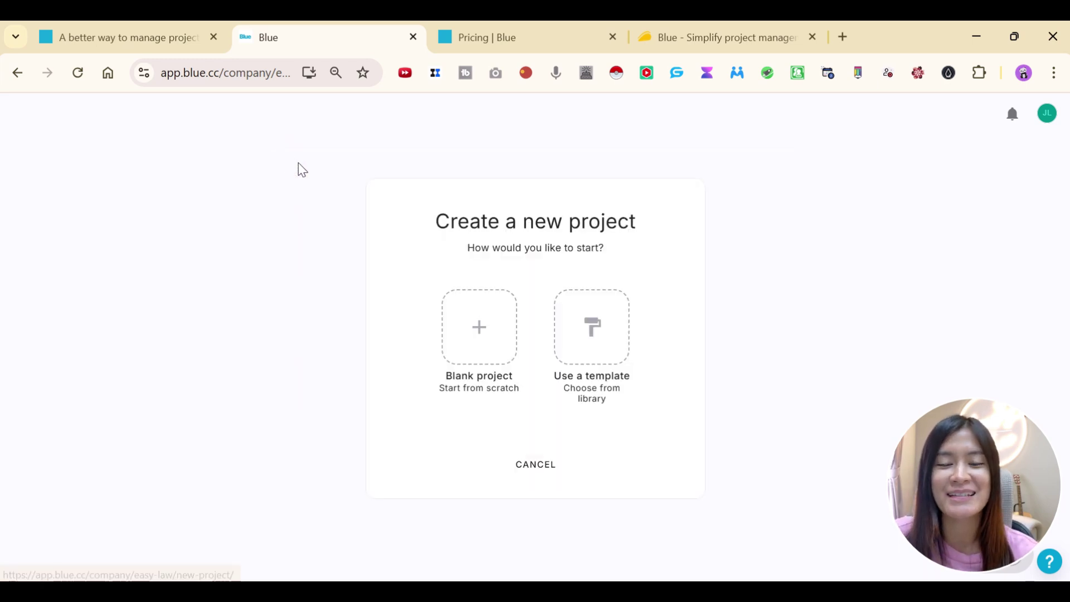
Create a blank project named "June Demo of Blue" with the light green colour, skipping the invitation of other people
left_click(480, 331)
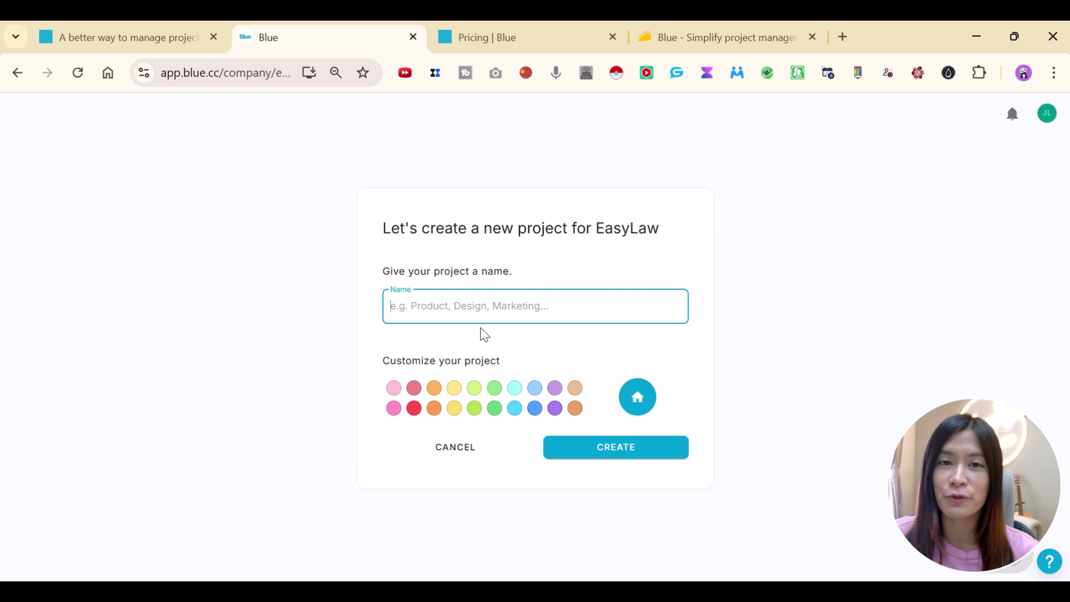
left_click(483, 303)
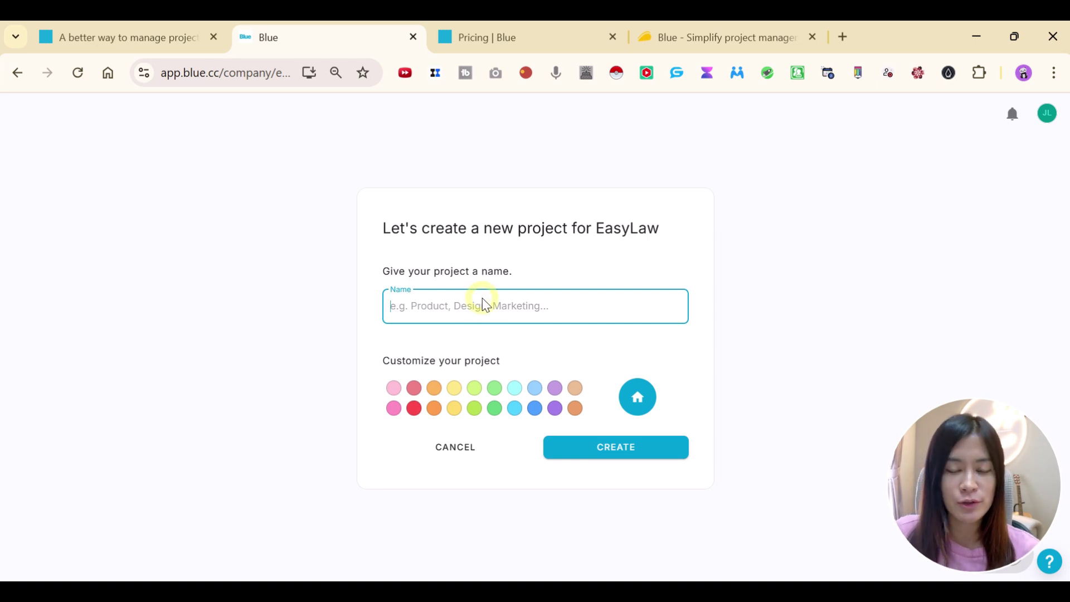
type("June Demo ")
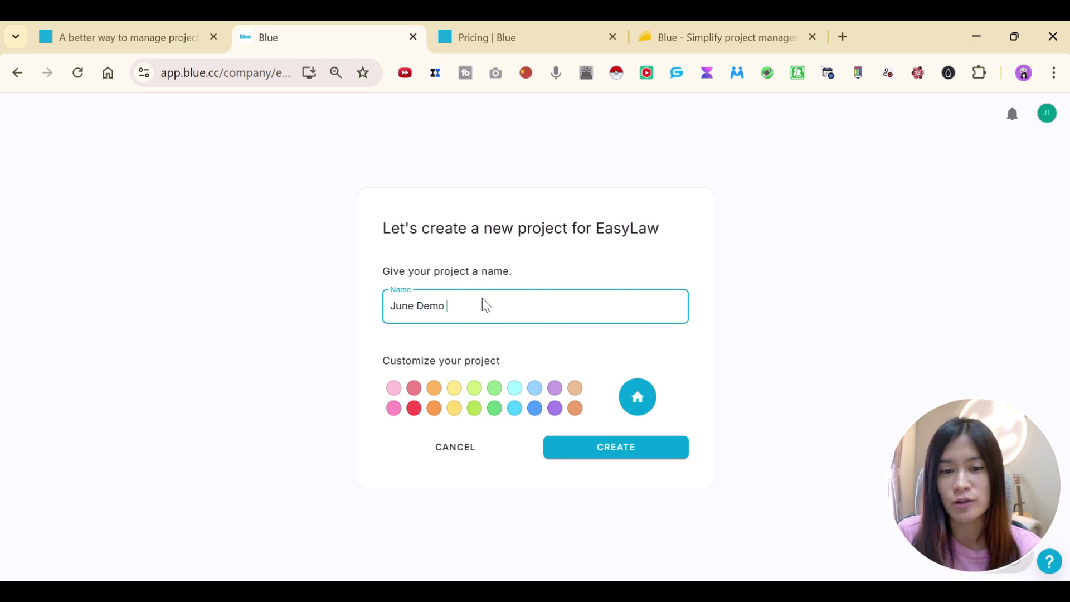
type("of Blue")
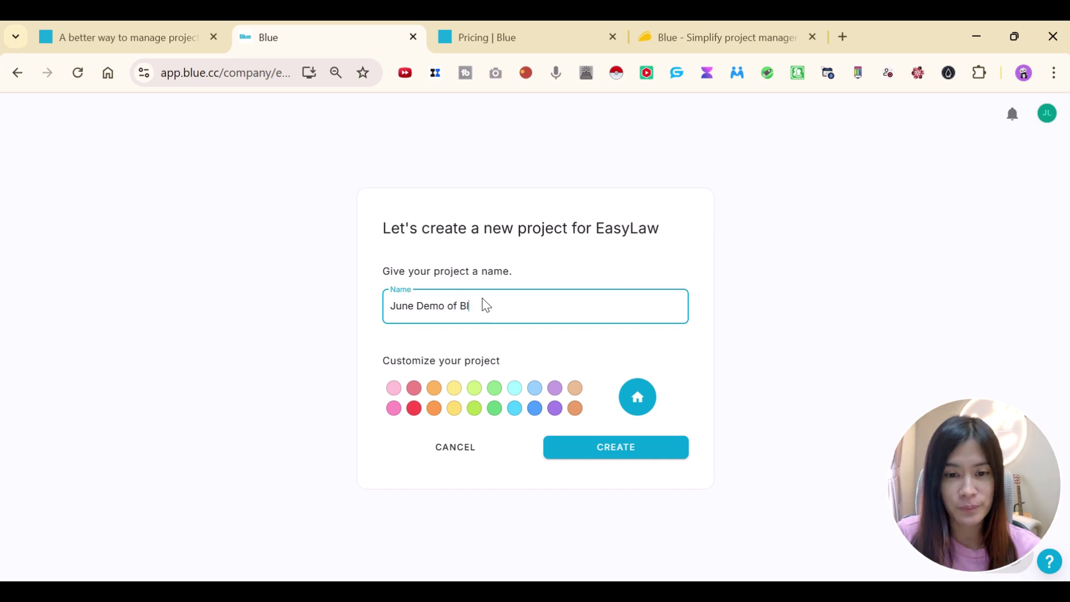
left_click(496, 390)
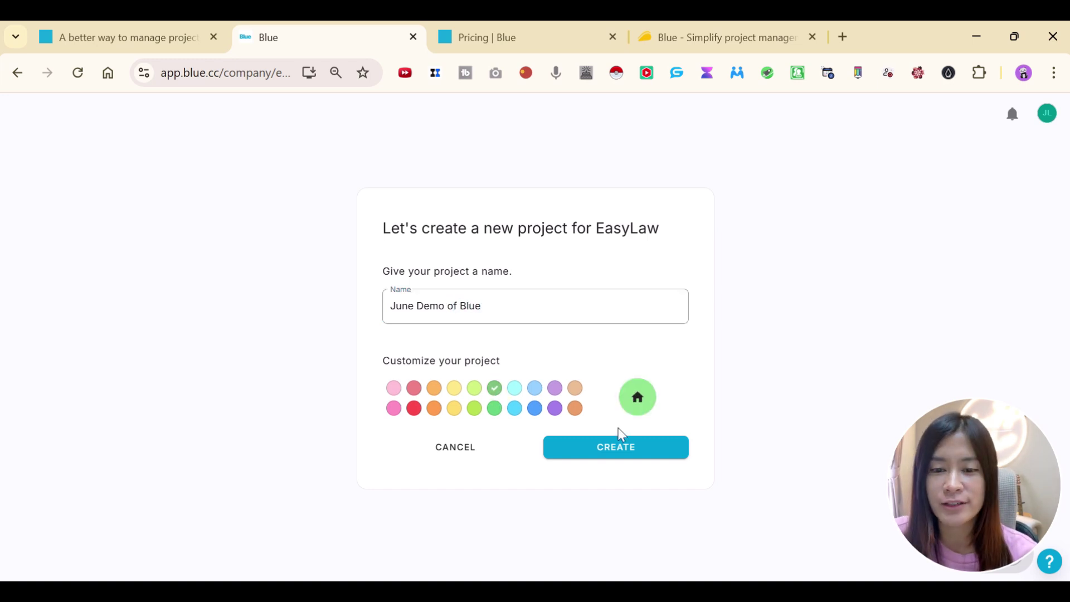
left_click(625, 449)
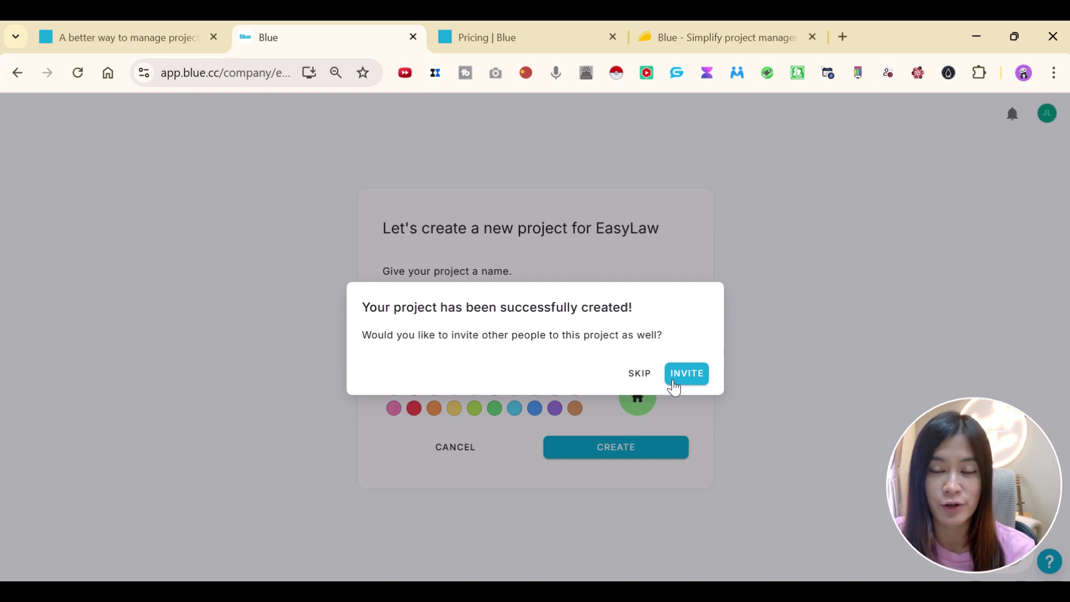
left_click(640, 374)
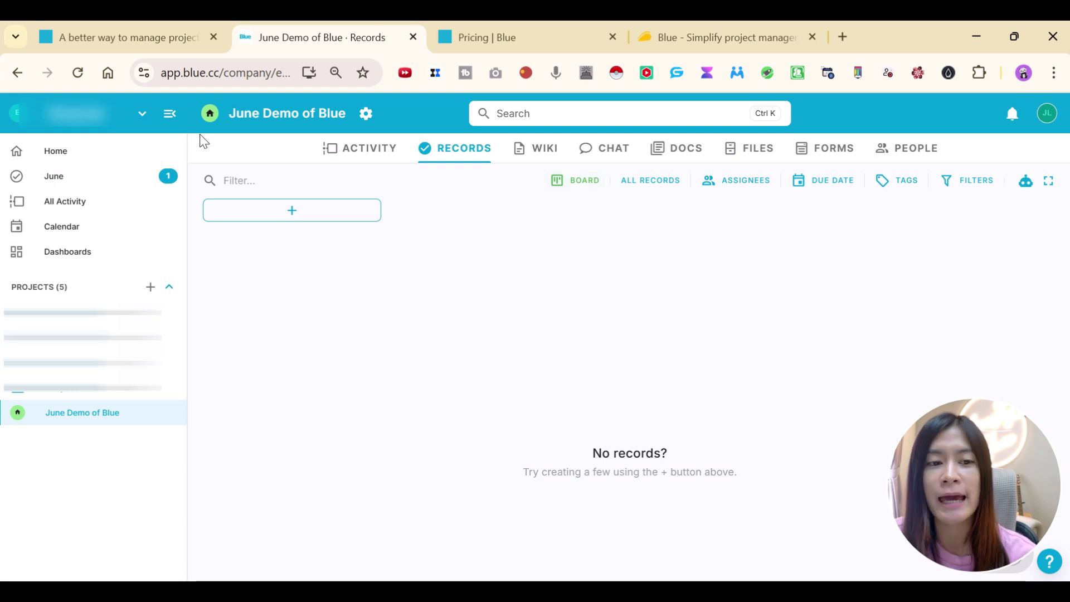
Review the new project's settings options and the view types available for its records
left_click(366, 118)
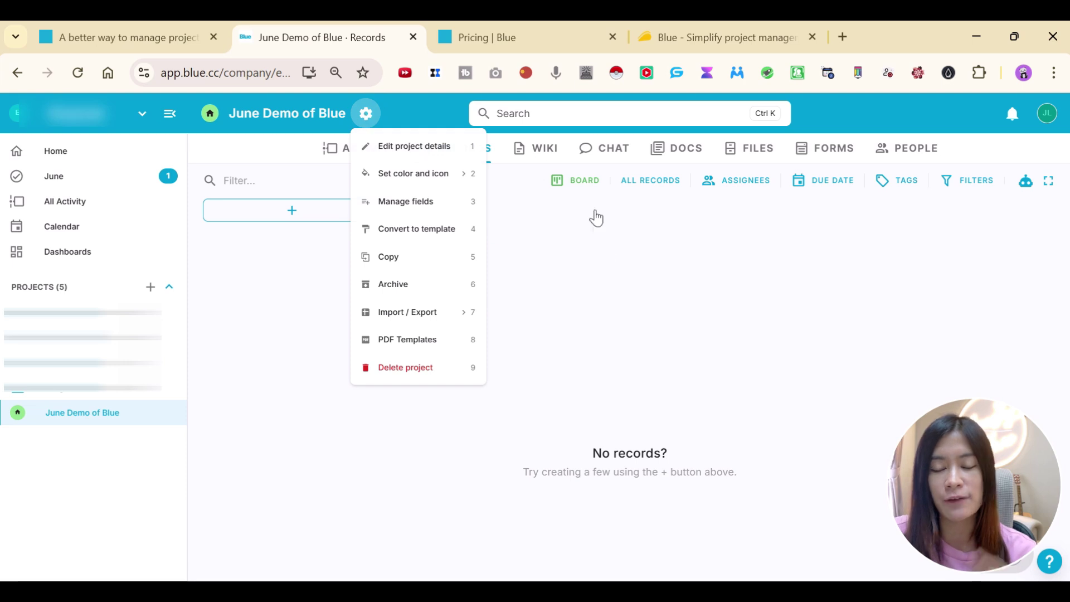
left_click(597, 242)
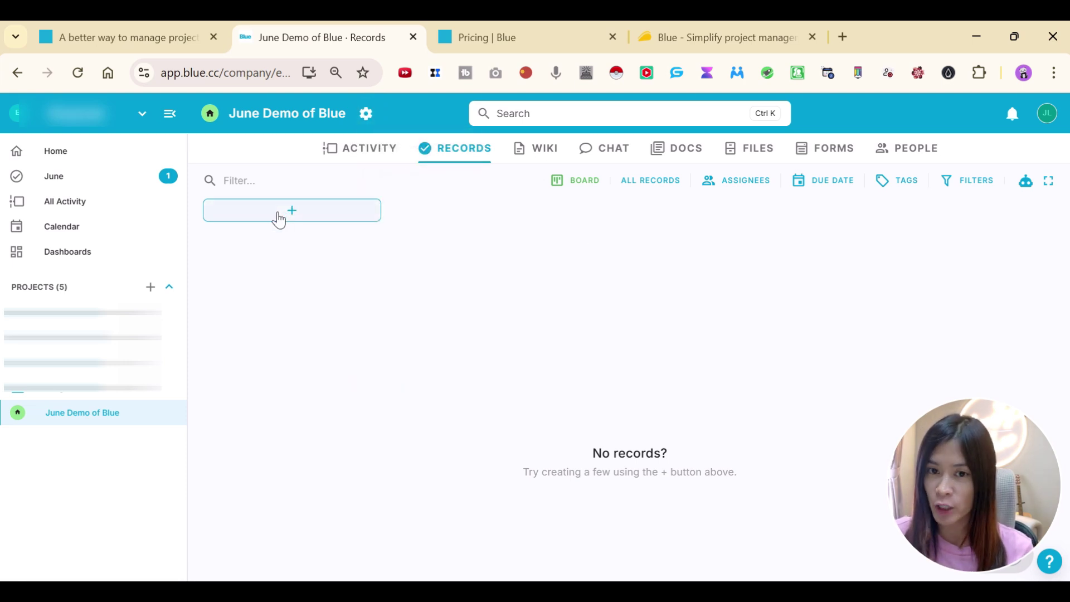
left_click(577, 186)
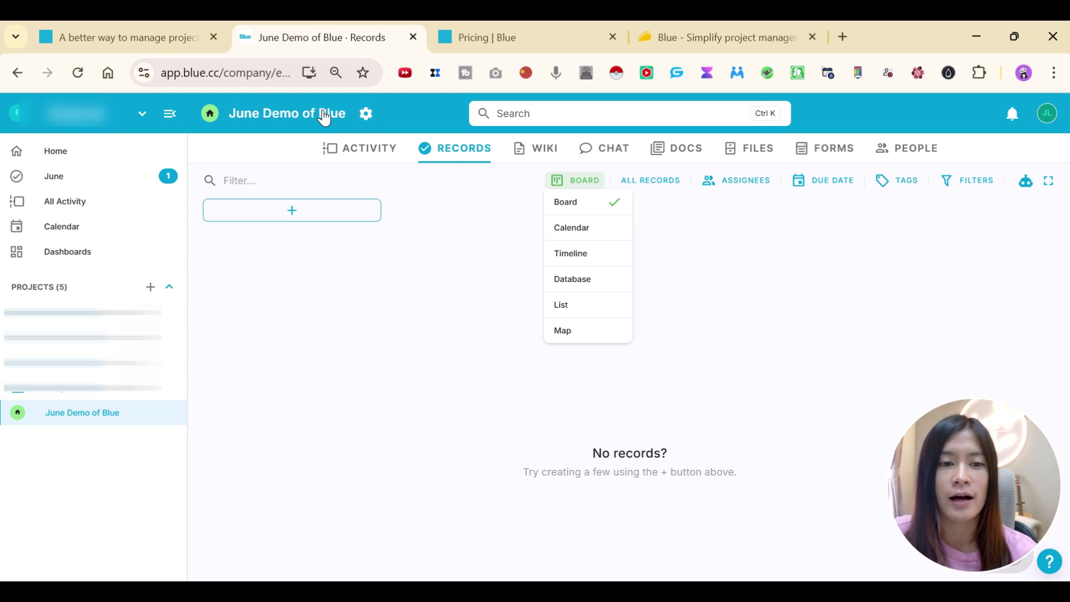
Start a CSV import into the June Demo of Blue project and load the CSV file from the Desktop
left_click(365, 113)
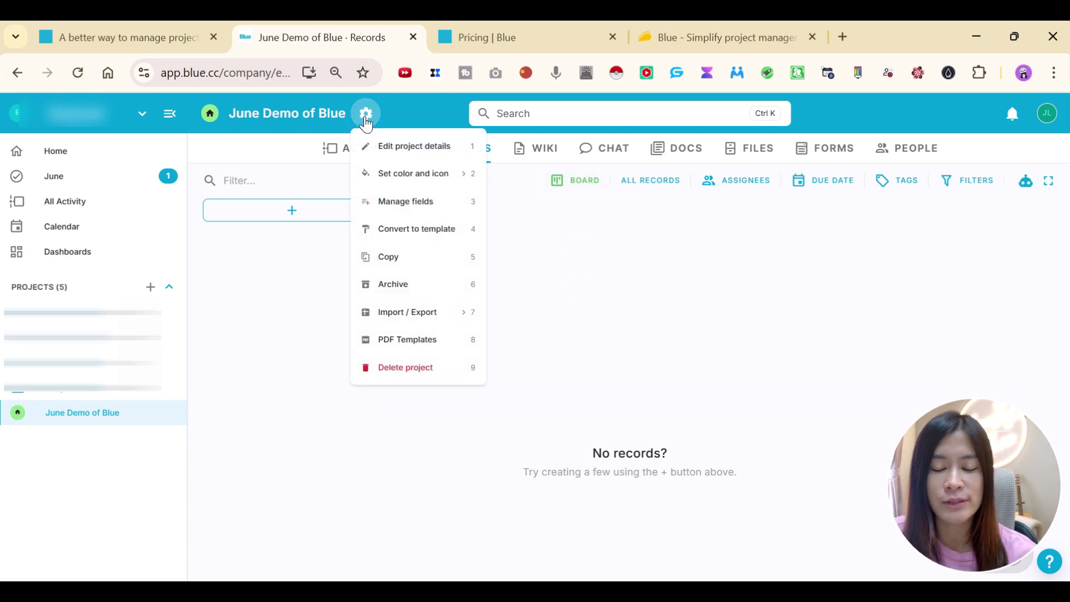
mouse_move(420, 320)
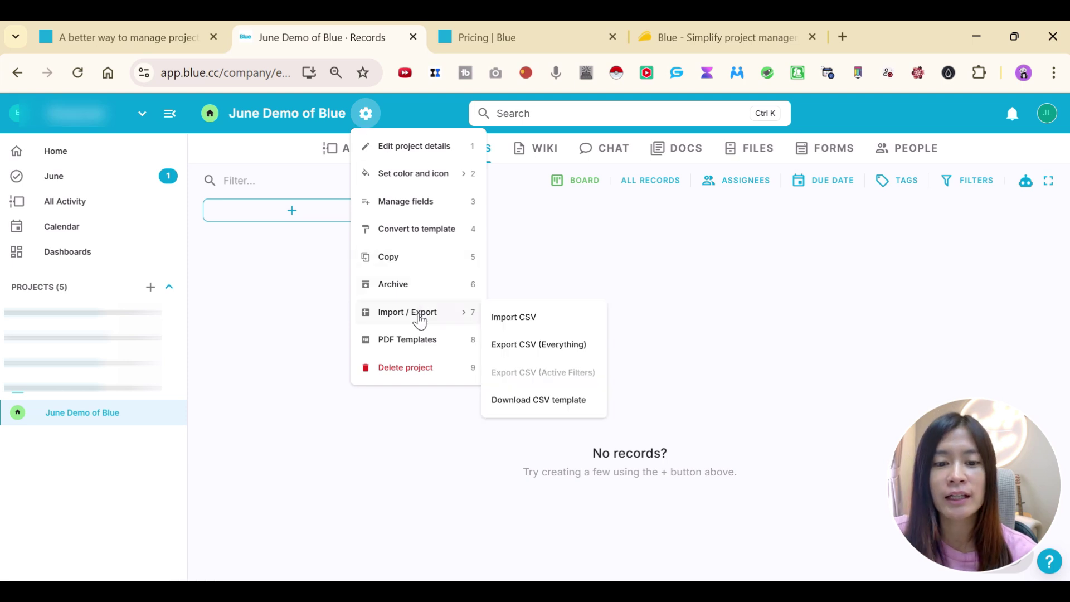
left_click(563, 322)
left_click(549, 369)
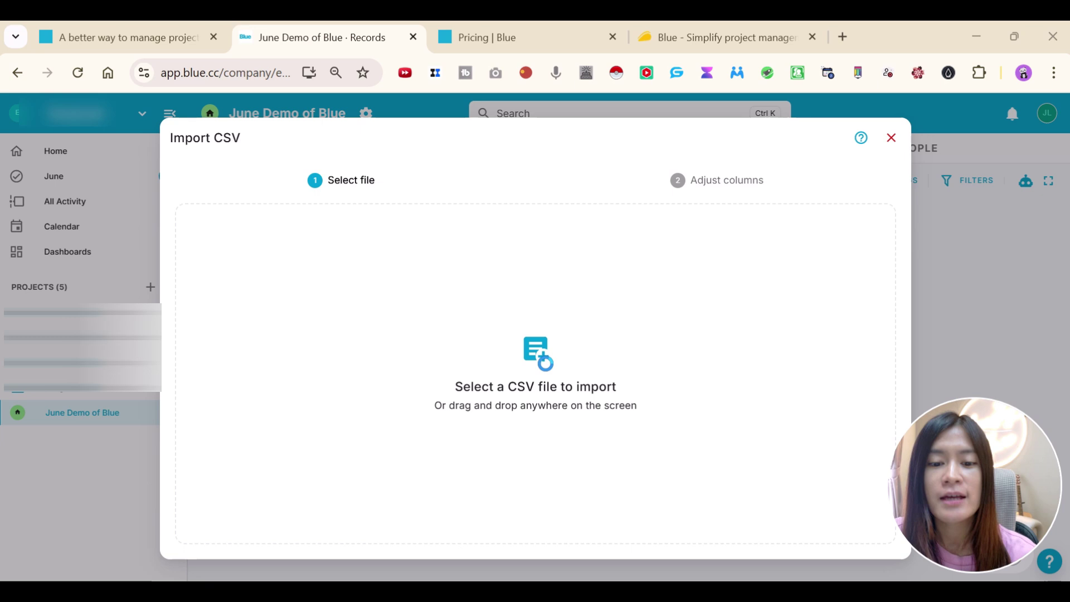
left_click(540, 353)
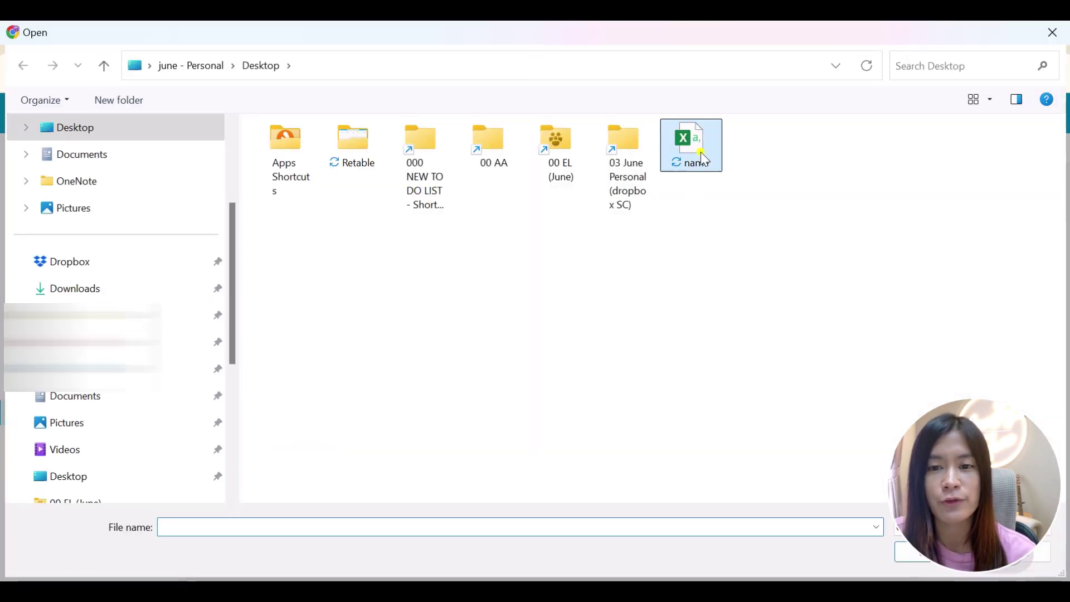
double_click(701, 153)
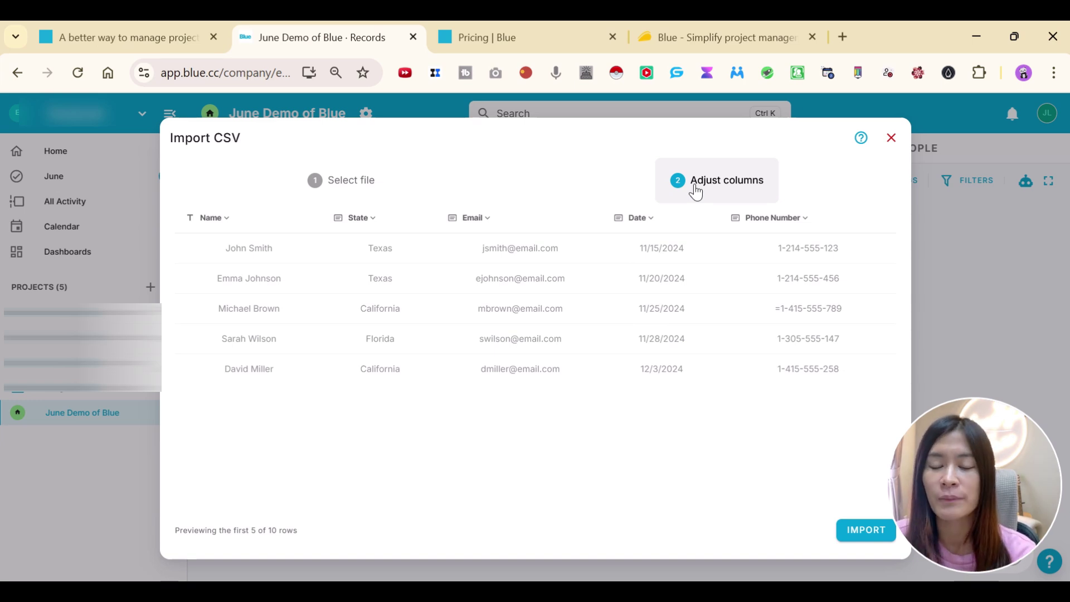
Review the field mapping options for the Name, Email, State and Date columns of the CSV
left_click(237, 220)
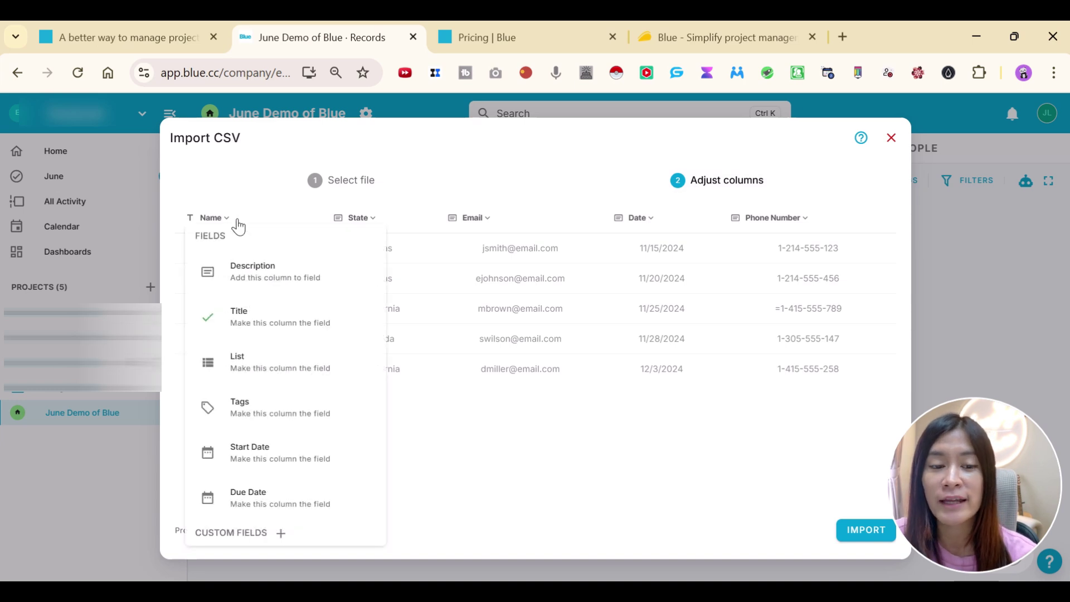
left_click(444, 234)
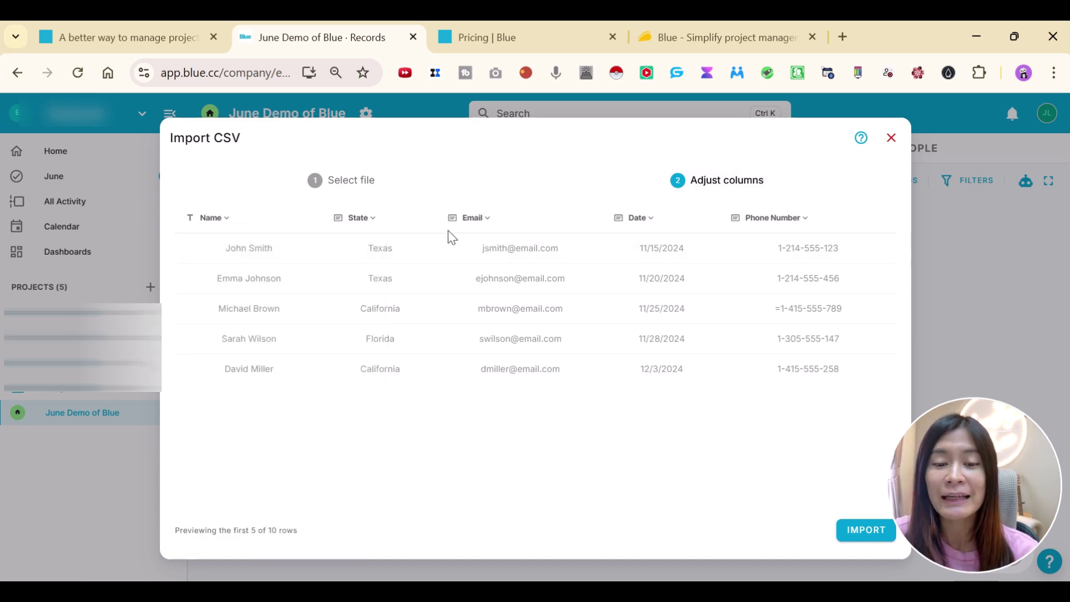
left_click(486, 220)
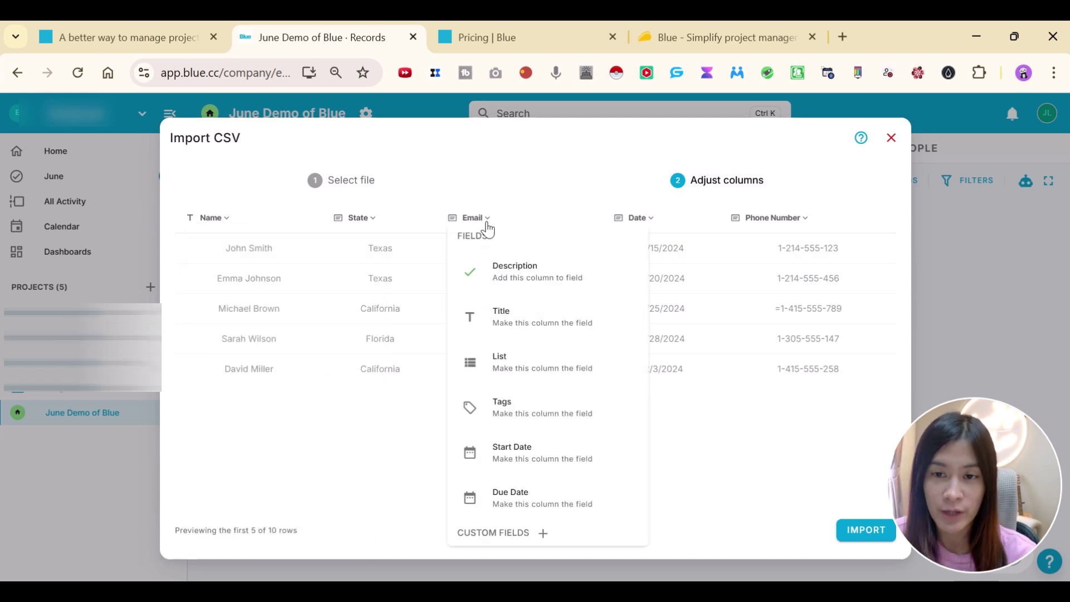
left_click(383, 235)
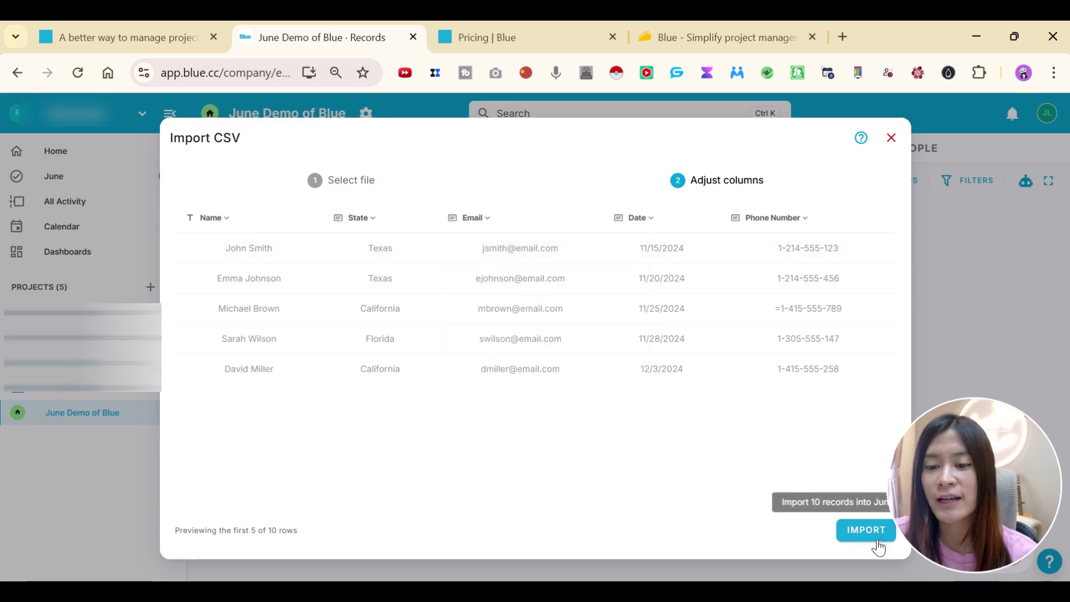
left_click(361, 218)
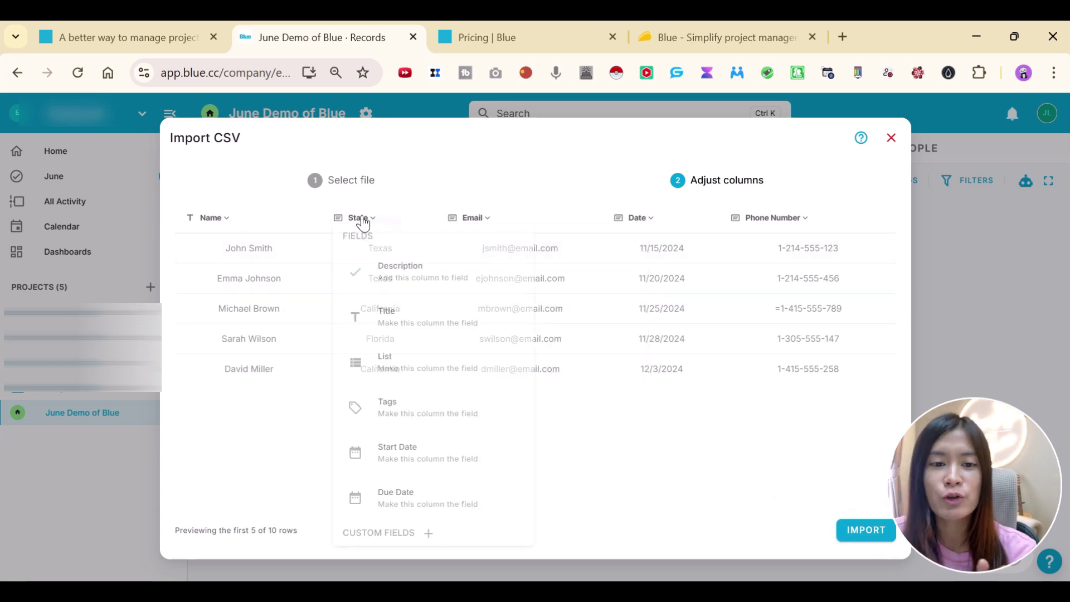
left_click(469, 219)
left_click(640, 219)
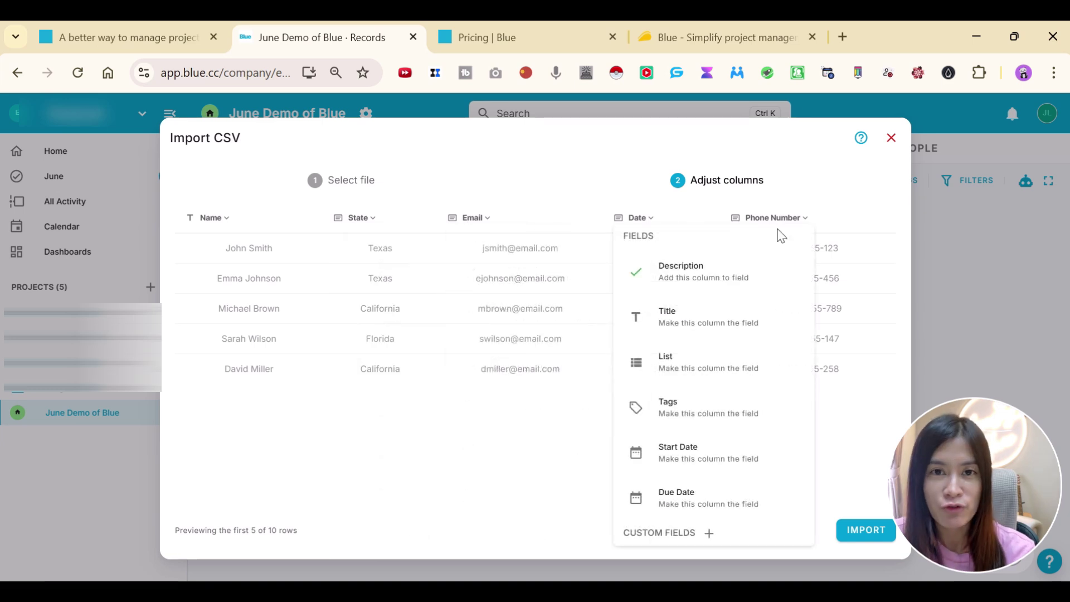
Map the CSV's Name column to the Title field
left_click(233, 223)
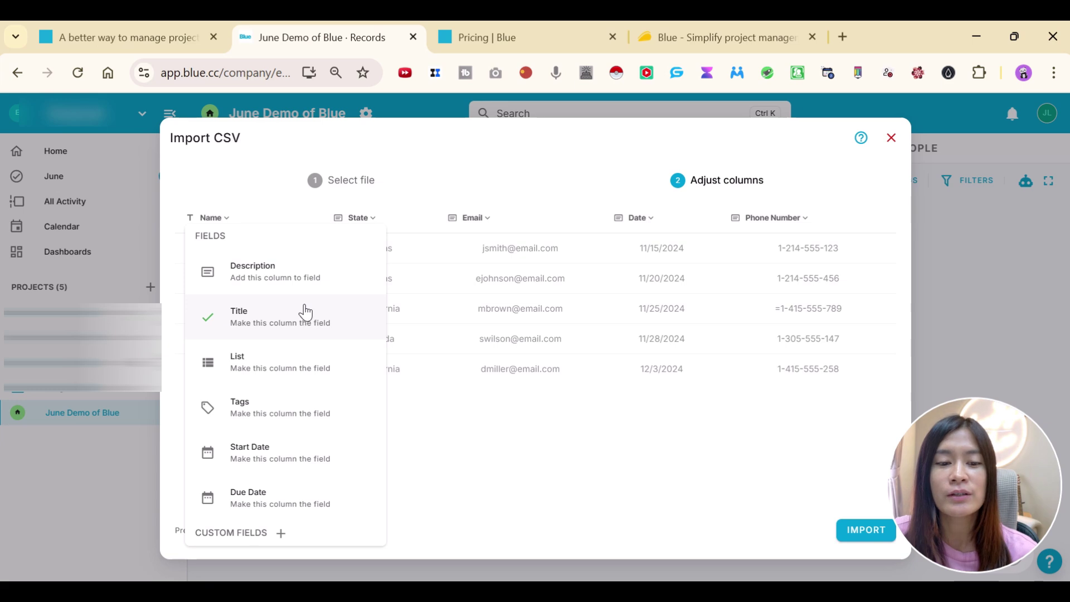
left_click(365, 300)
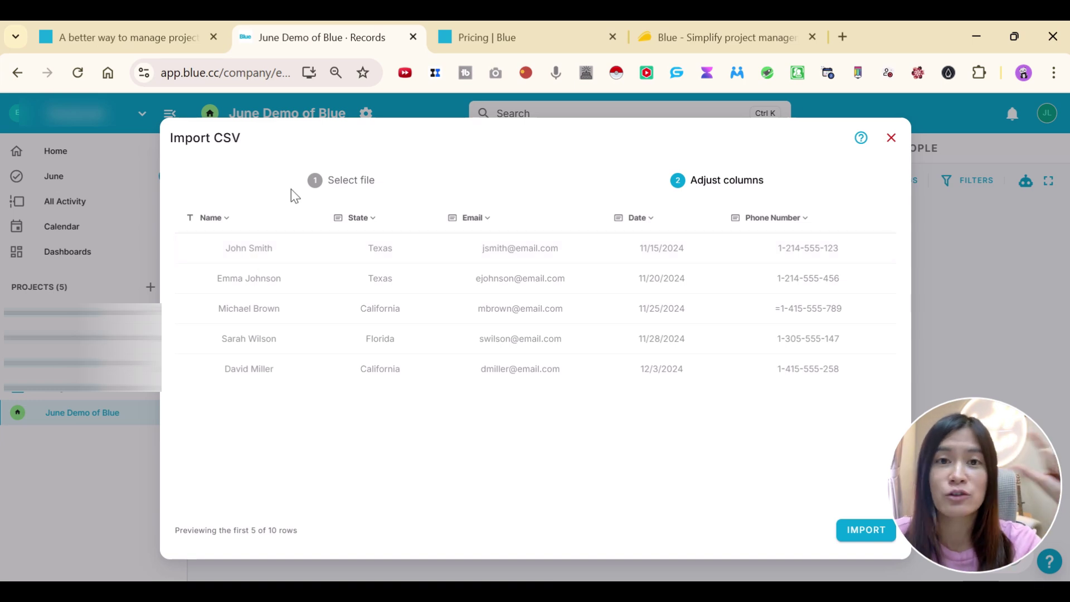
left_click(213, 217)
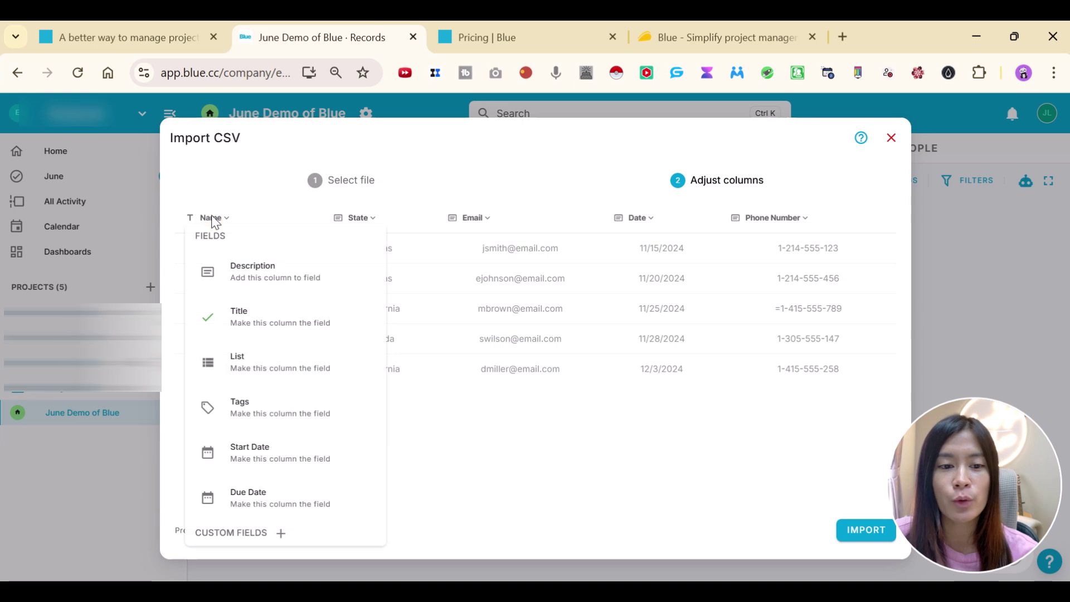
left_click(240, 321)
Add a custom field named "State" with the Single select type from the State column's mapping options
left_click(375, 223)
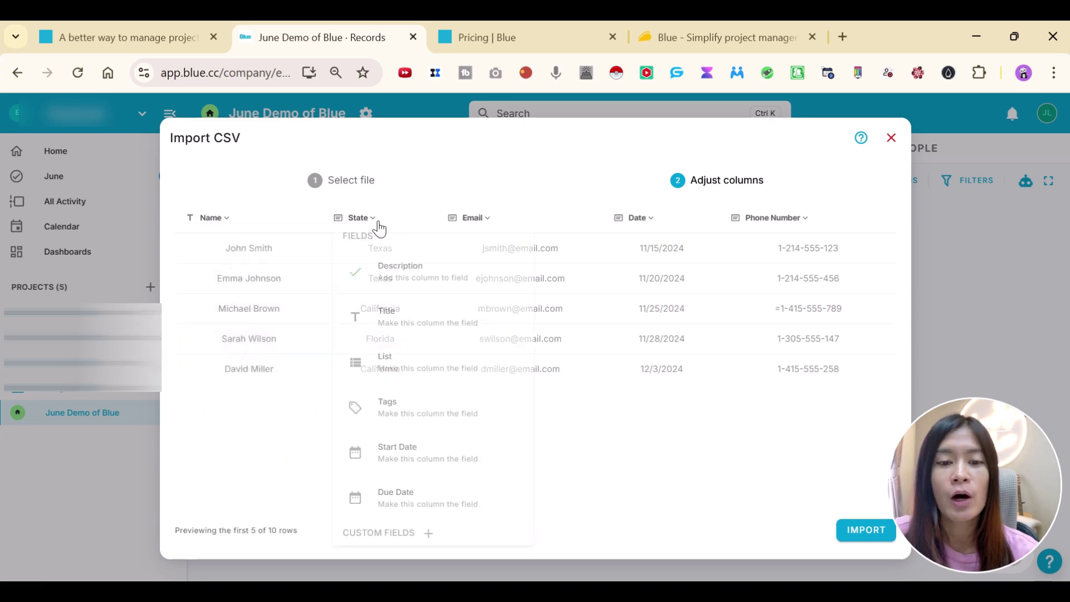
left_click(429, 535)
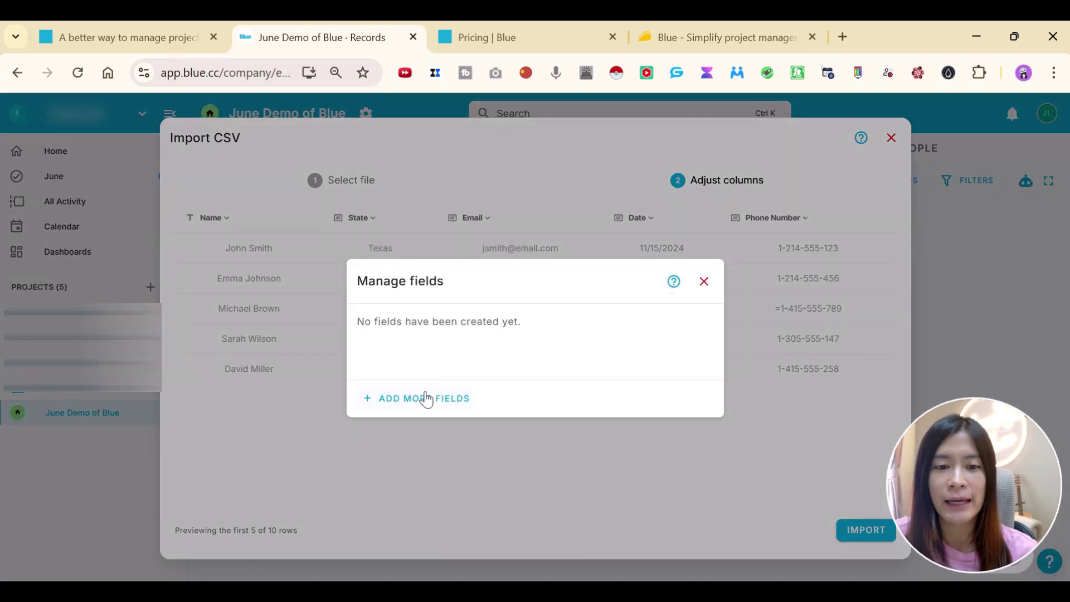
left_click(425, 399)
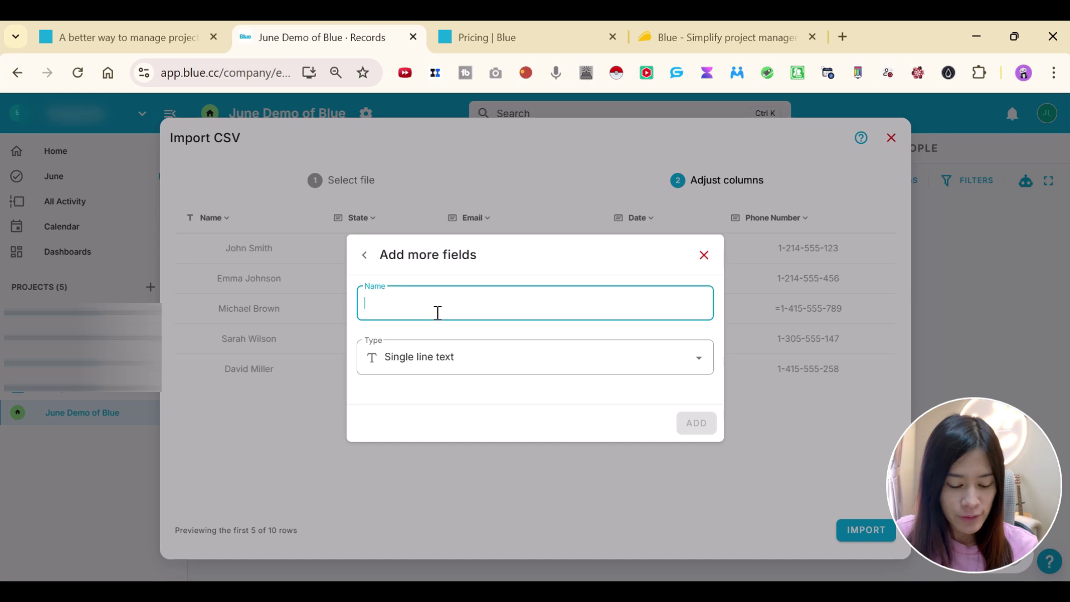
type("State")
left_click(433, 358)
scroll(463, 418, "down", 2)
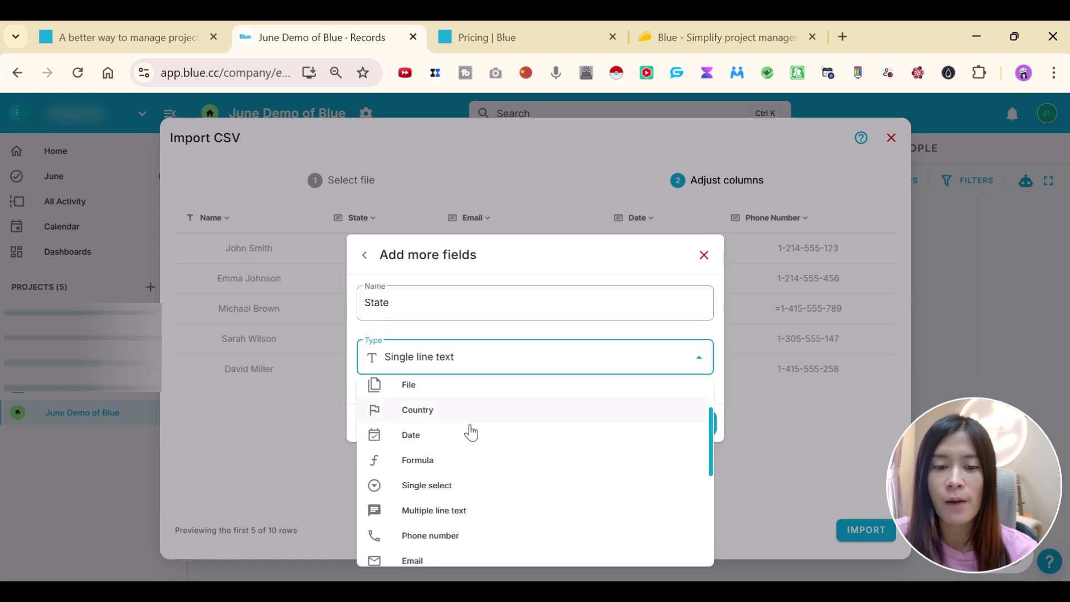
scroll(468, 446, "up", 2)
scroll(474, 448, "down", 2)
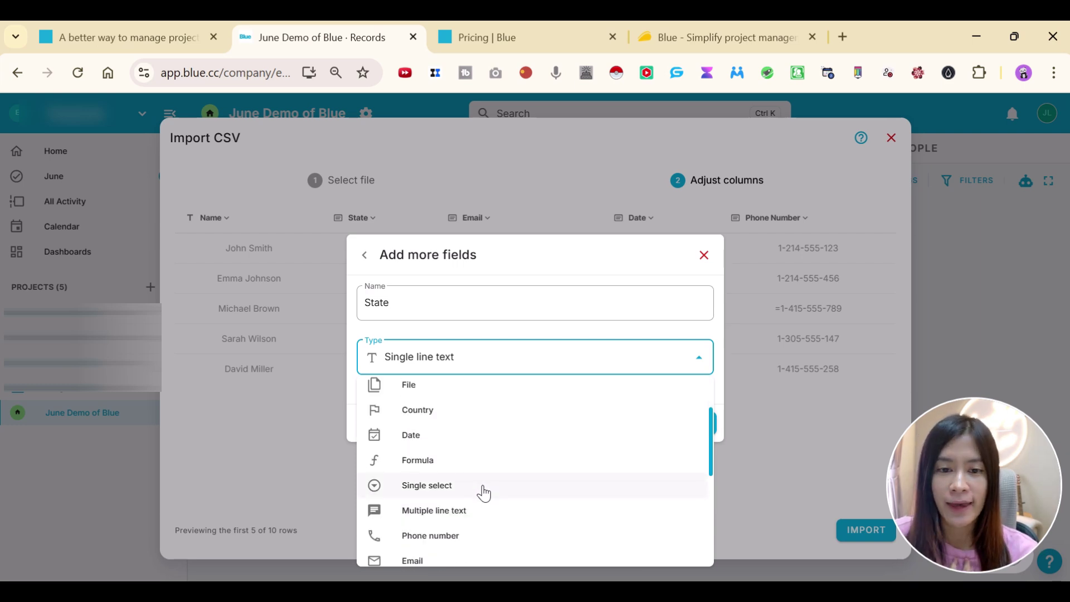
scroll(487, 492, "down", 2)
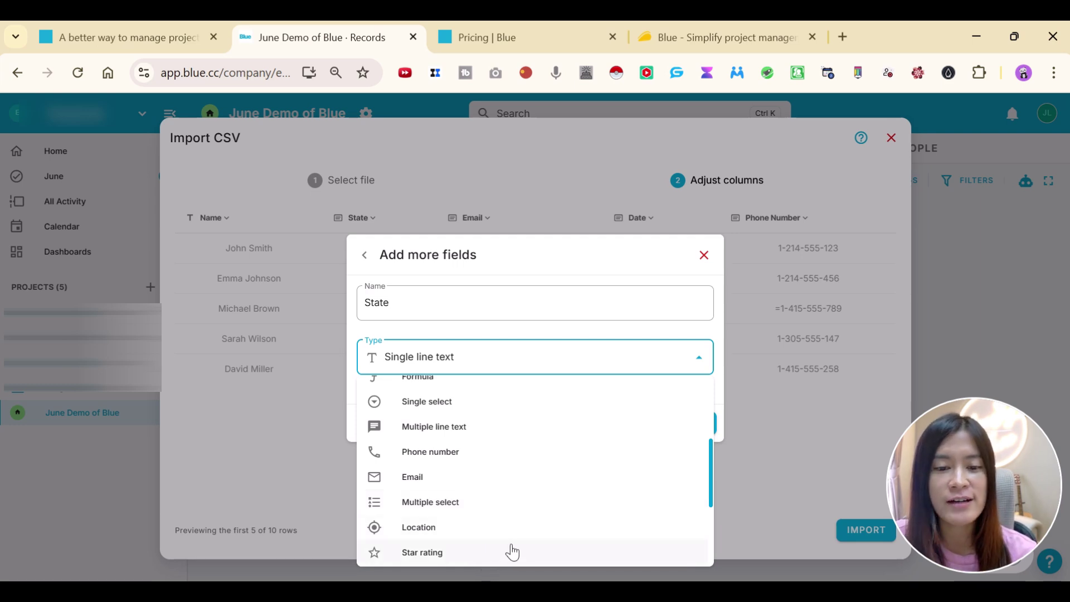
scroll(446, 518, "up", 2)
scroll(452, 449, "up", 2)
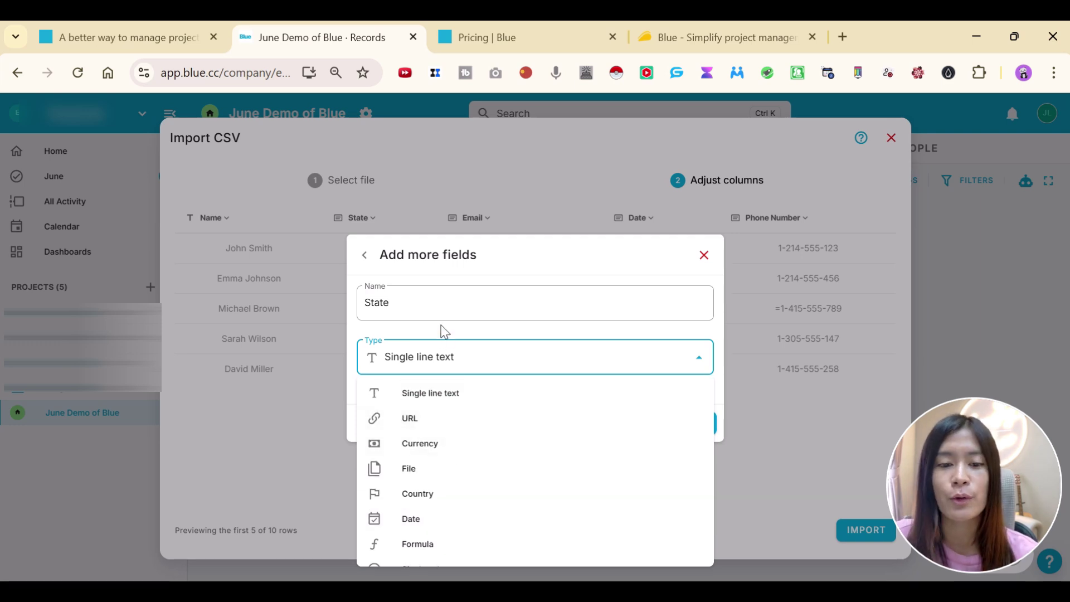
scroll(452, 516, "down", 2)
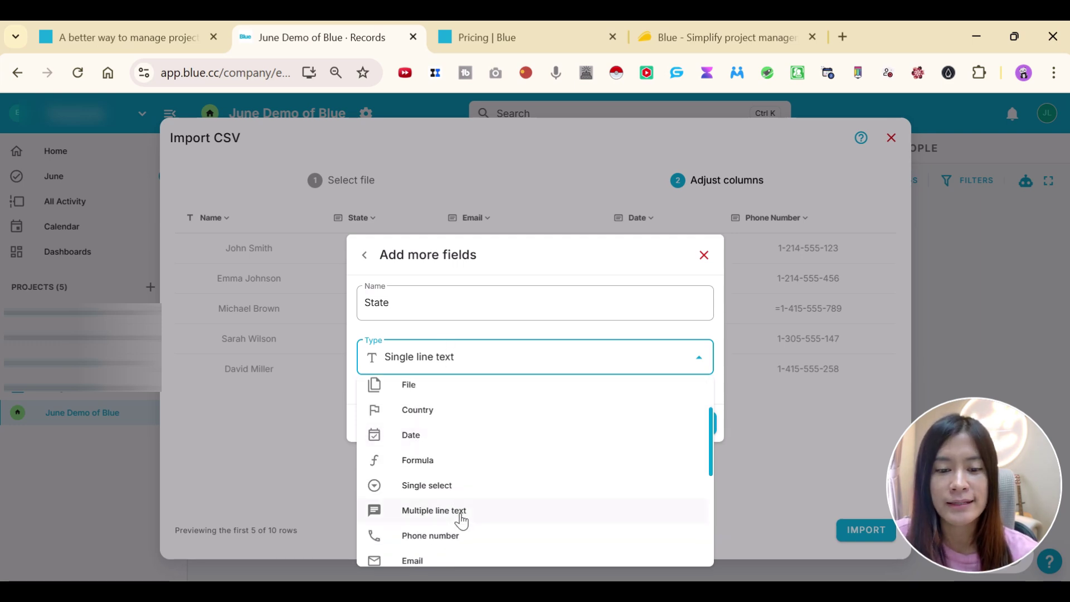
left_click(461, 492)
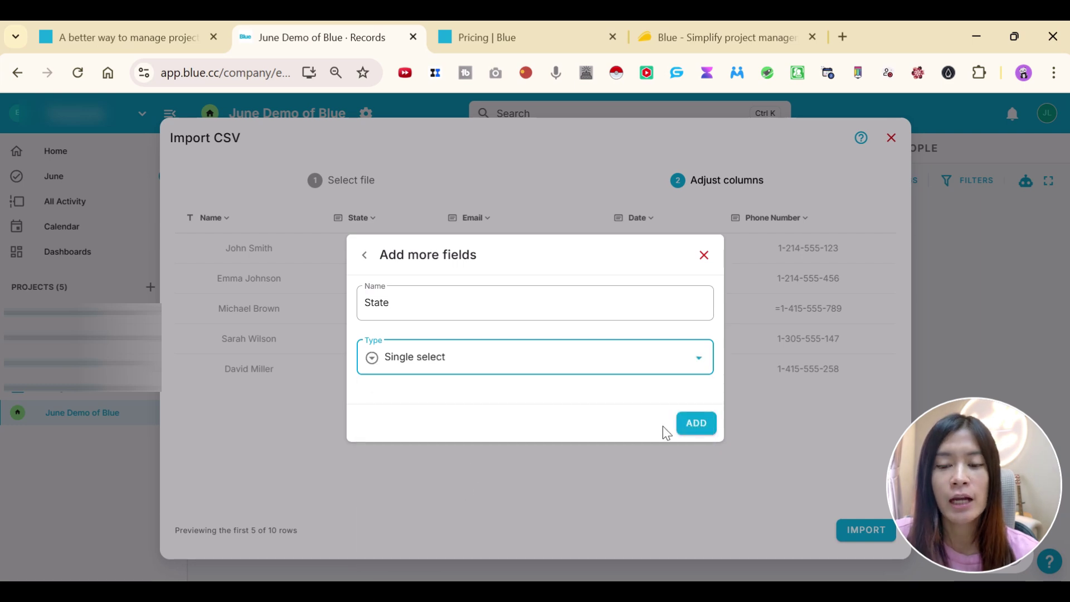
left_click(690, 428)
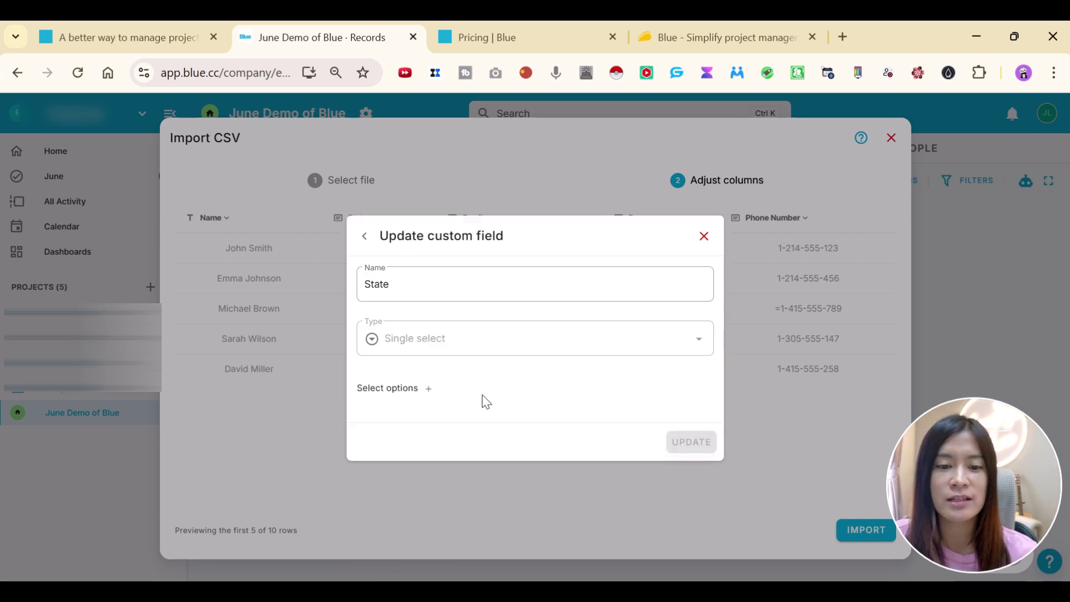
Add the select options "Texas" and "Arizona" to the State custom field and close its settings
left_click(425, 389)
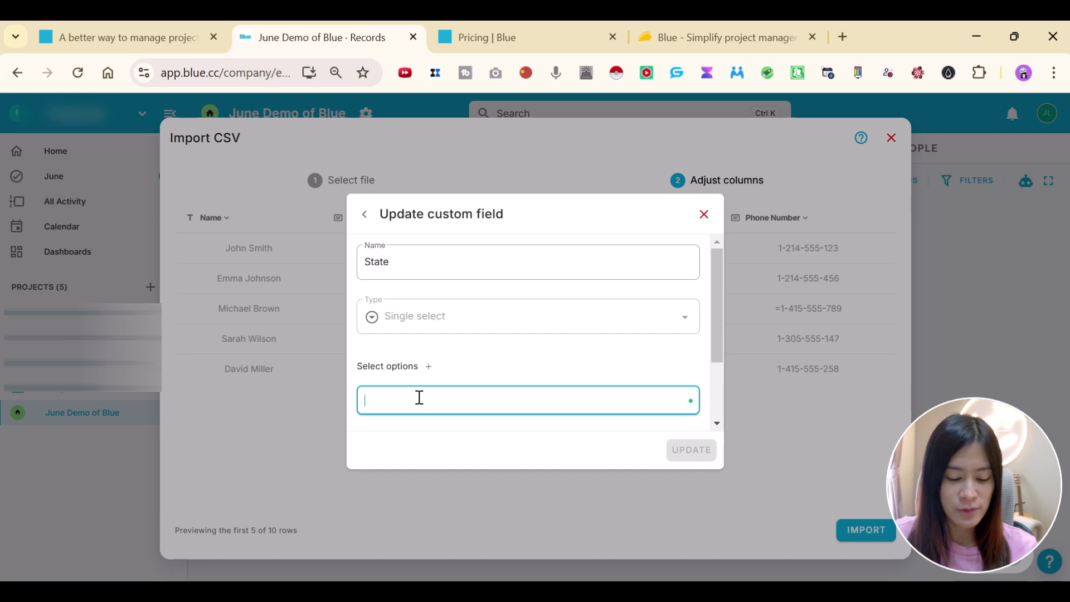
type("Texas")
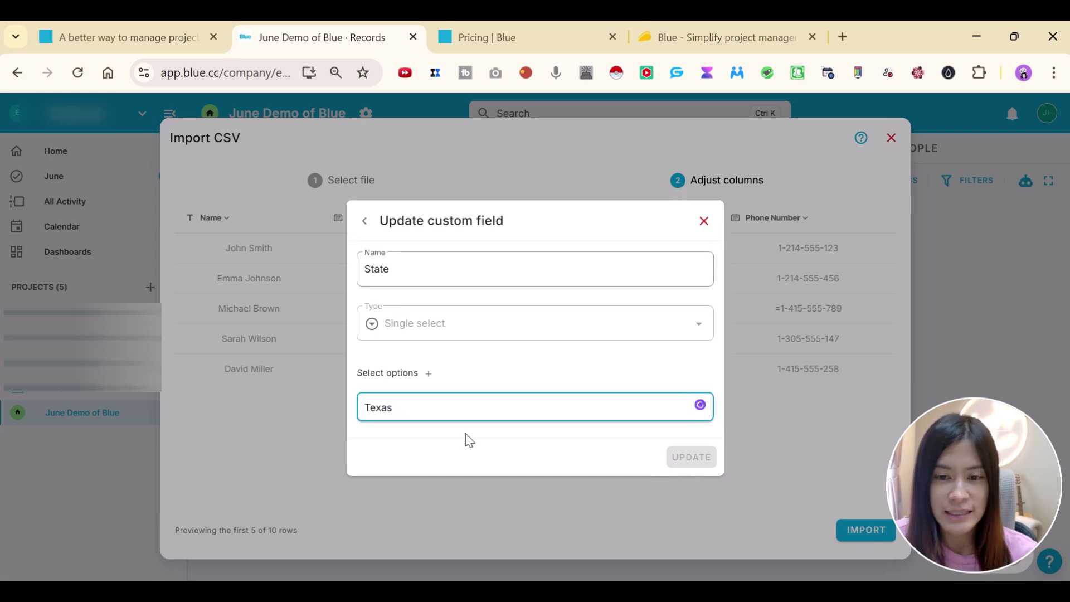
left_click(468, 440)
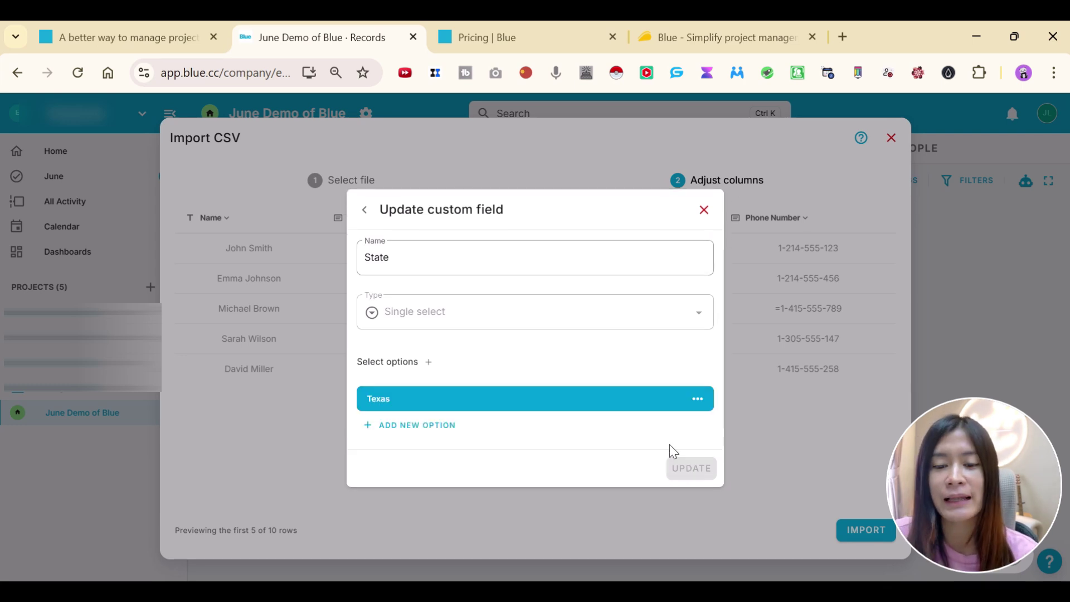
left_click(444, 438)
type("Arizona")
left_click(523, 459)
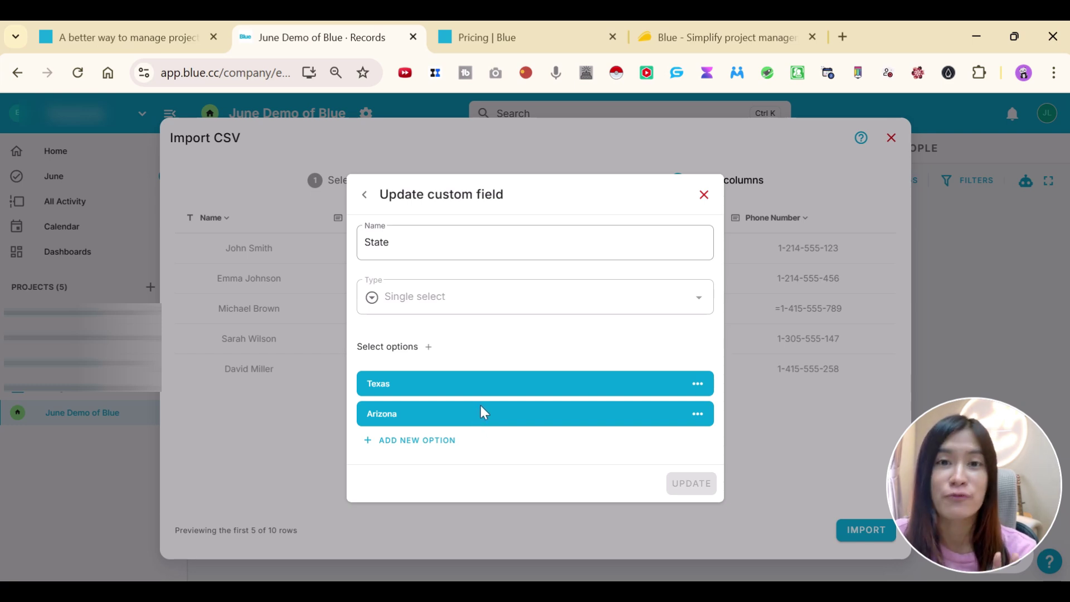
left_click(612, 473)
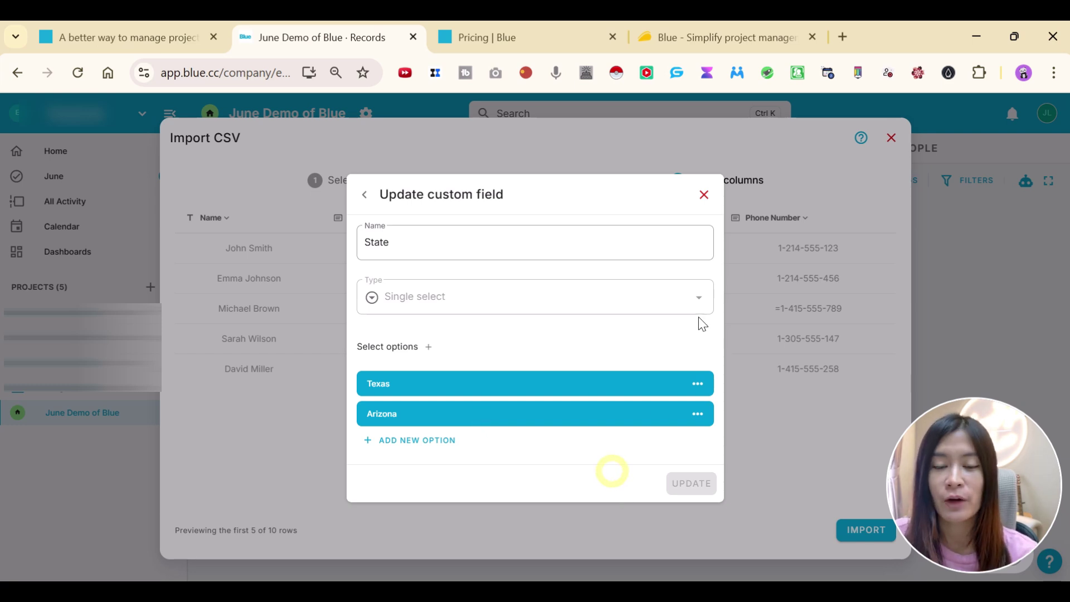
left_click(704, 195)
Map the CSV's State column to the State custom field
left_click(379, 220)
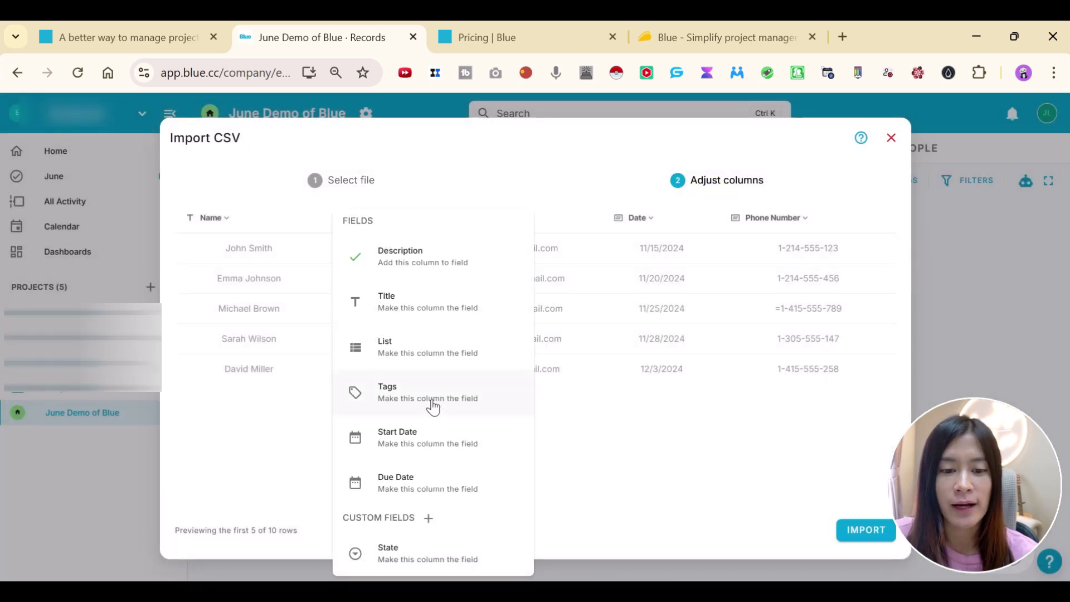
left_click(410, 566)
left_click(374, 219)
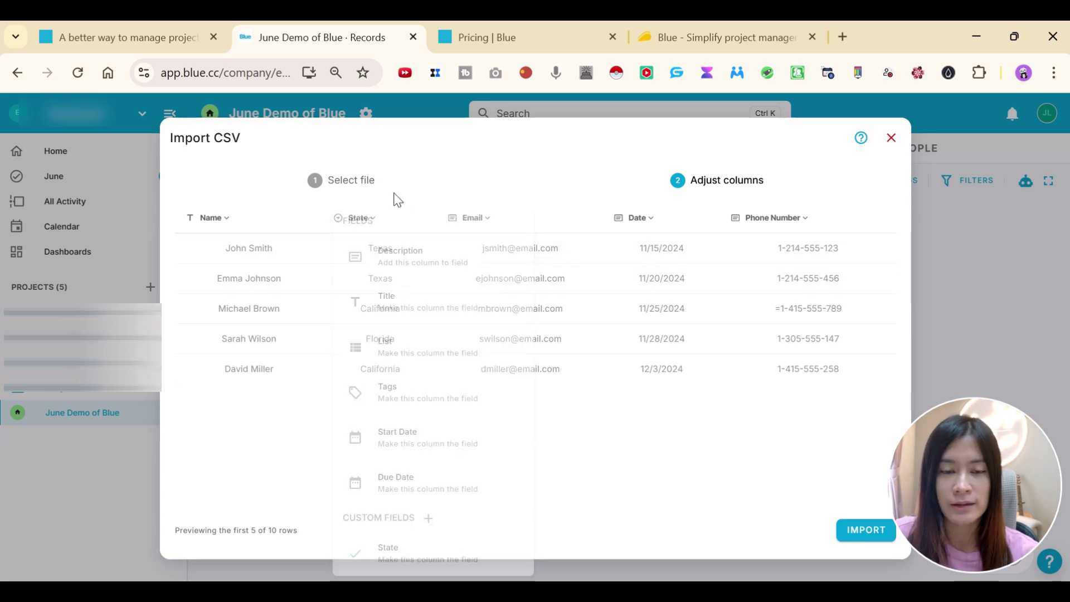
left_click(389, 566)
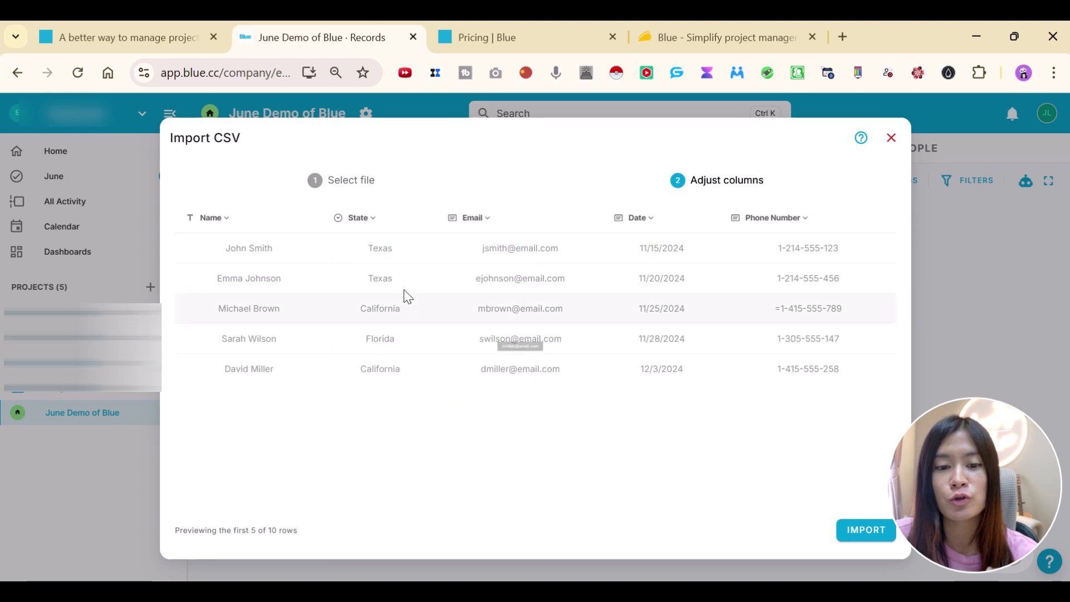
left_click(309, 230)
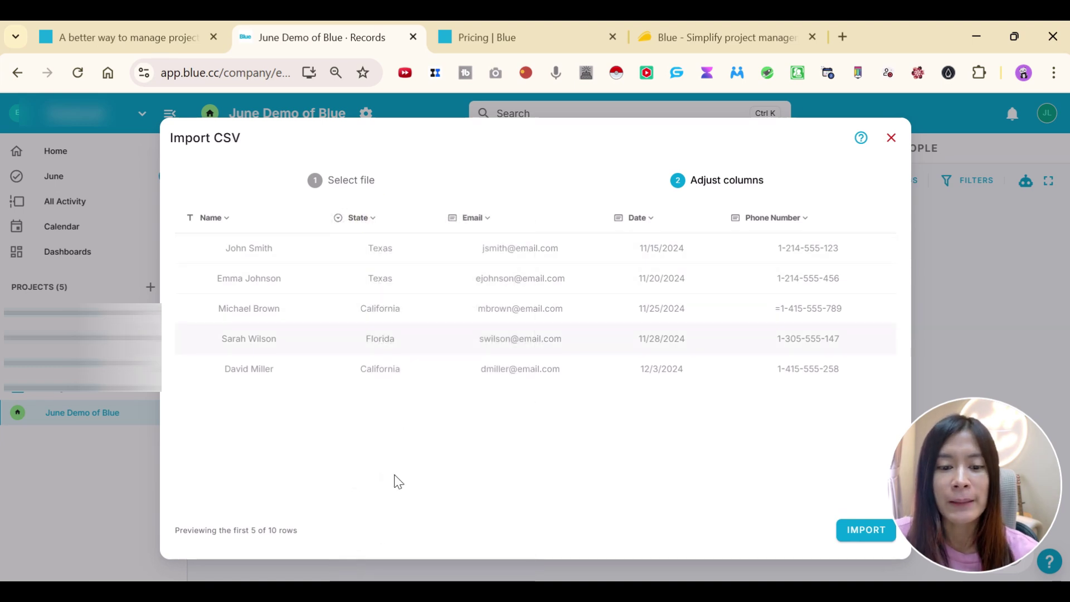
Add a custom field named "Email" with the Email type from the Email column's mapping options and close the field manager
left_click(489, 220)
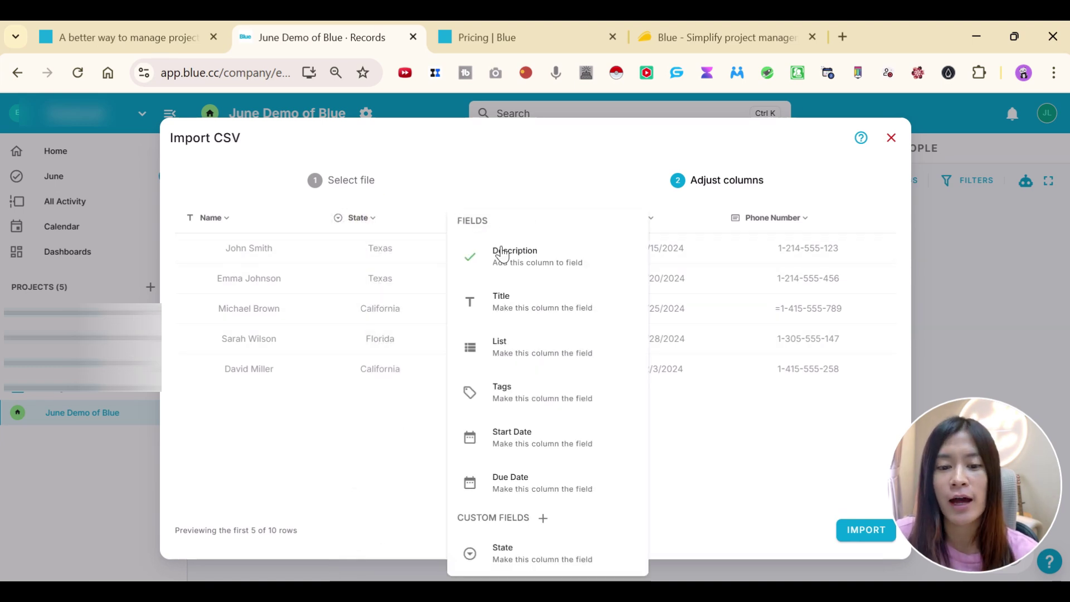
left_click(543, 519)
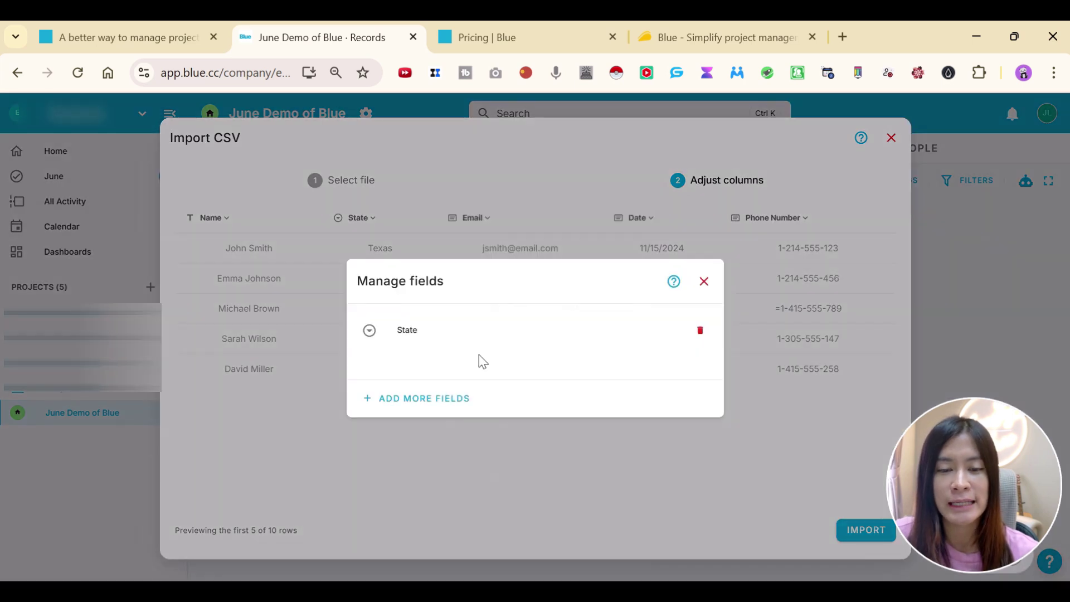
left_click(418, 399)
type("Email")
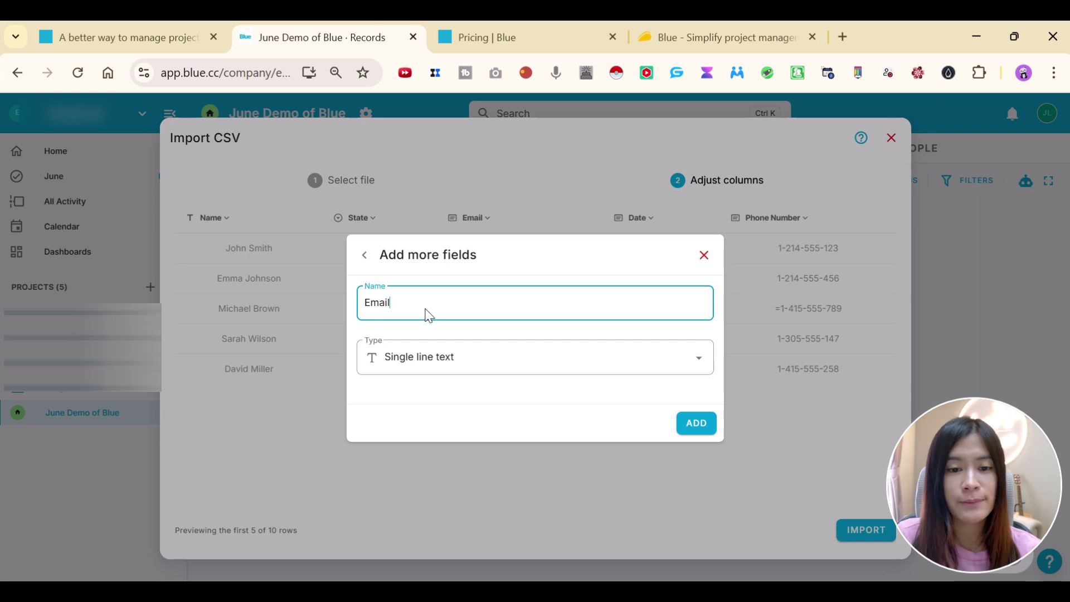
left_click(426, 360)
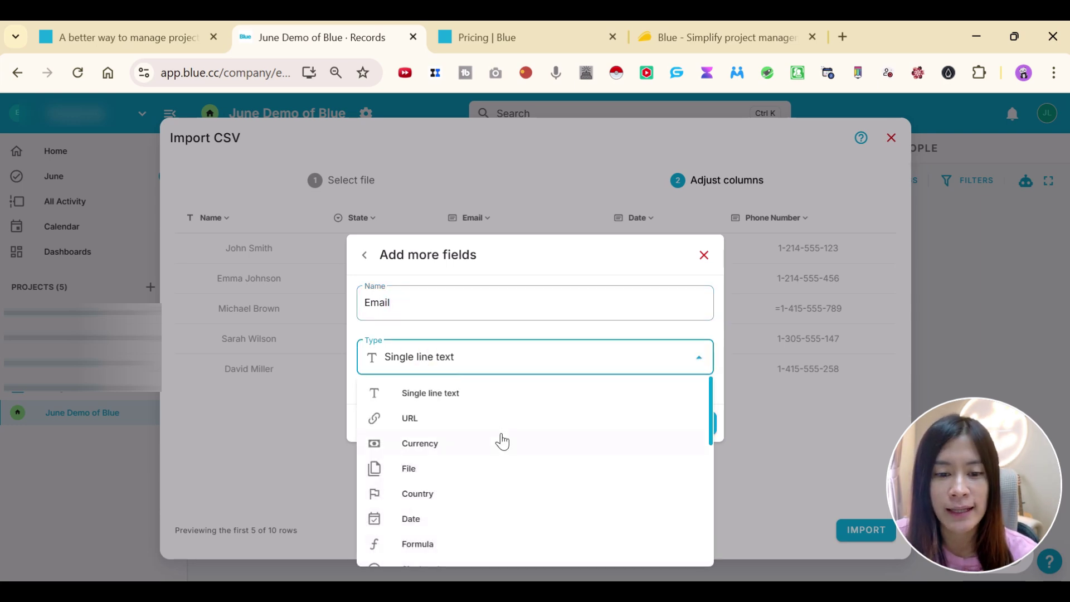
scroll(504, 474, "down", 3)
scroll(503, 482, "down", 2)
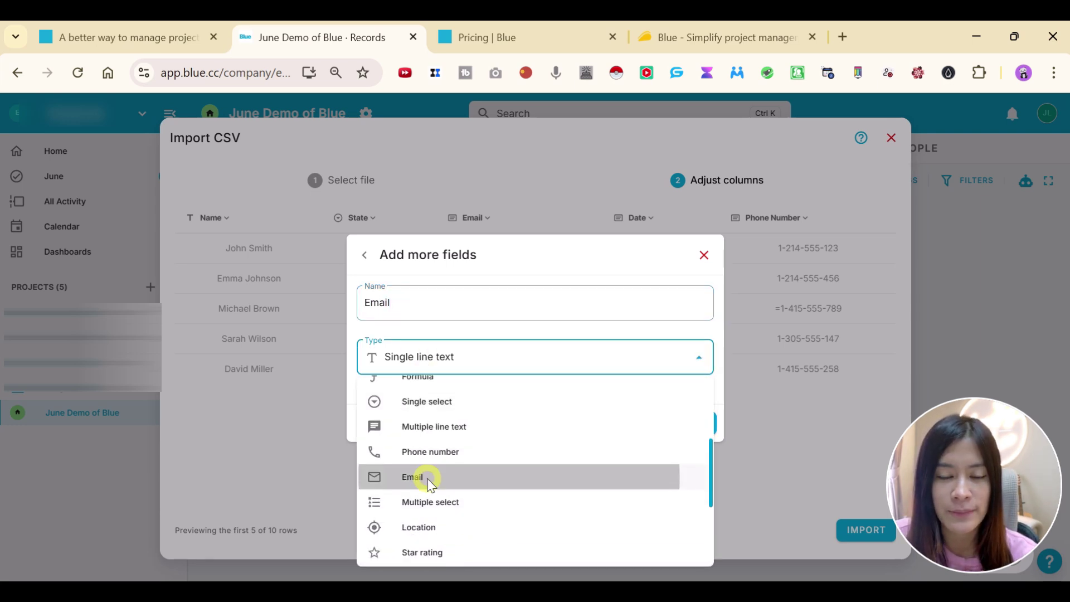
left_click(425, 478)
left_click(697, 425)
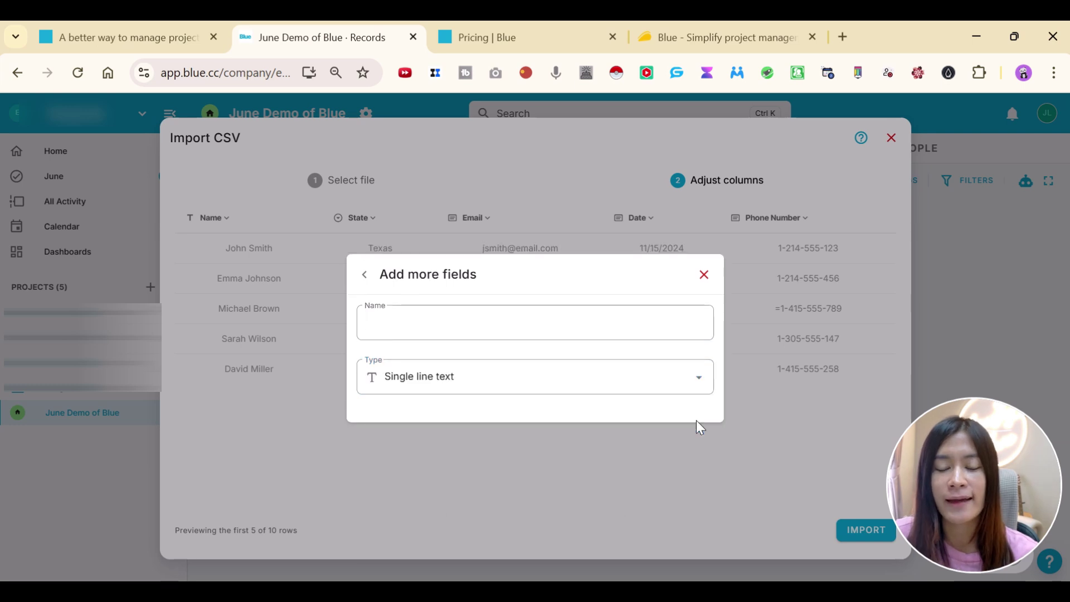
left_click(704, 277)
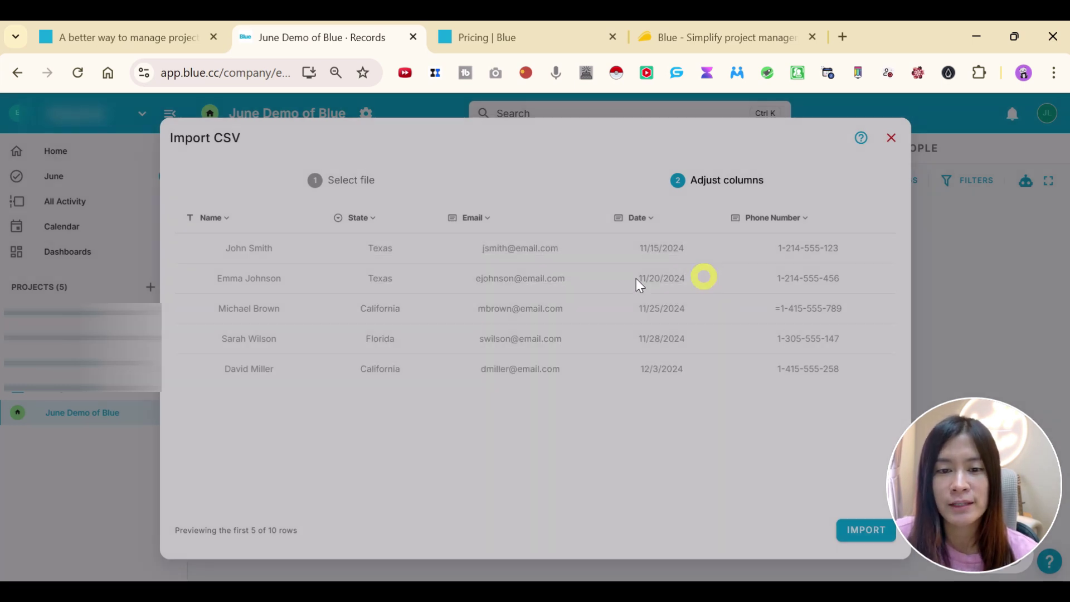
Map the CSV's Email column to the Email custom field
left_click(480, 221)
left_click(482, 219)
left_click(482, 219)
left_click(482, 217)
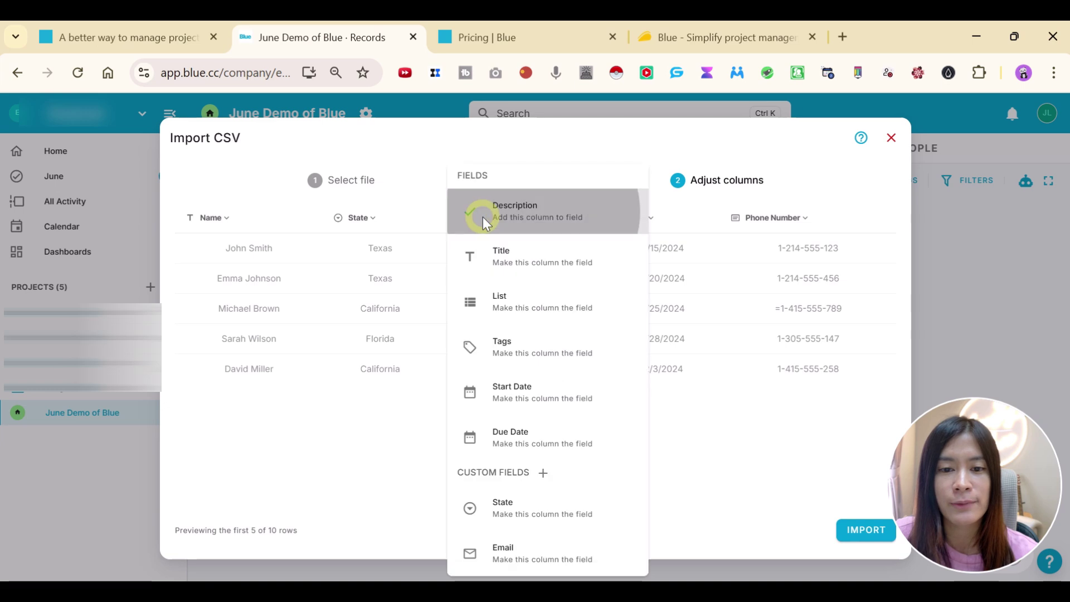
left_click(482, 218)
left_click(481, 219)
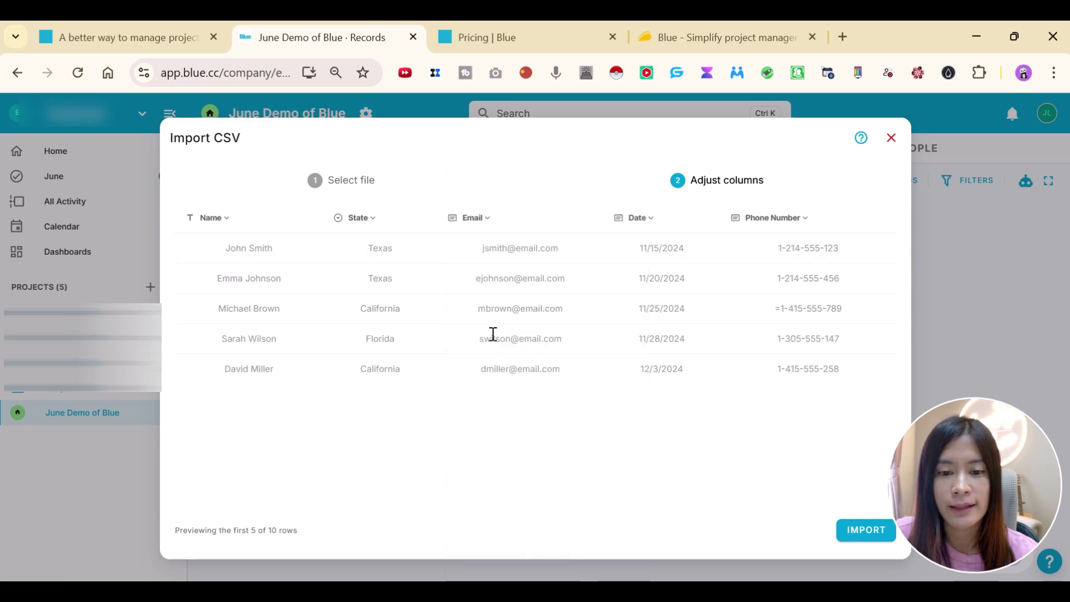
left_click(483, 222)
left_click(498, 555)
left_click(641, 219)
left_click(641, 218)
left_click(641, 218)
left_click(599, 300)
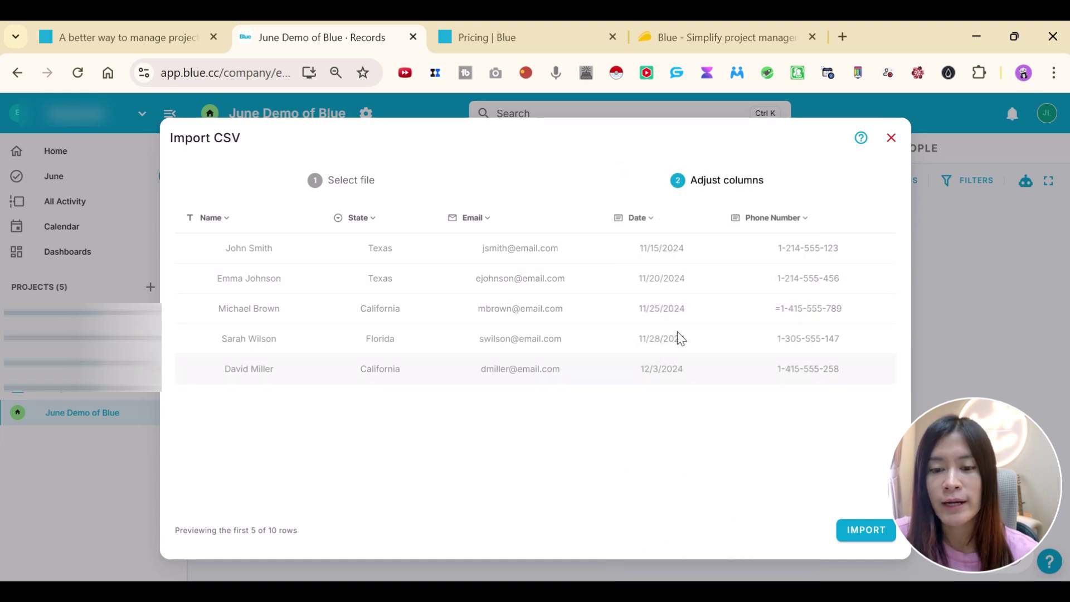
Add a custom field named "Onboarding date" with the Date type from the Date column's mapping options and close the field manager
left_click(647, 219)
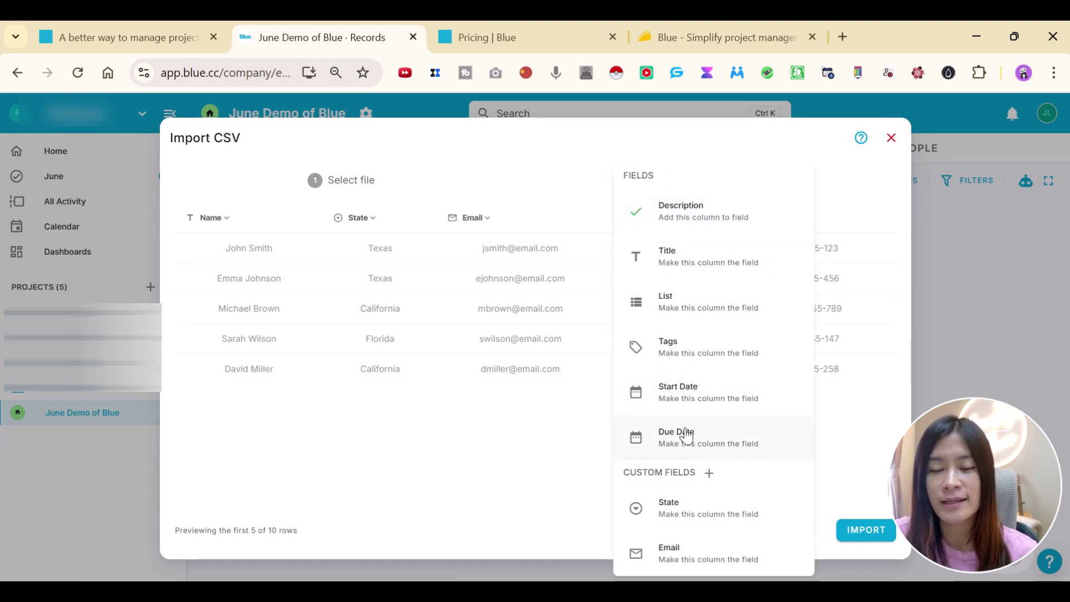
left_click(709, 472)
left_click(452, 403)
left_click(430, 312)
type("Start")
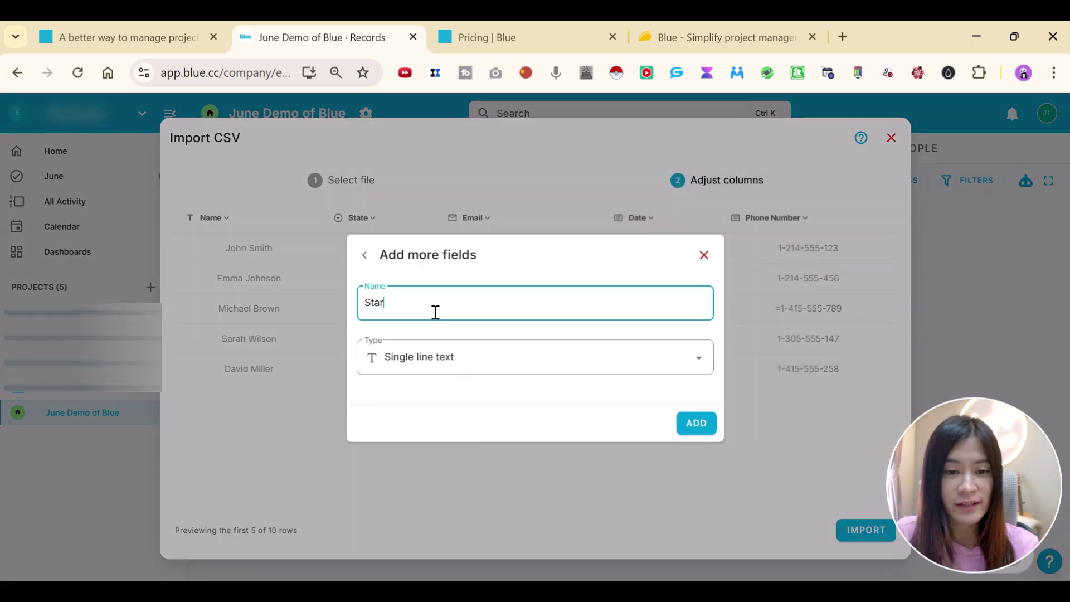
key("BackSpace")
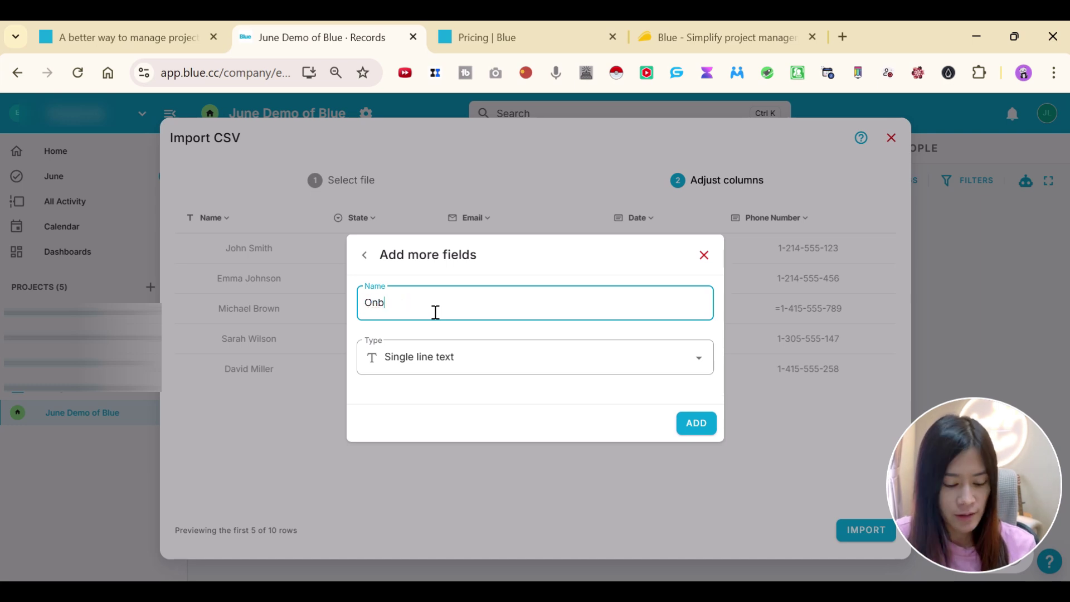
type("ate")
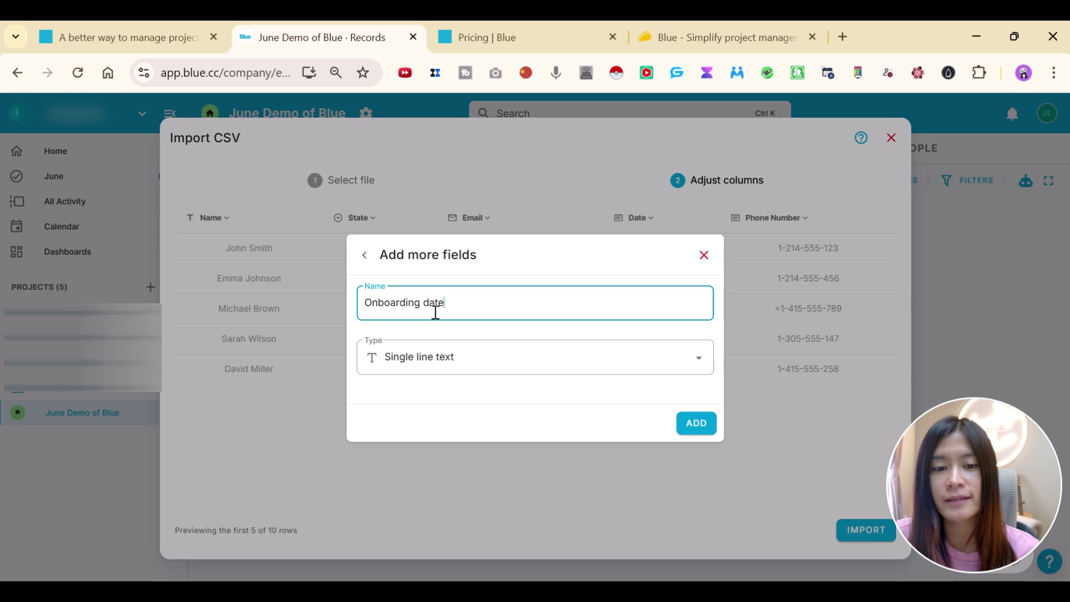
left_click(528, 348)
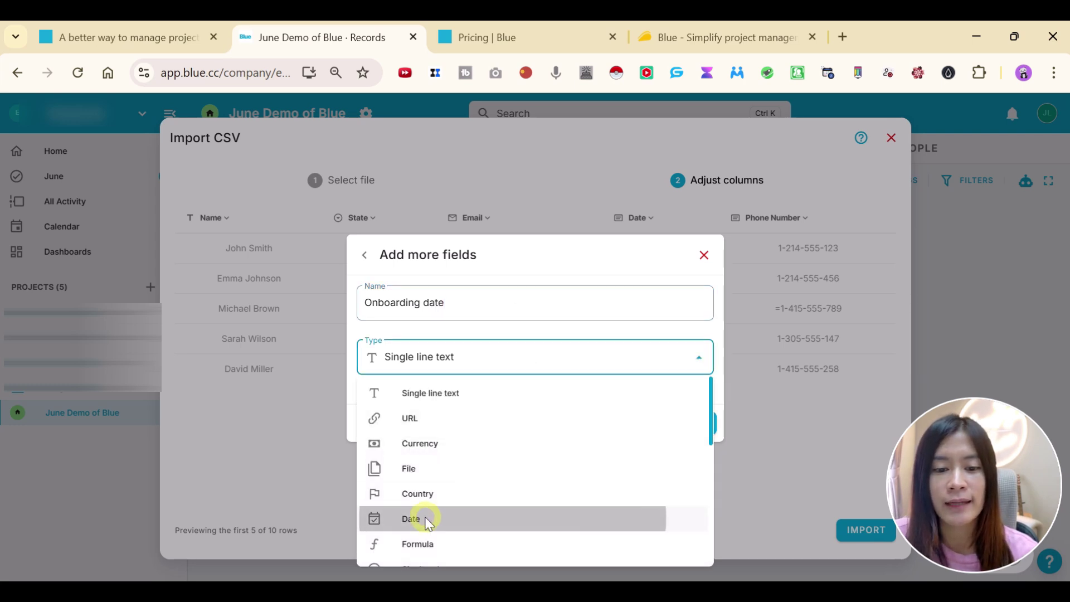
left_click(427, 520)
left_click(690, 446)
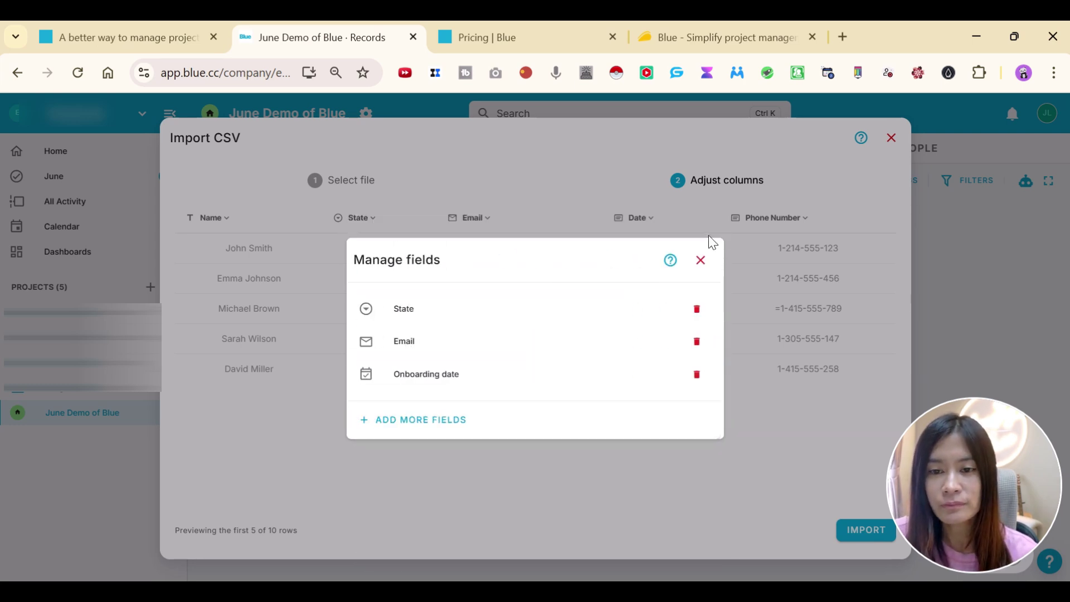
left_click(701, 261)
Map the CSV's Date column to the Onboarding date custom field
left_click(646, 219)
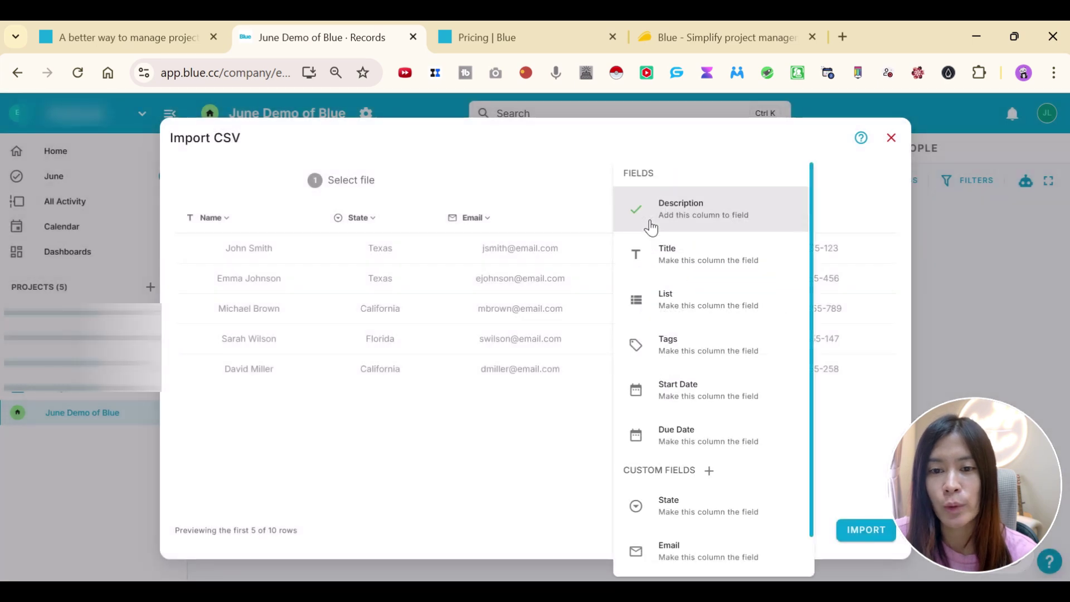
scroll(694, 530, "down", 2)
left_click(690, 565)
left_click(531, 490)
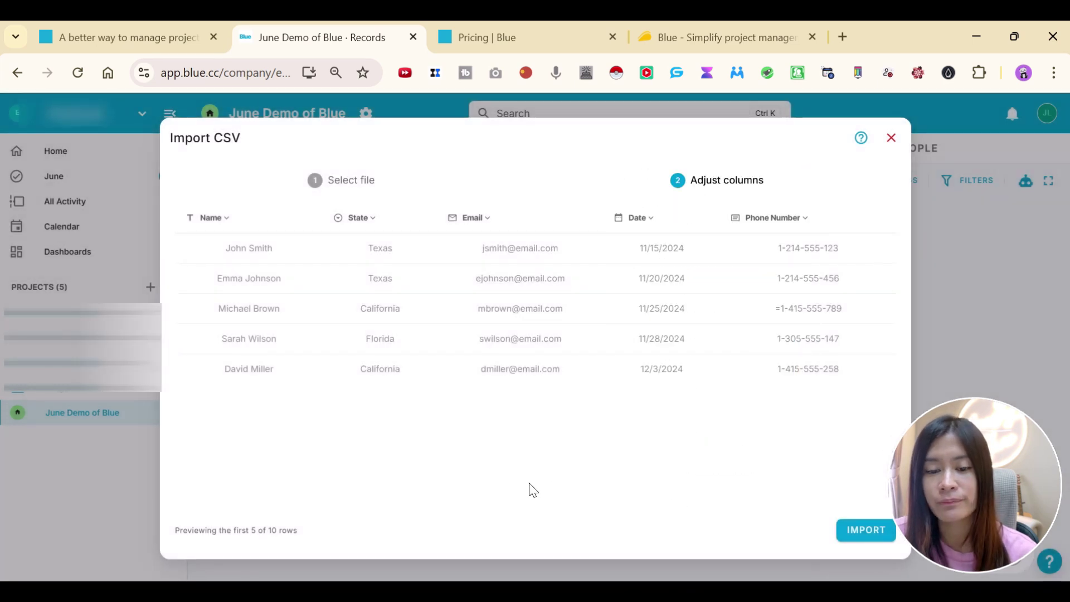
Add a custom field named "Phone no" with the Phone number type from the Phone Number column's mapping options and close the field manager
left_click(801, 223)
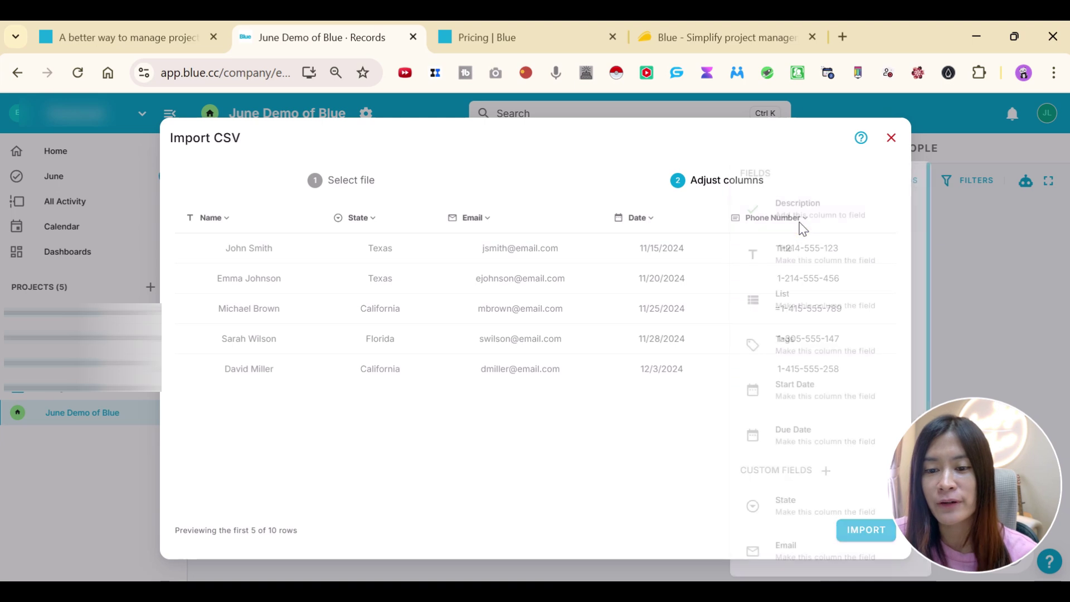
scroll(802, 429, "down", 1)
left_click(825, 428)
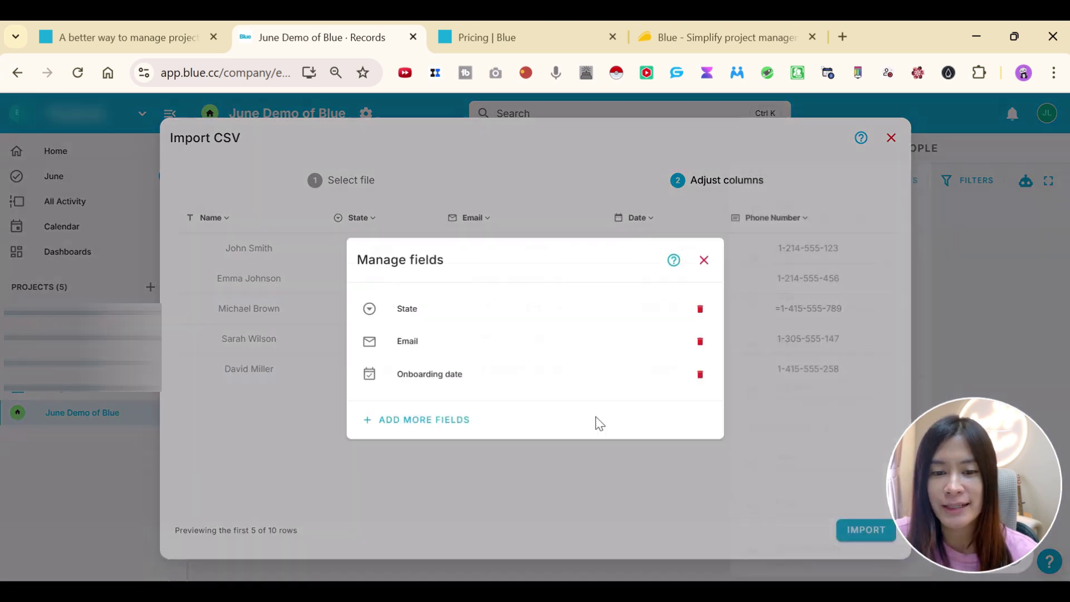
left_click(408, 422)
left_click(419, 308)
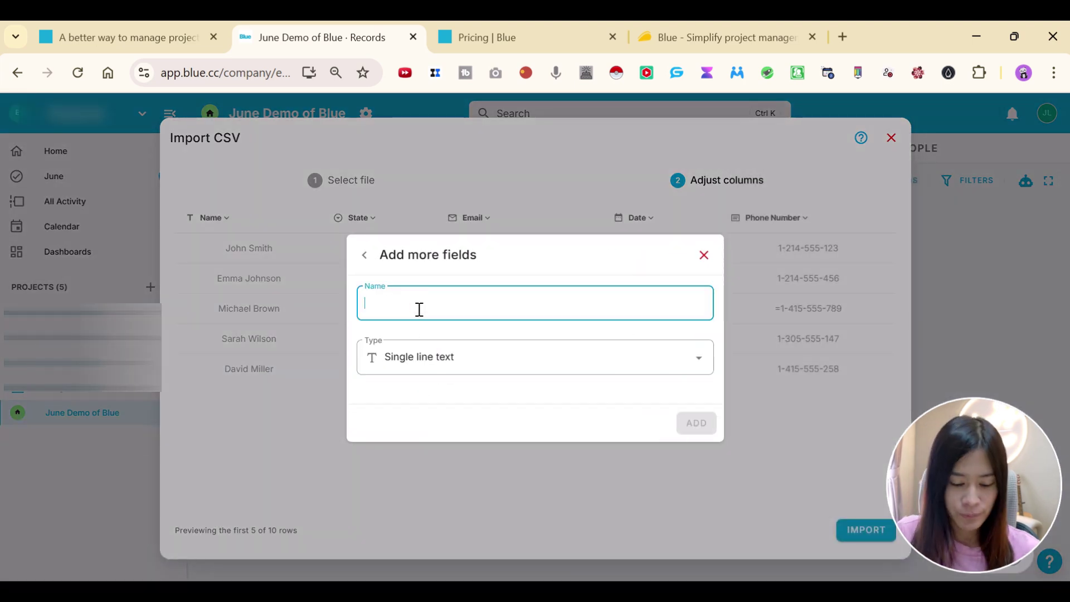
type("Phone no")
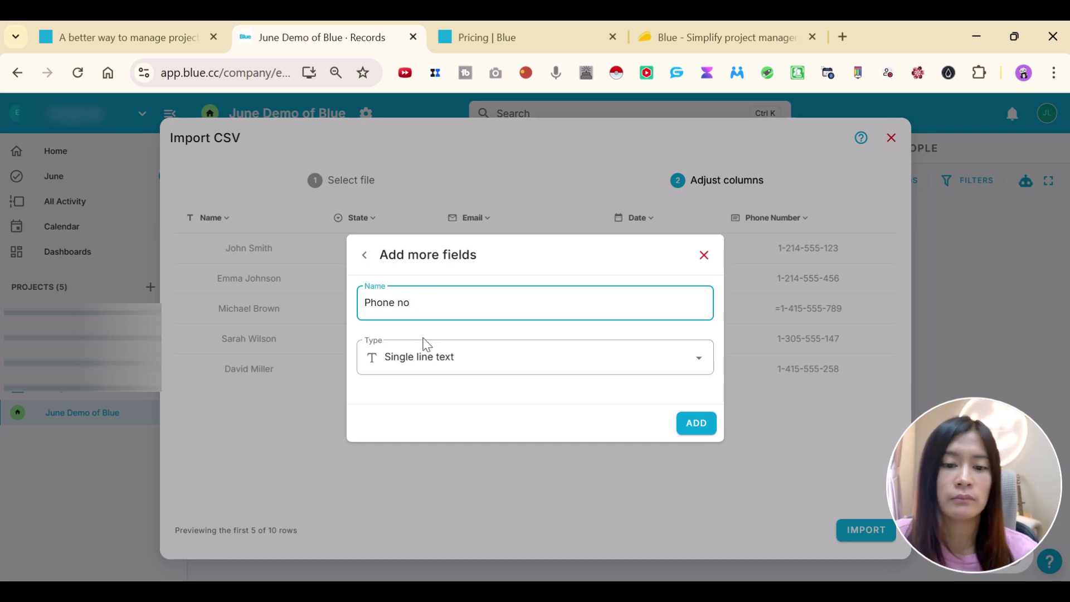
left_click(426, 356)
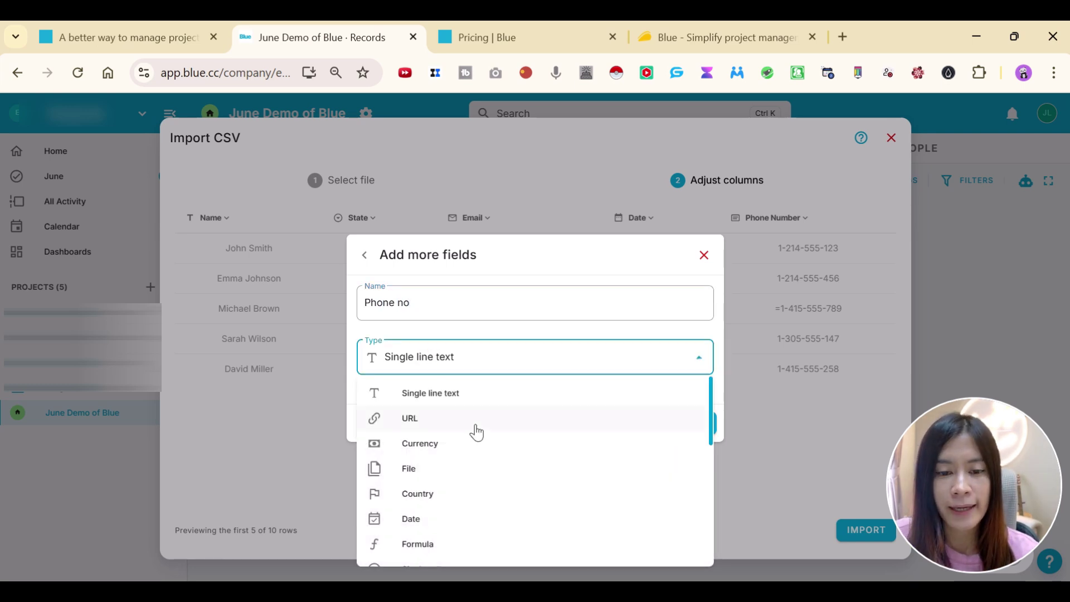
scroll(476, 485, "down", 2)
left_click(443, 535)
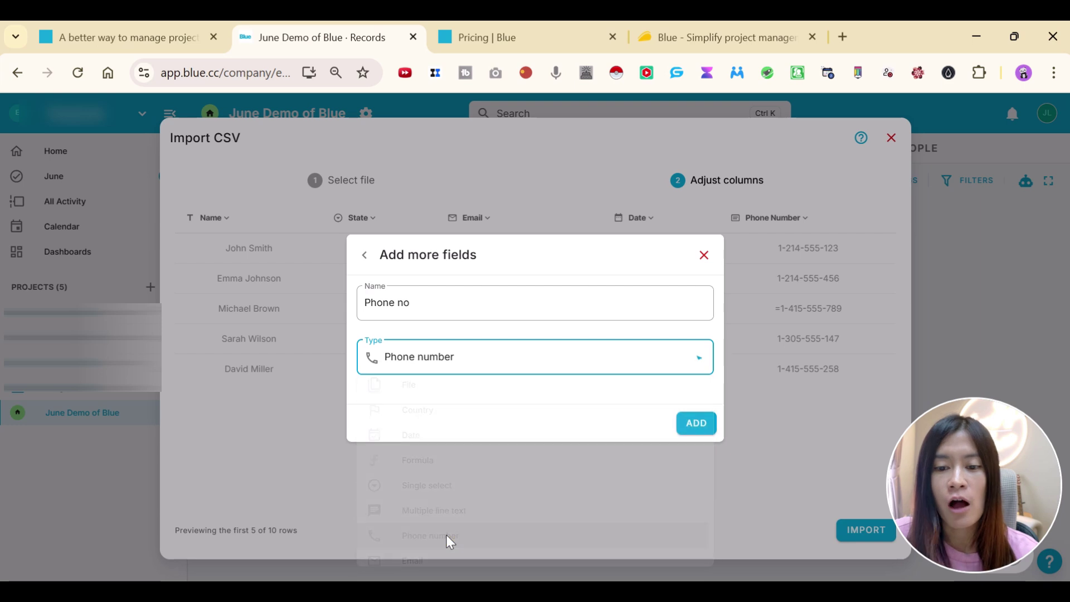
left_click(702, 424)
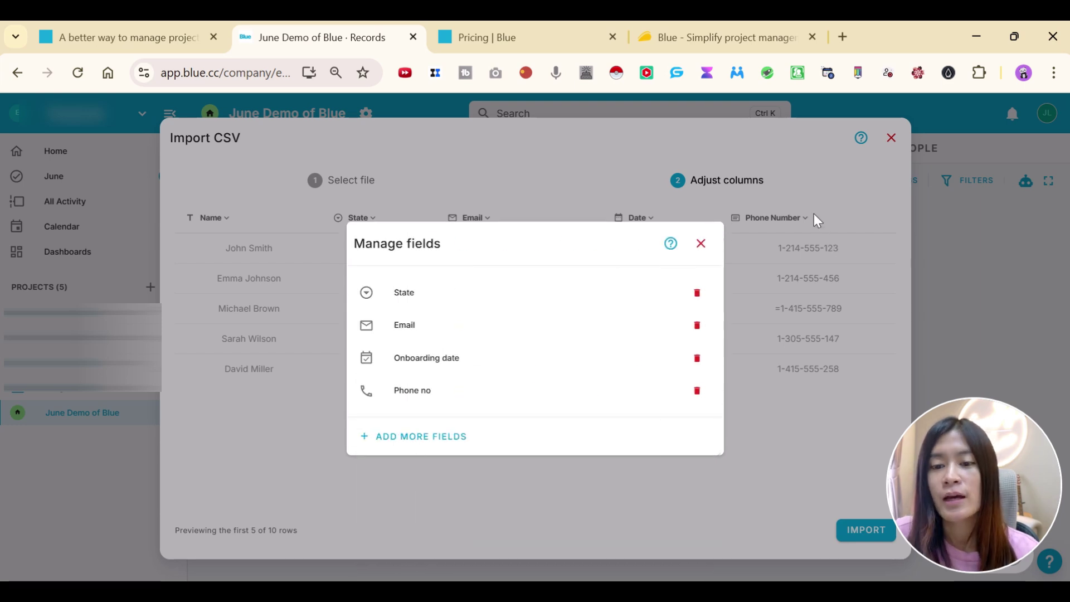
left_click(711, 246)
Map the CSV's Phone Number column to the Phone no custom field and import the records
scroll(819, 390, "down", 2)
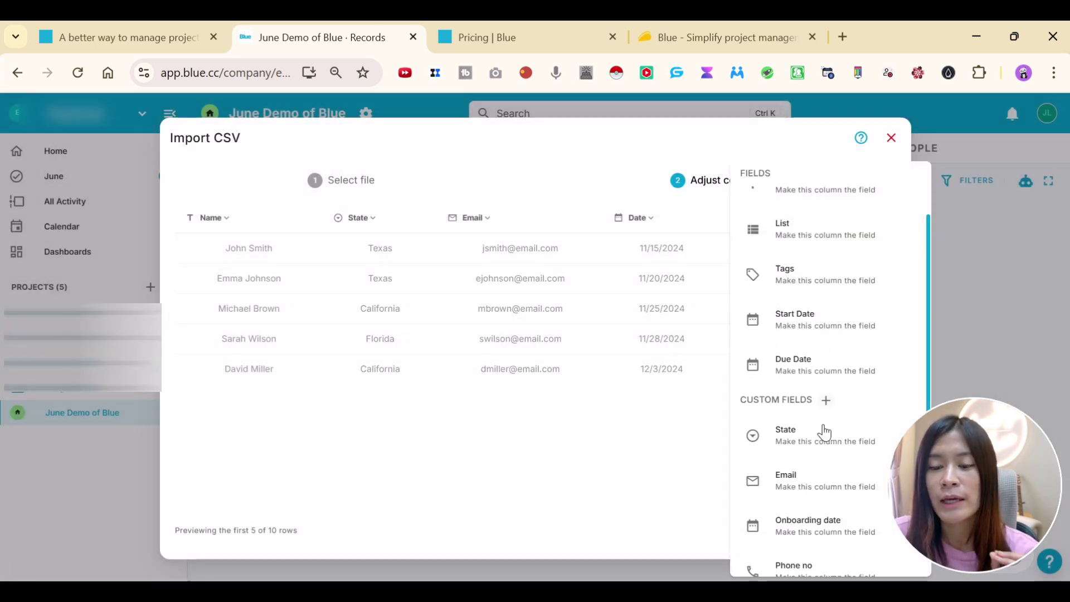
left_click(776, 554)
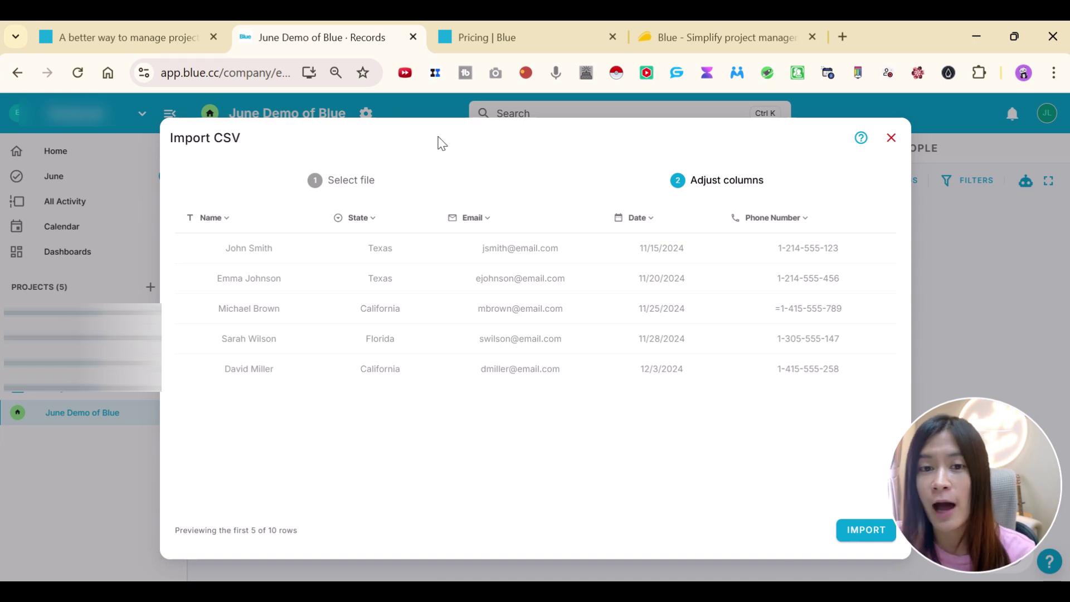
left_click(875, 532)
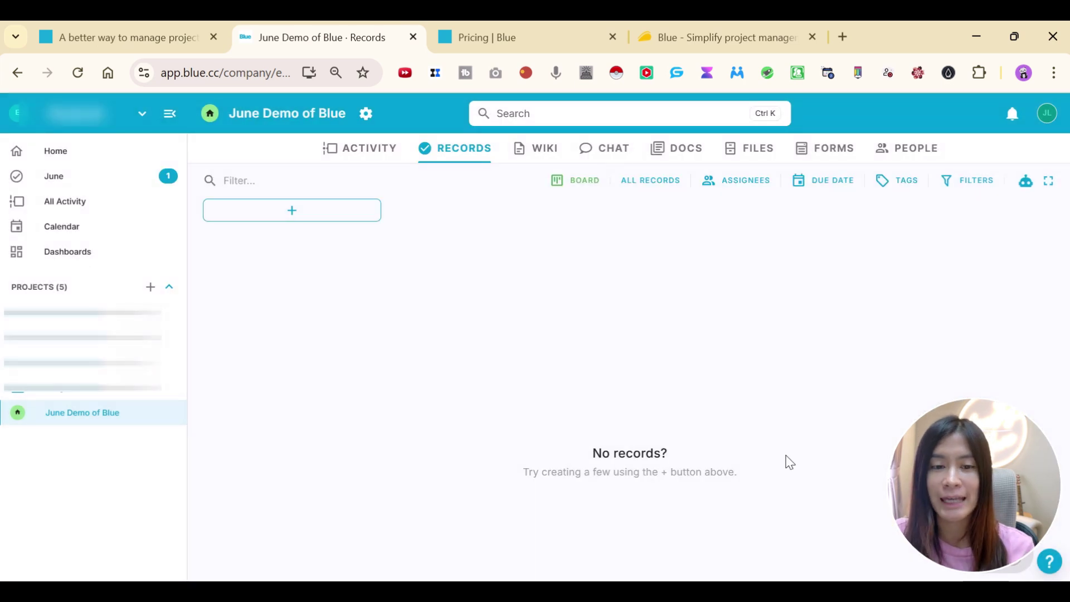
Reload the project to load the imported records and review their custom field columns in the Database view
left_click_drag(921, 470, 947, 111)
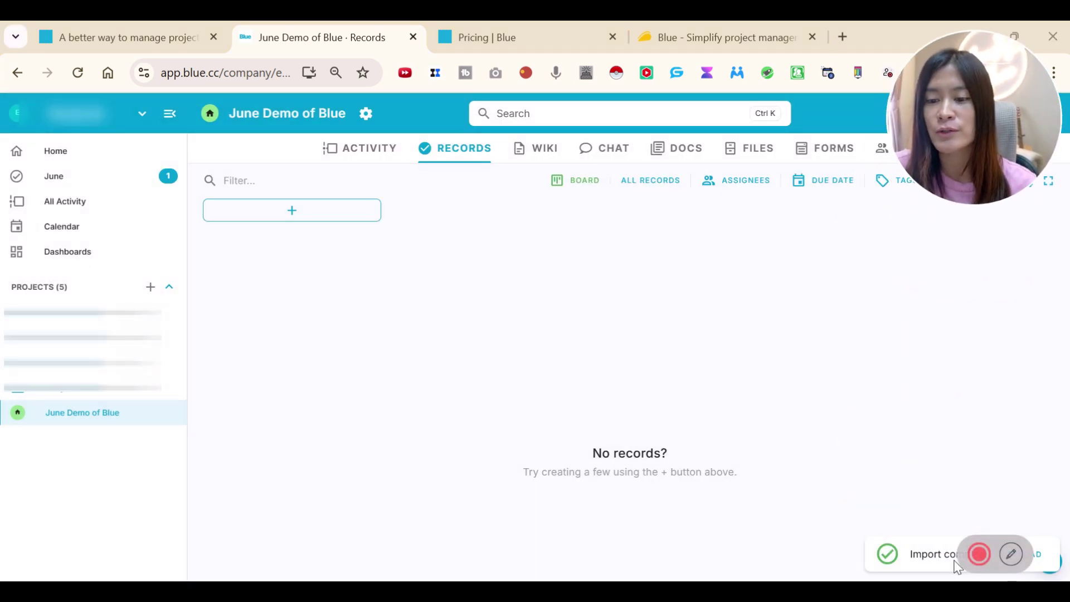
left_click(1041, 557)
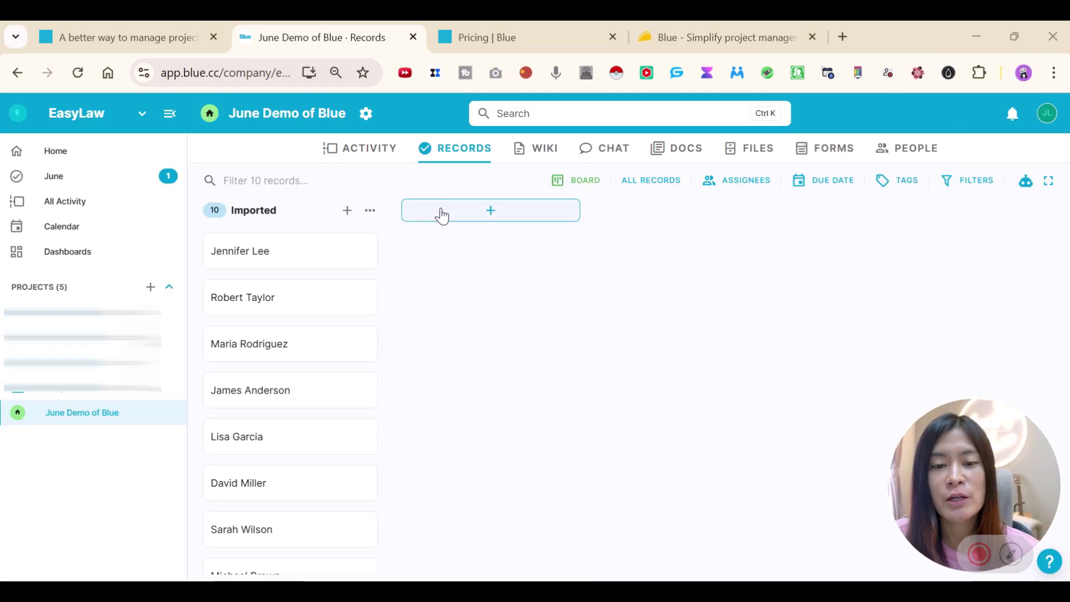
left_click(562, 183)
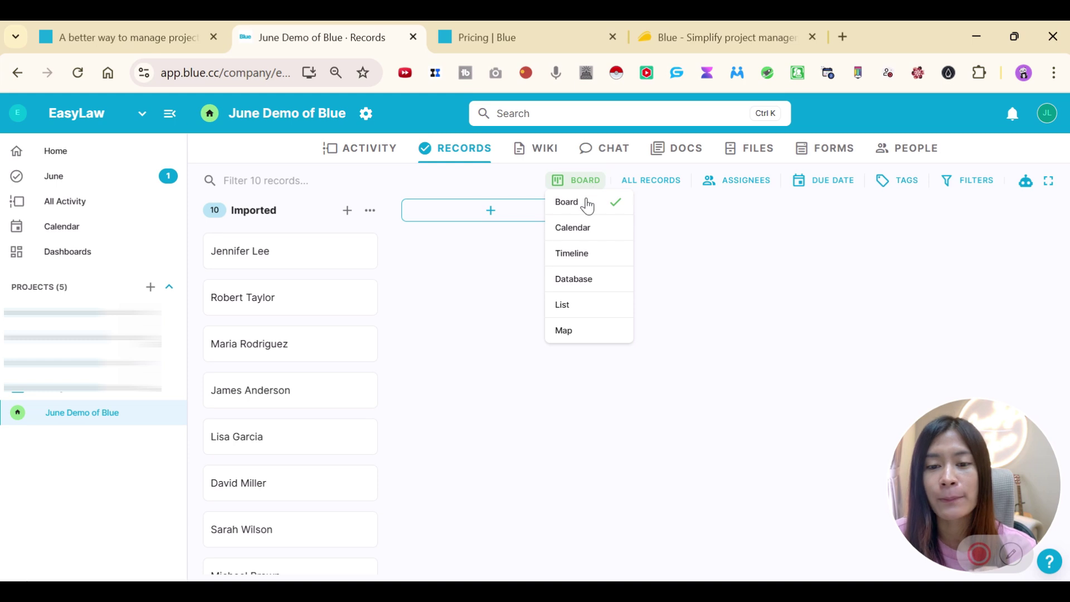
left_click(593, 288)
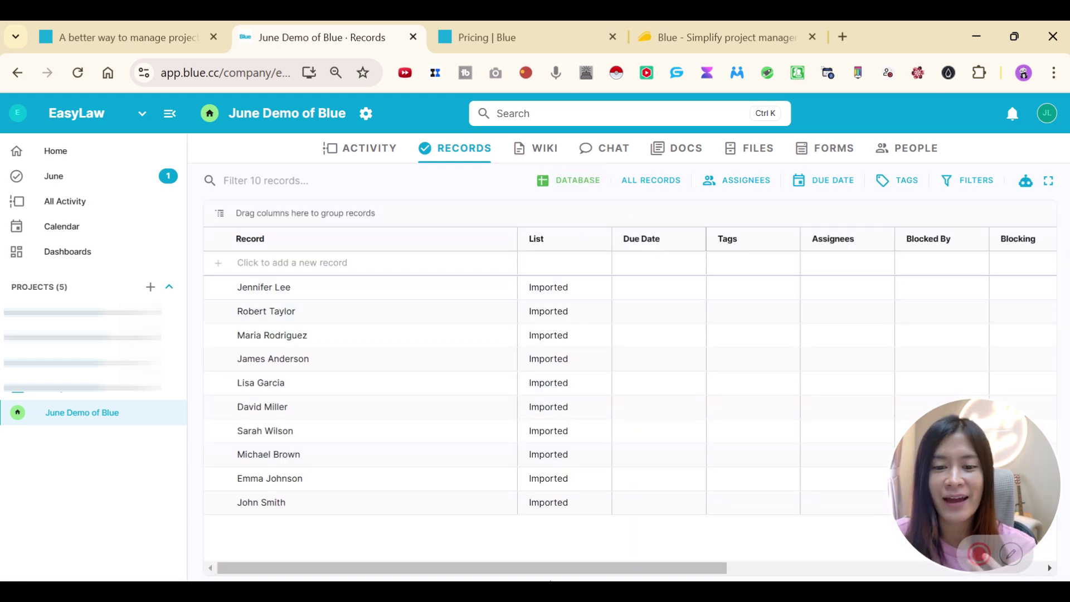
left_click_drag(549, 568, 911, 573)
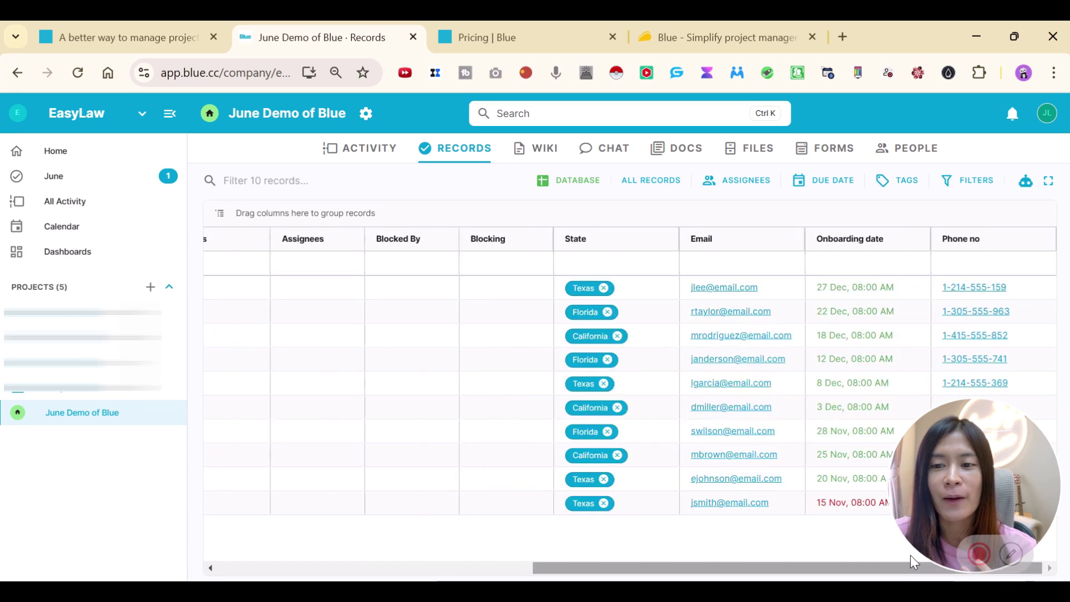
left_click(797, 567)
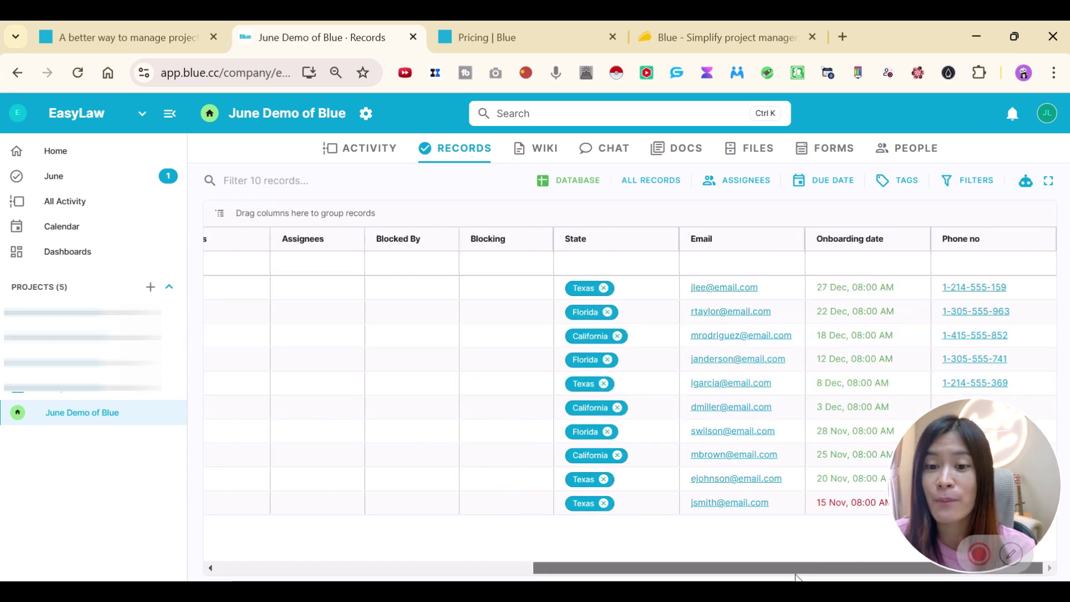
left_click_drag(796, 568, 411, 573)
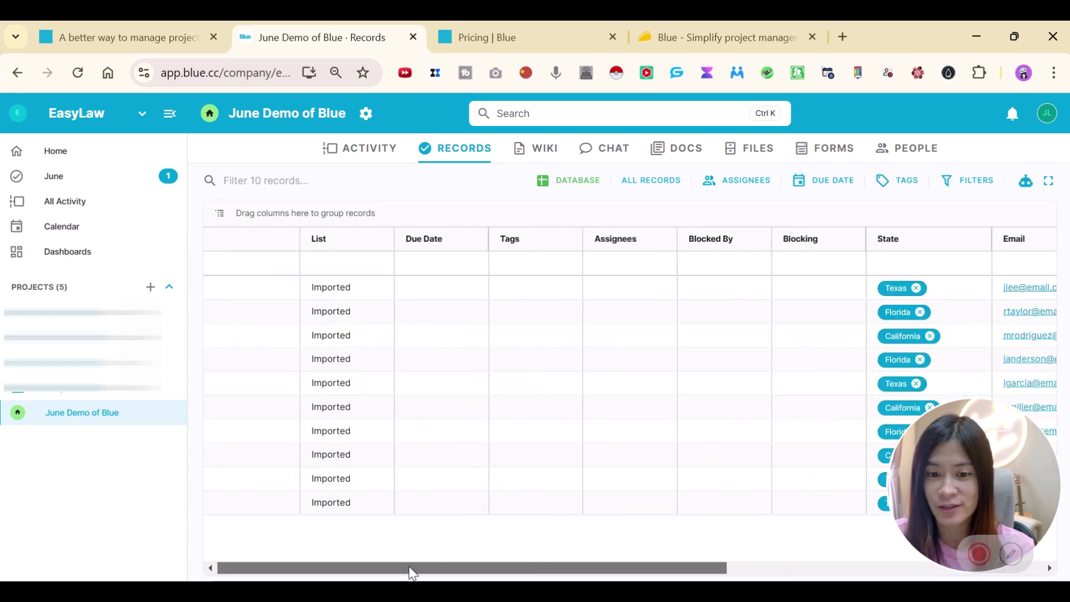
Switch the project's records from the Database view to the Board view
left_click(566, 181)
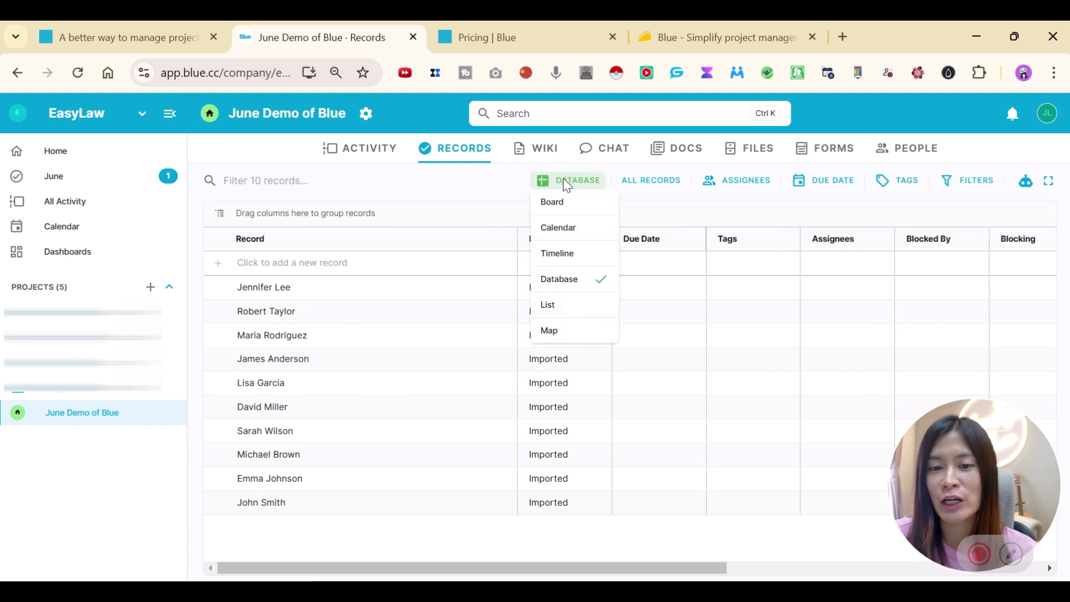
left_click(473, 205)
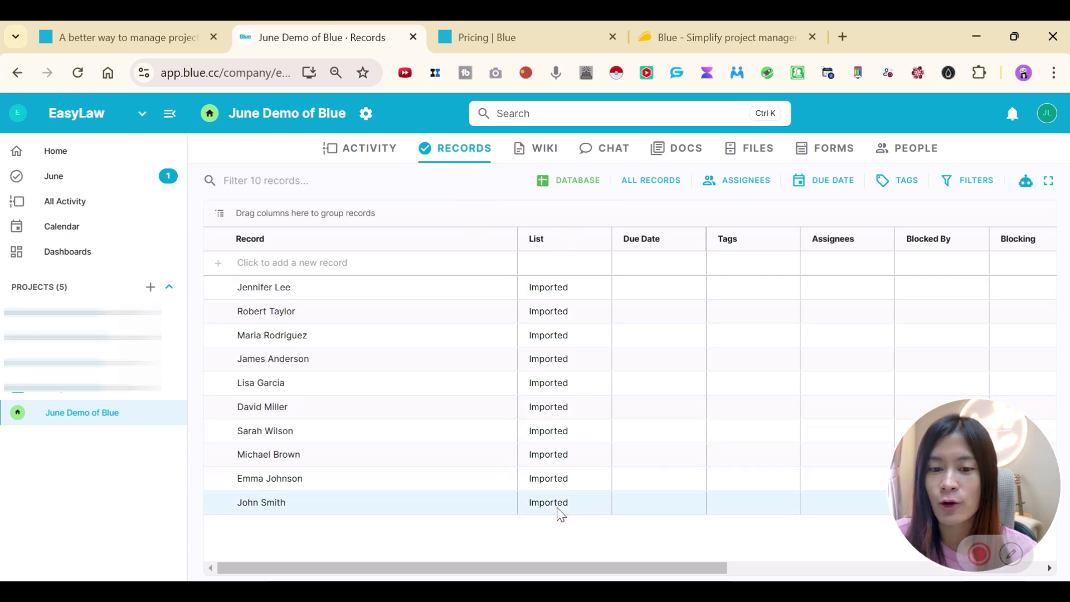
left_click(590, 179)
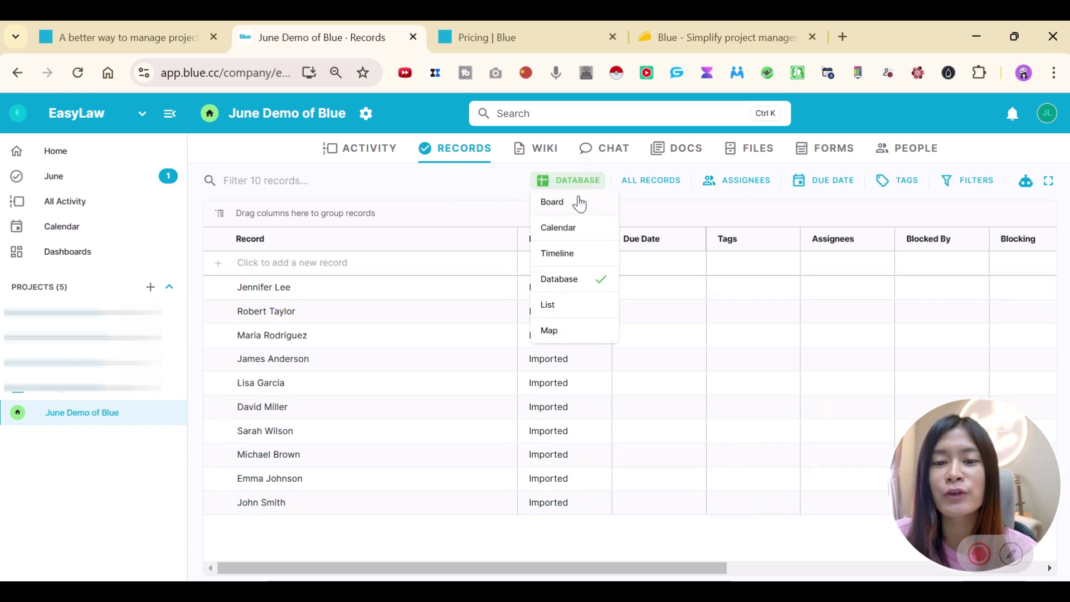
left_click(577, 201)
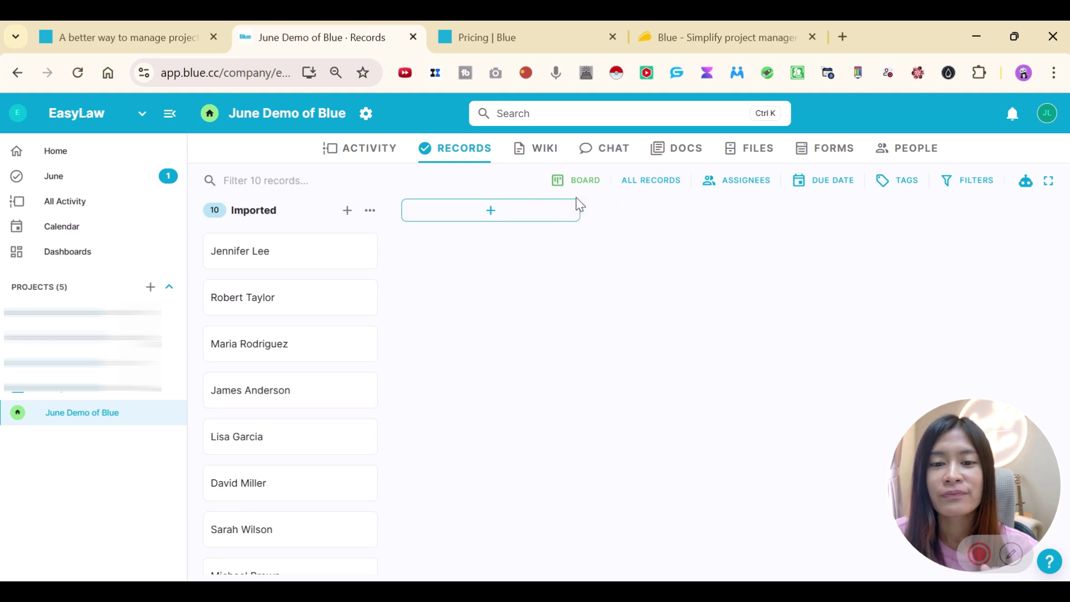
Add three lists named To do, Pending and Complete to the board after the Imported list
left_click(471, 217)
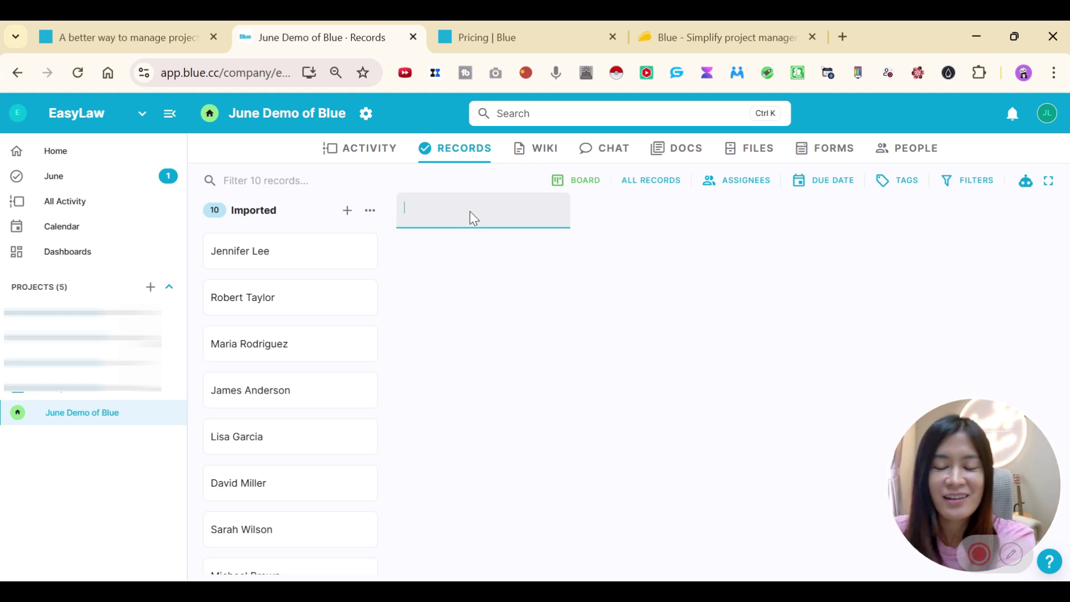
type("To do")
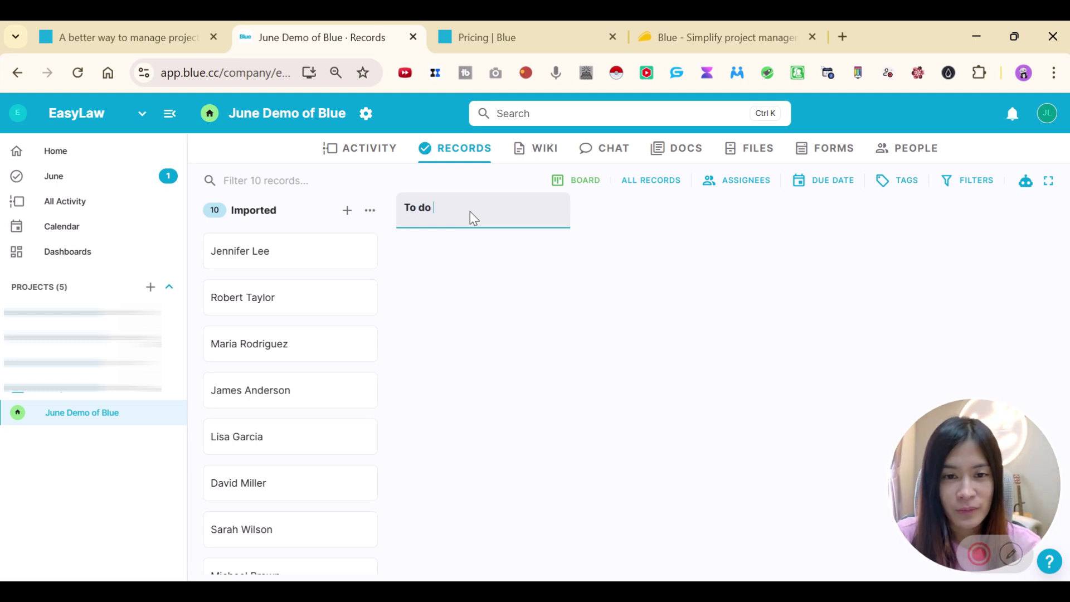
key("Return")
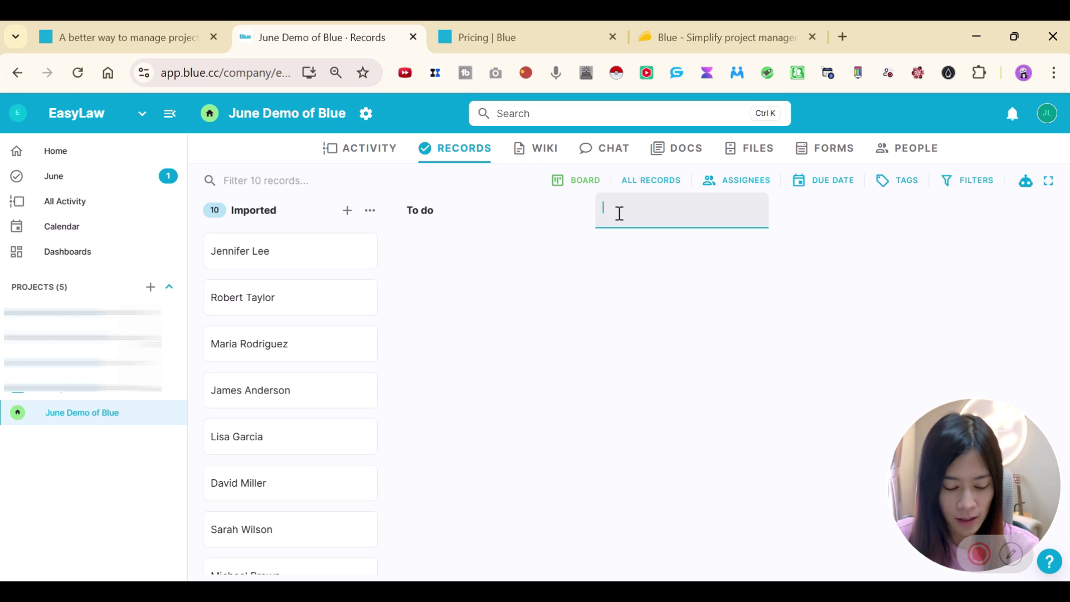
key("Return")
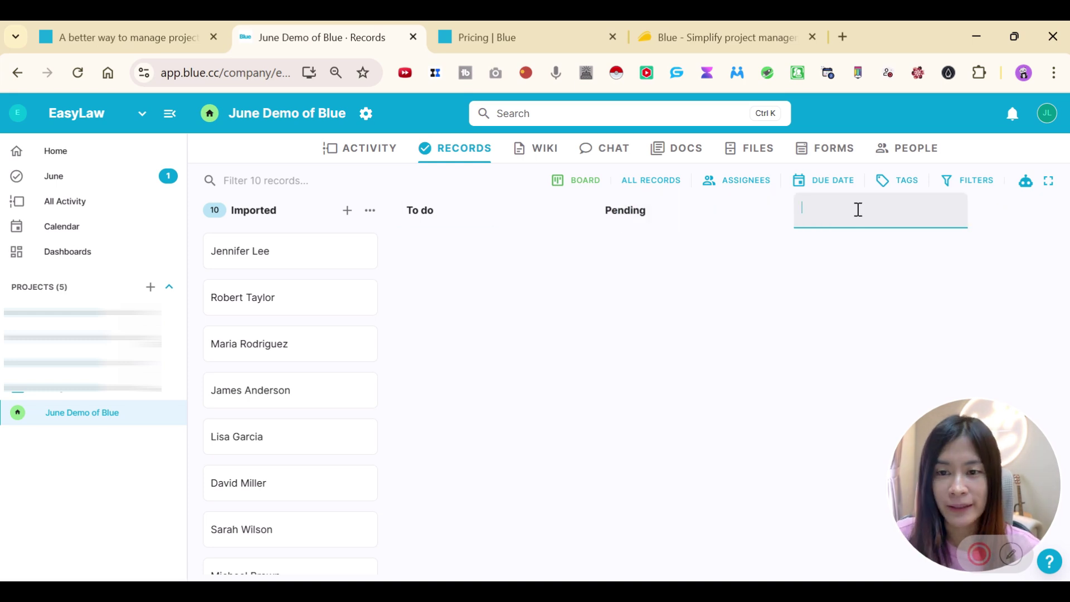
type("Complete")
key("Return")
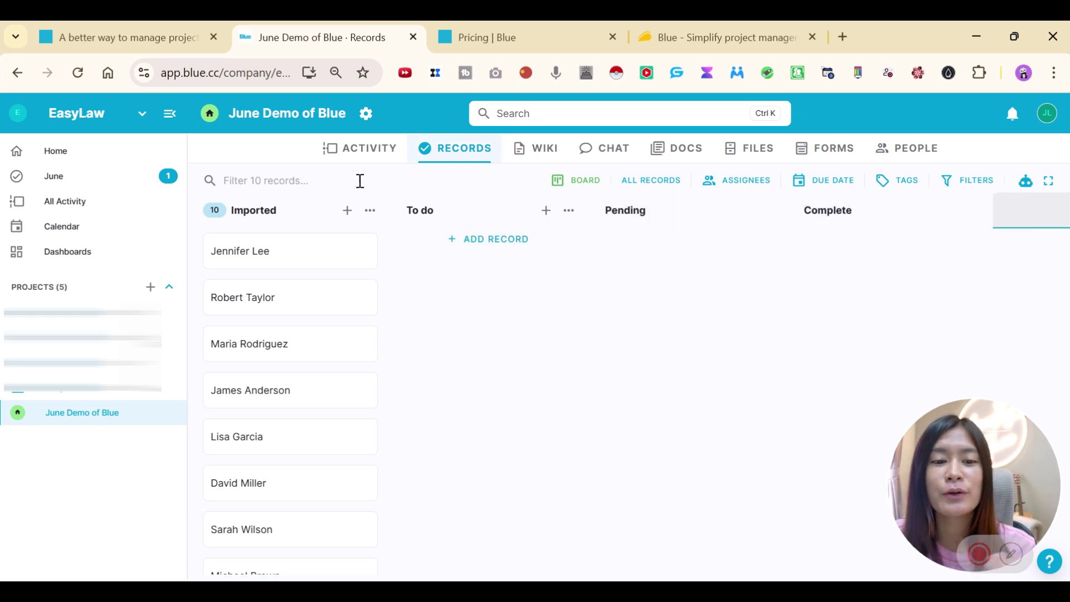
Move the first and third records of the Imported list to To do and the fourth record to Pending
left_click_drag(278, 256, 479, 248)
left_click_drag(301, 281, 678, 243)
mouse_move(246, 310)
left_mouse_down()
mouse_move(753, 282)
mouse_move(692, 201)
mouse_move(686, 243)
mouse_move(266, 313)
left_mouse_up()
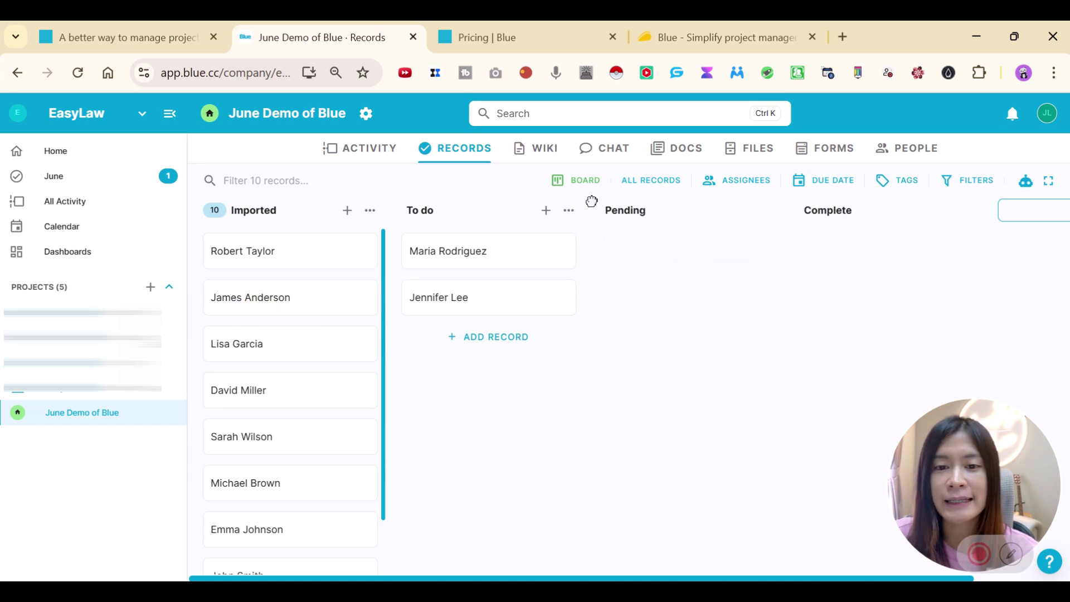
left_click_drag(795, 251, 457, 299)
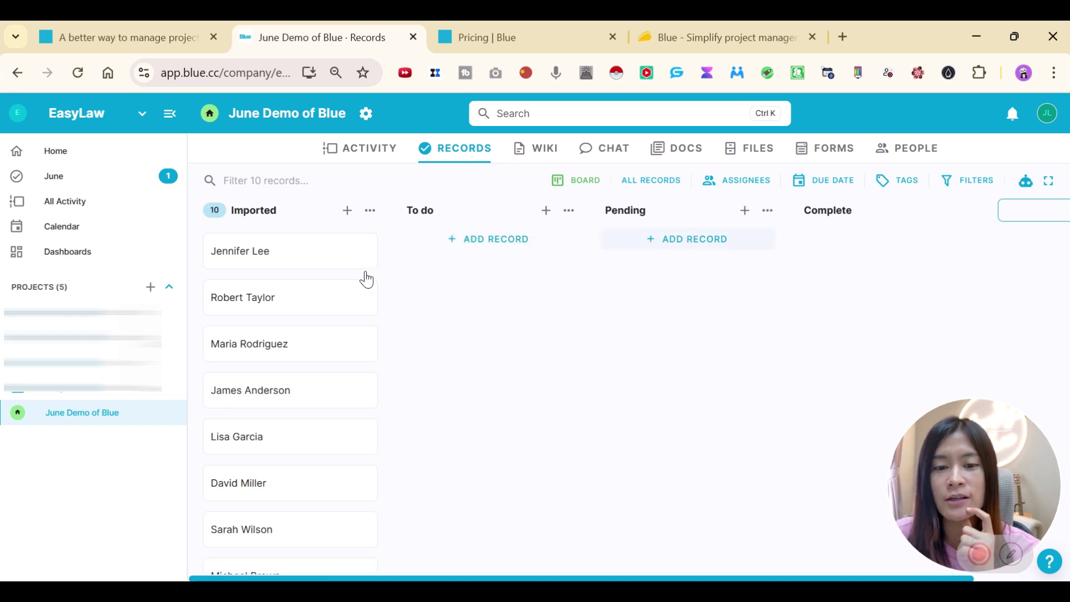
left_click_drag(549, 274, 705, 234)
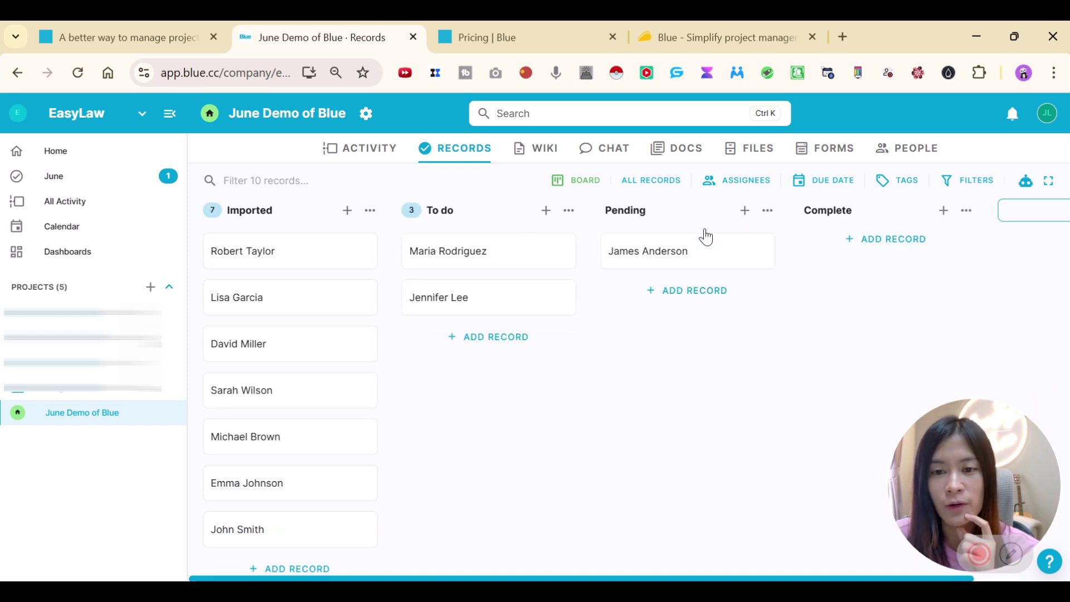
Switch the records to the Database view and review their list assignments and custom field columns
left_click(579, 181)
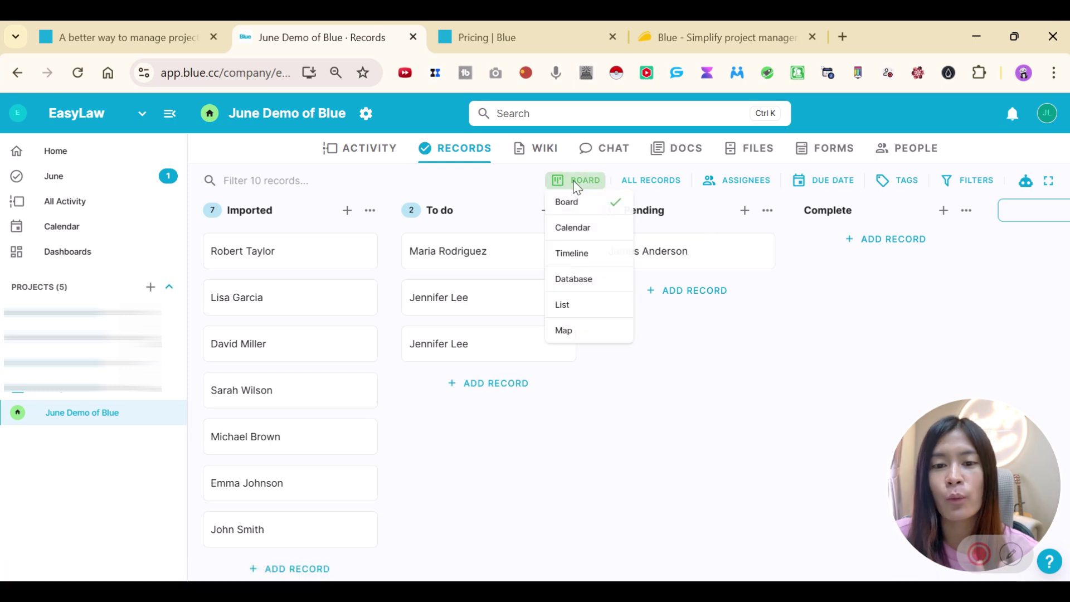
left_click(581, 285)
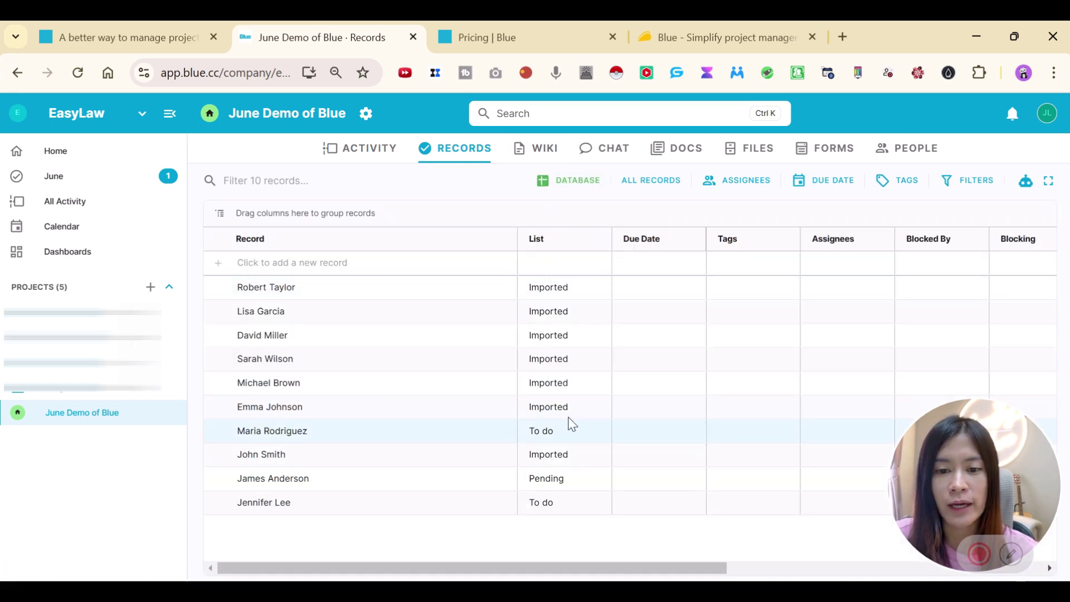
left_click_drag(544, 567, 902, 560)
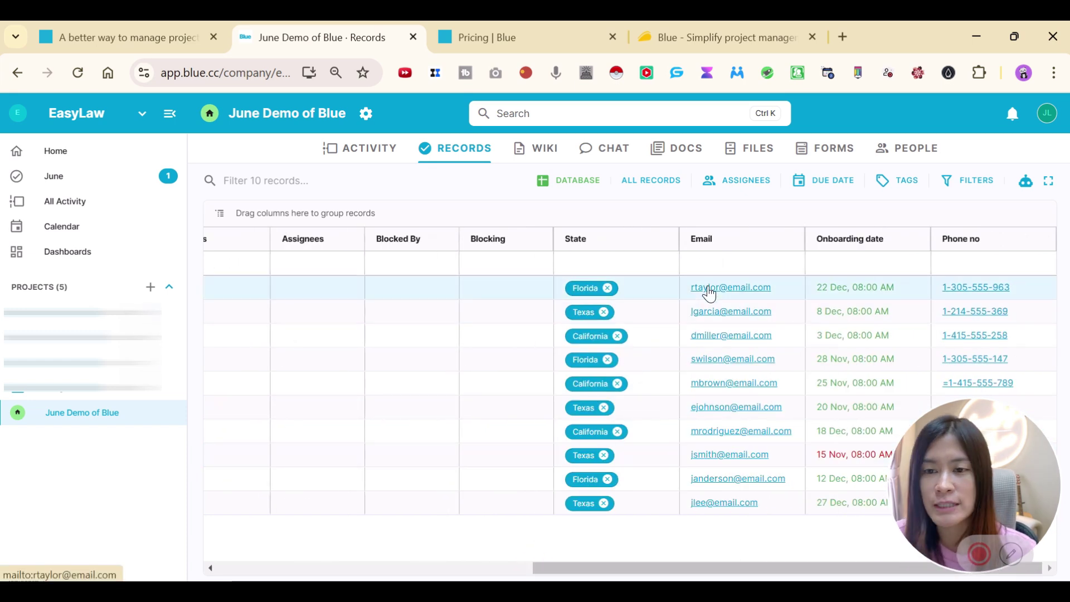
Examine the project's CSV import and export options, and close them without choosing one
left_click(365, 117)
mouse_move(396, 315)
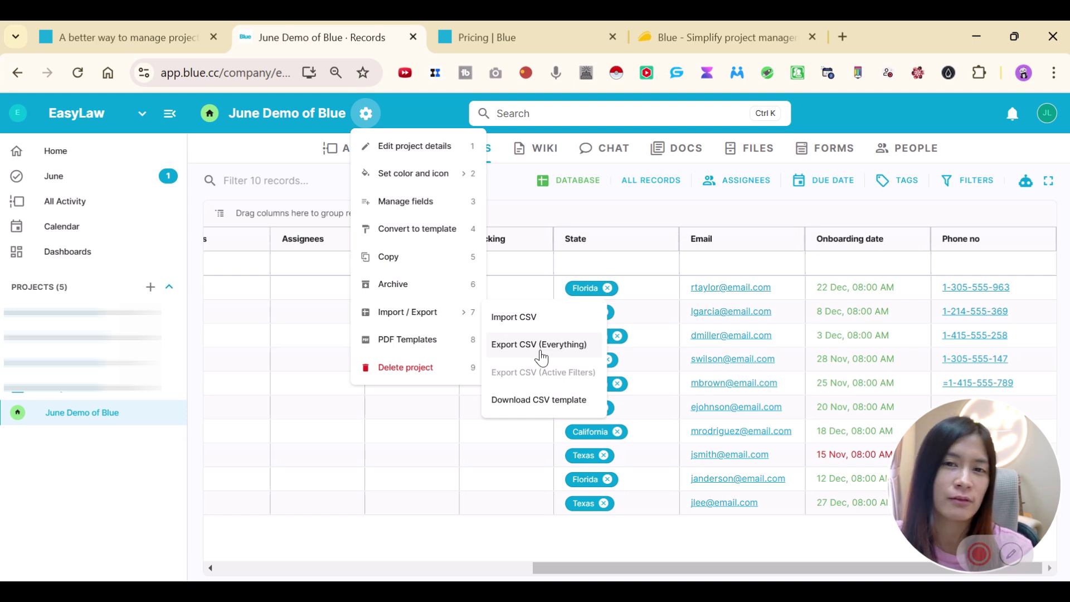
left_click(826, 217)
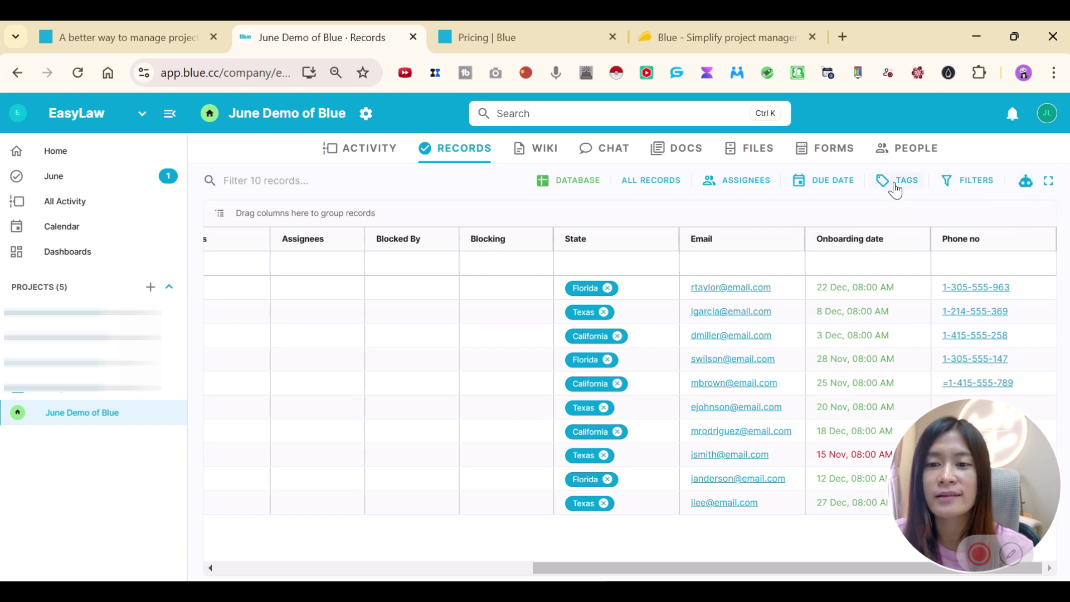
Filter the records with the condition State is California and delete the empty second filter condition
left_click(950, 188)
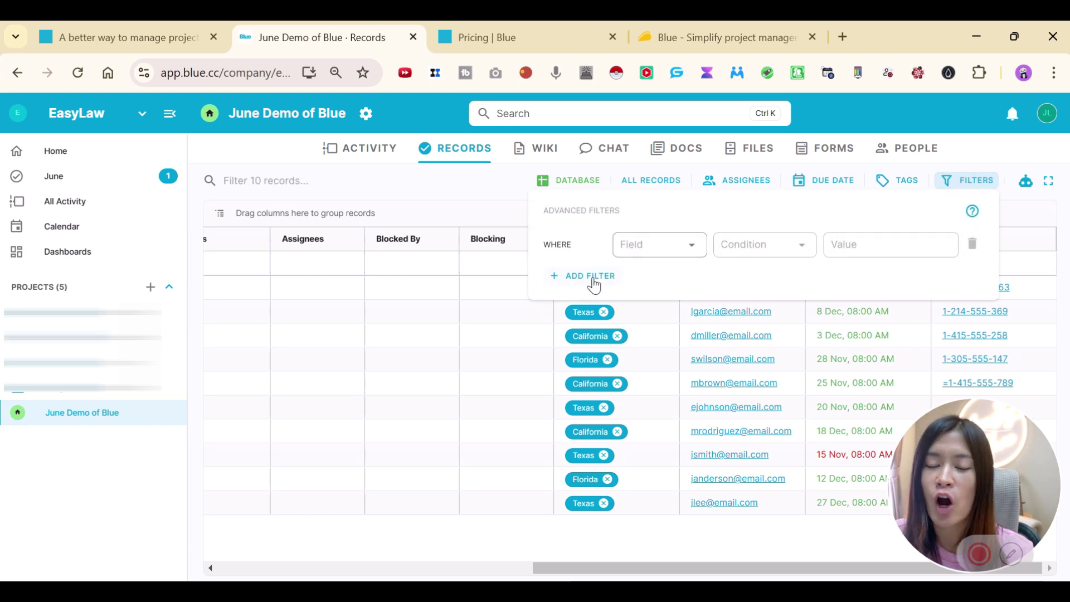
left_click(593, 277)
left_click(657, 248)
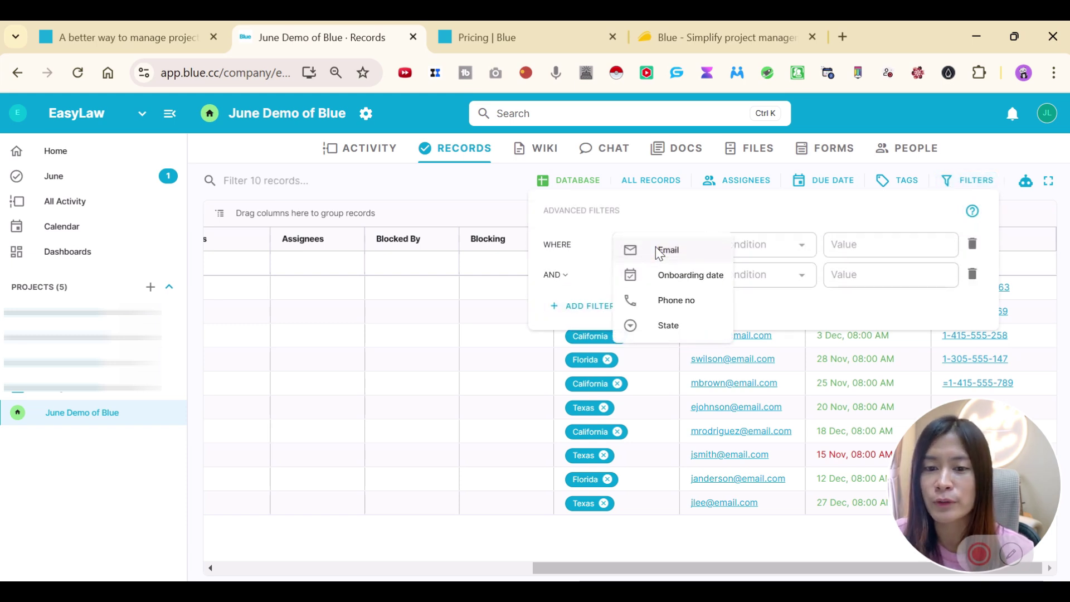
left_click(666, 328)
left_click(758, 247)
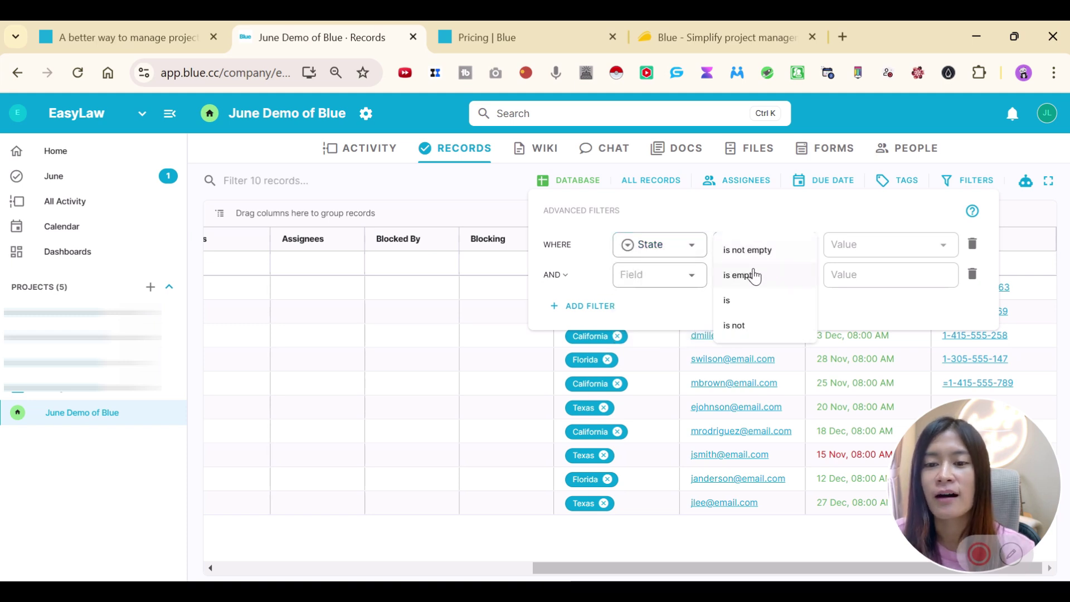
left_click(744, 310)
left_click(869, 247)
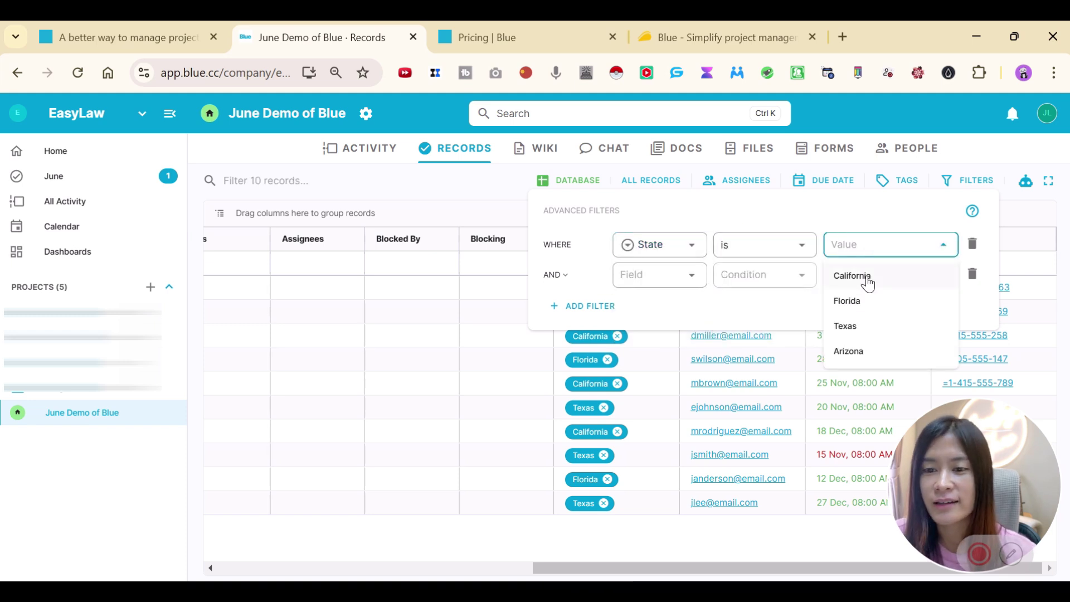
left_click(871, 277)
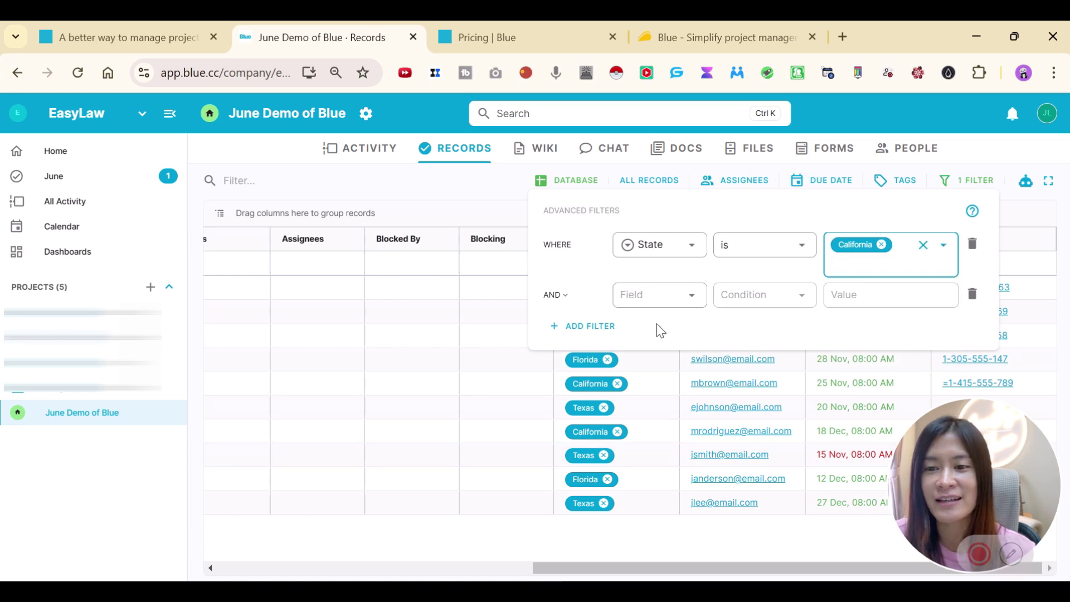
left_click(423, 417)
left_click(975, 184)
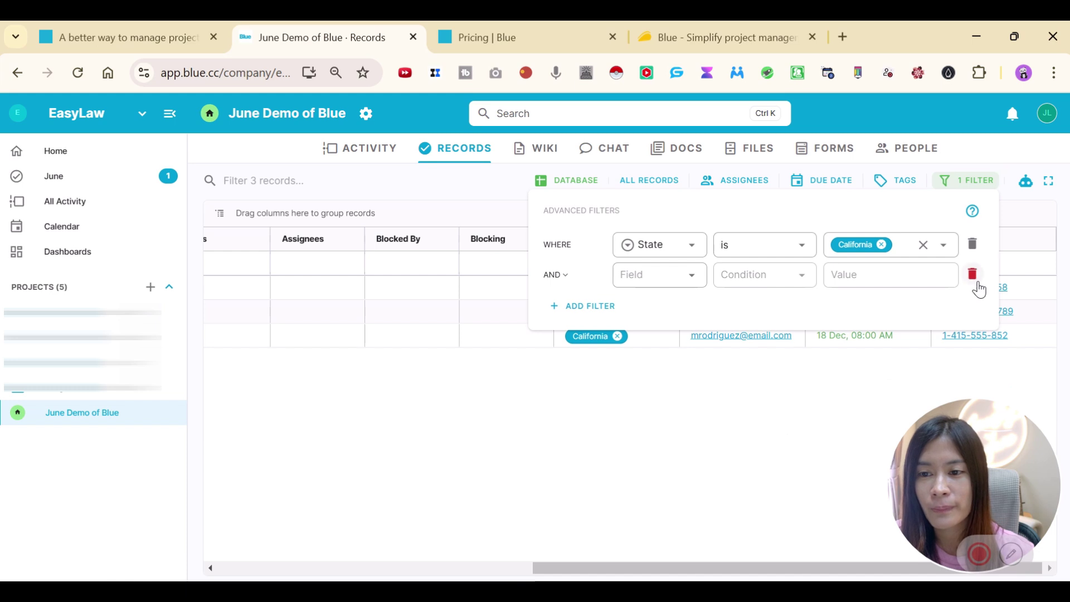
left_click(972, 273)
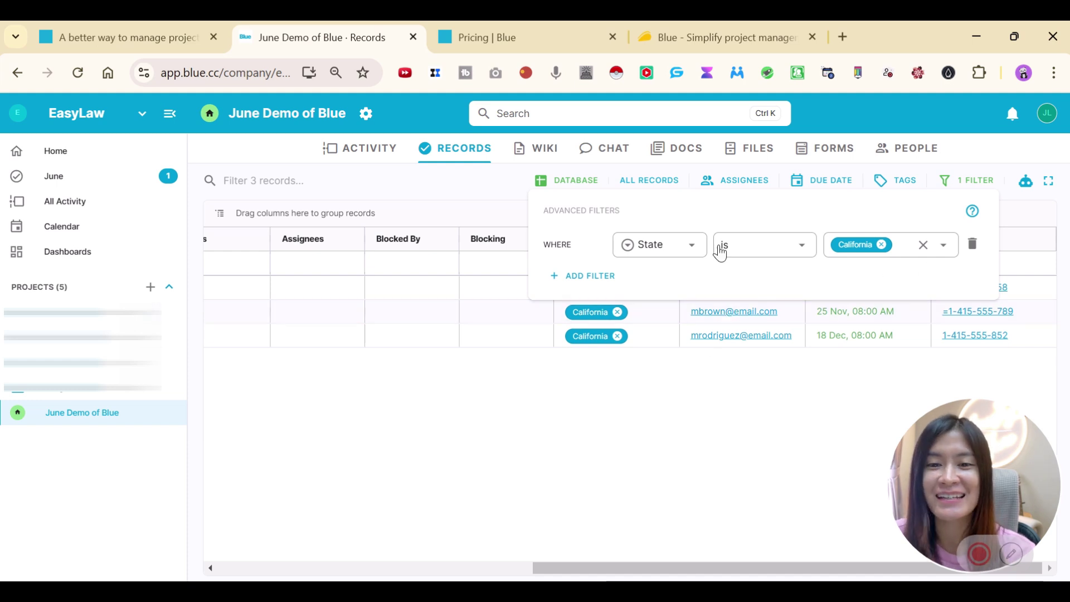
Switch the records to the Board view and delete the State filter condition
left_click(569, 188)
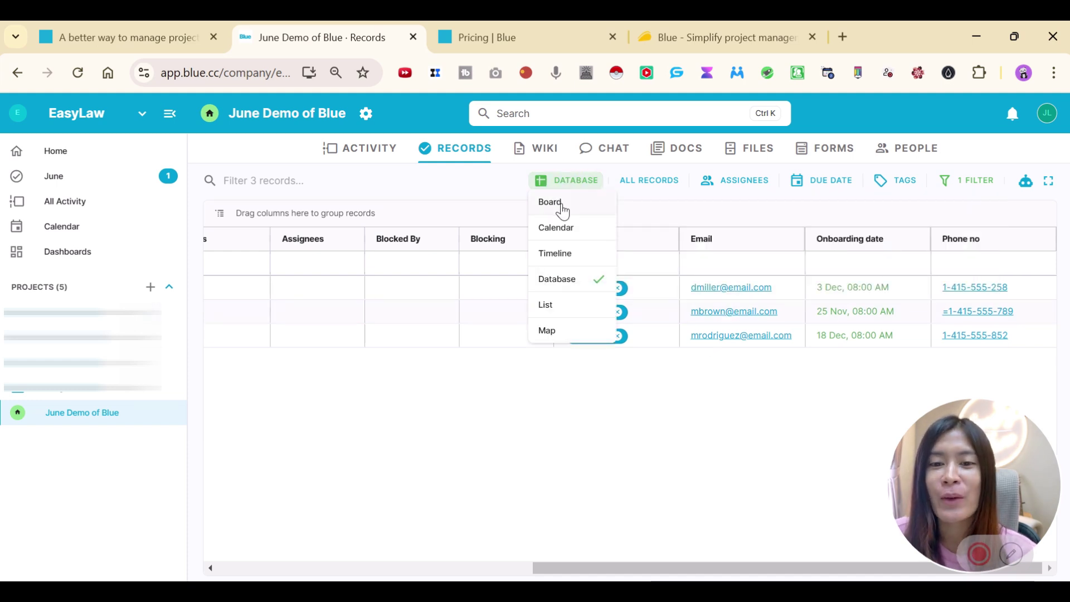
left_click(561, 203)
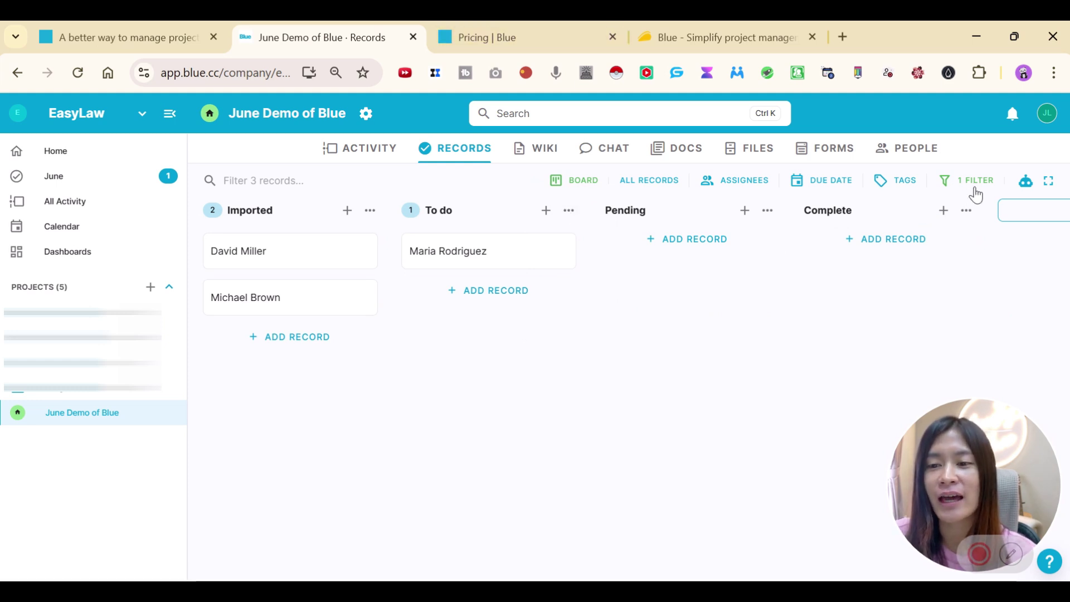
left_click(1025, 181)
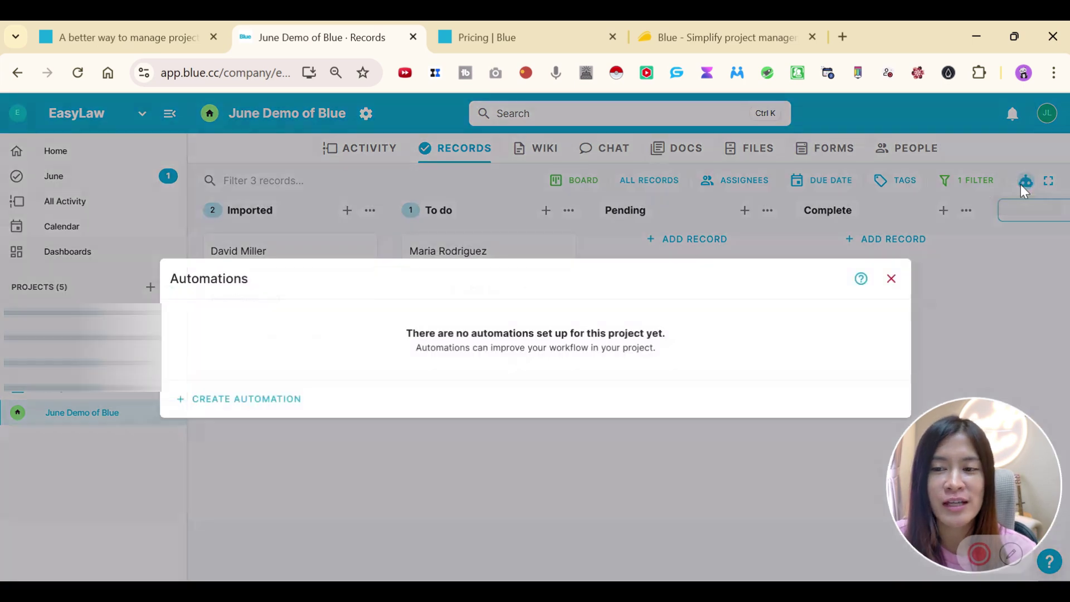
left_click(893, 279)
left_click(970, 180)
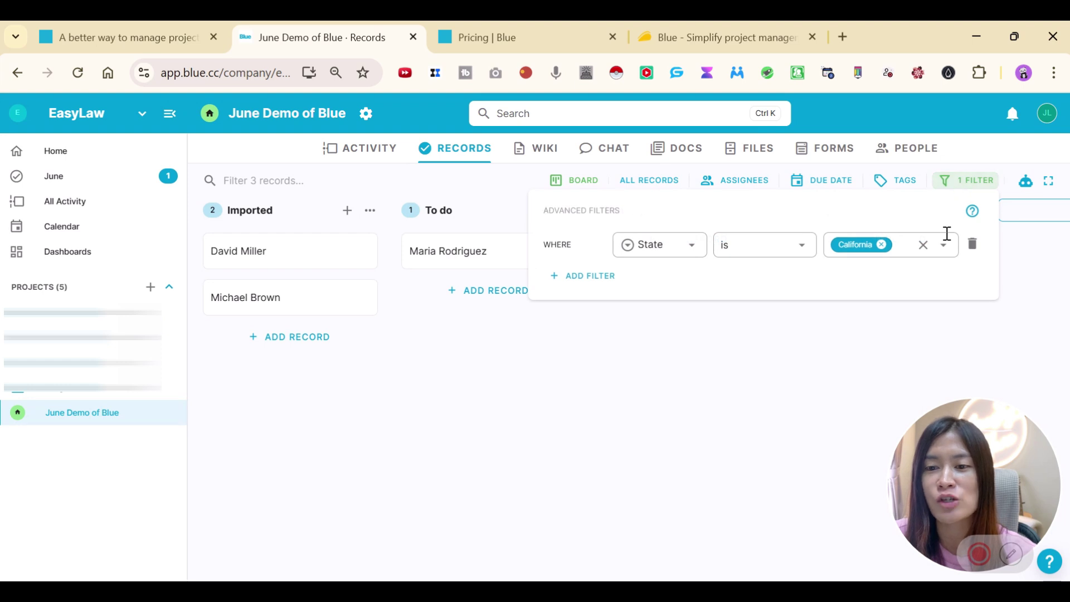
left_click(972, 244)
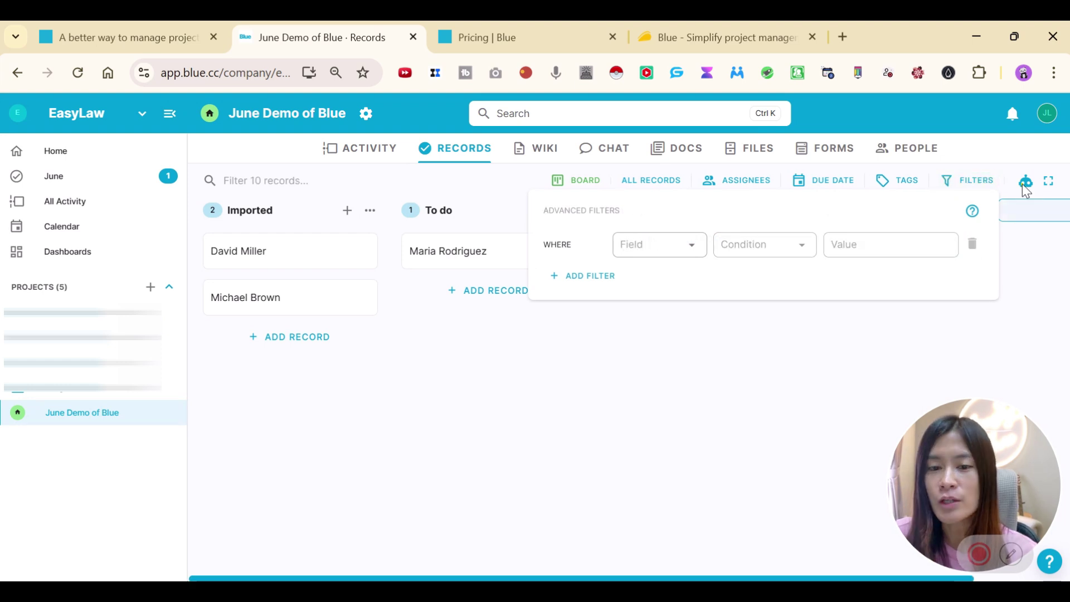
Start a new automation for the project with "Someone is assigned" as its trigger
left_click(1025, 182)
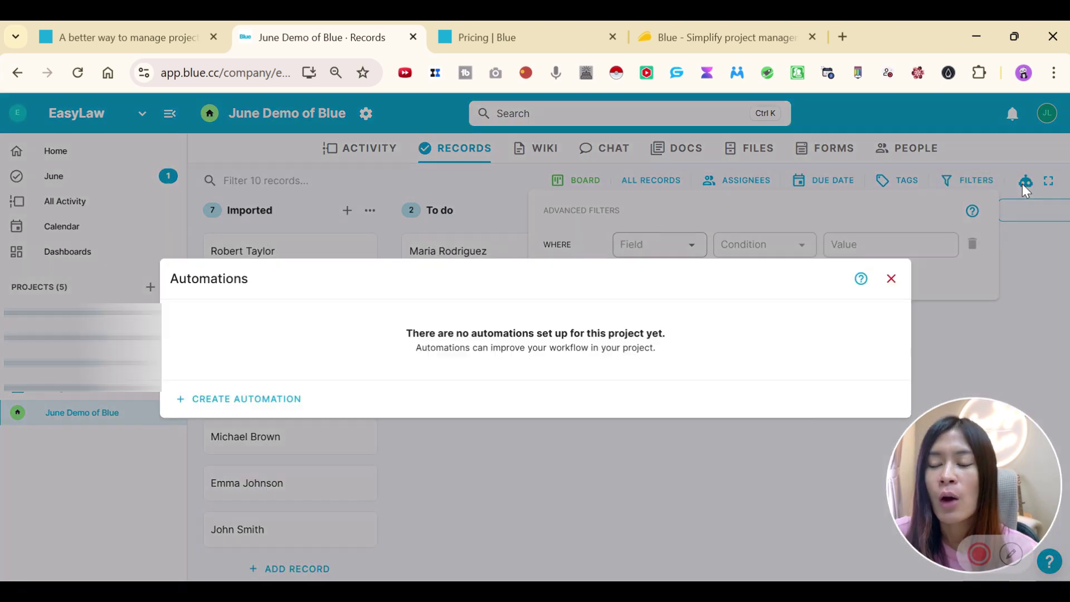
left_click(260, 408)
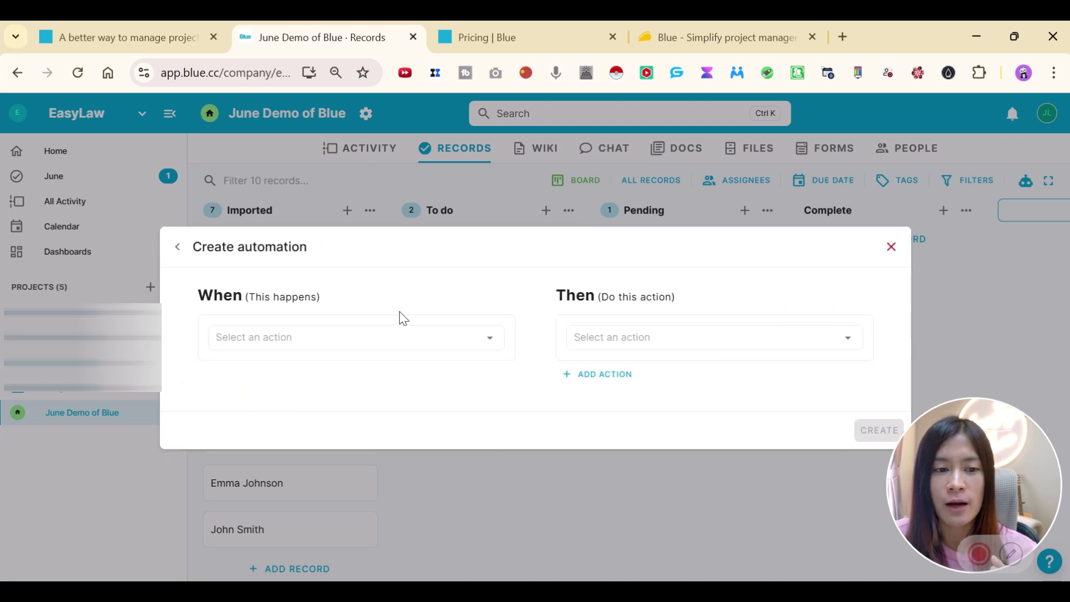
left_click(364, 347)
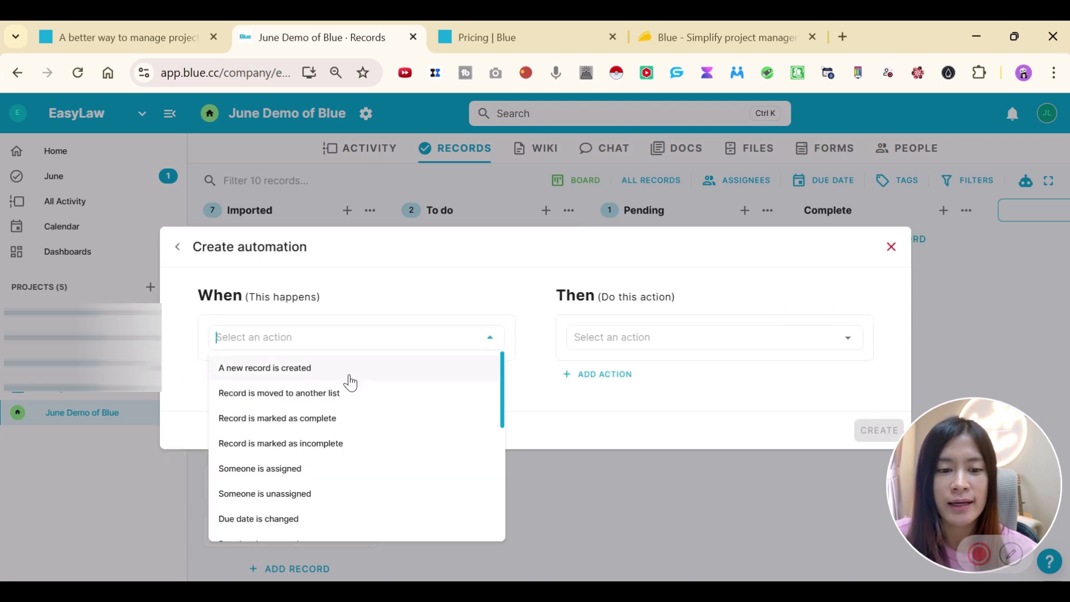
left_click(322, 475)
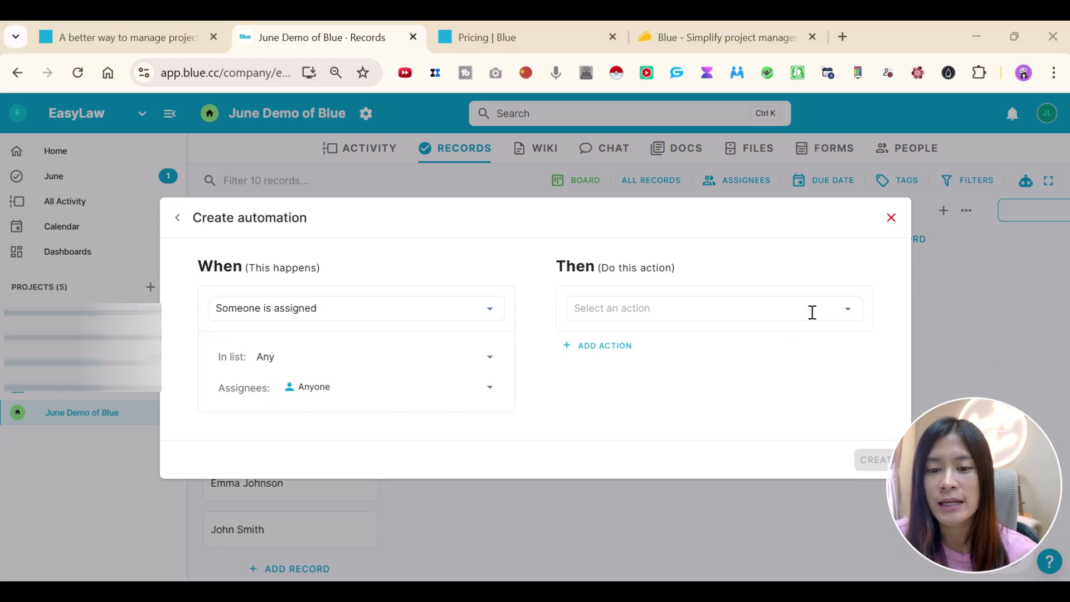
Set the automation's resulting action to "Send email"
left_click(816, 309)
scroll(718, 462, "down", 2)
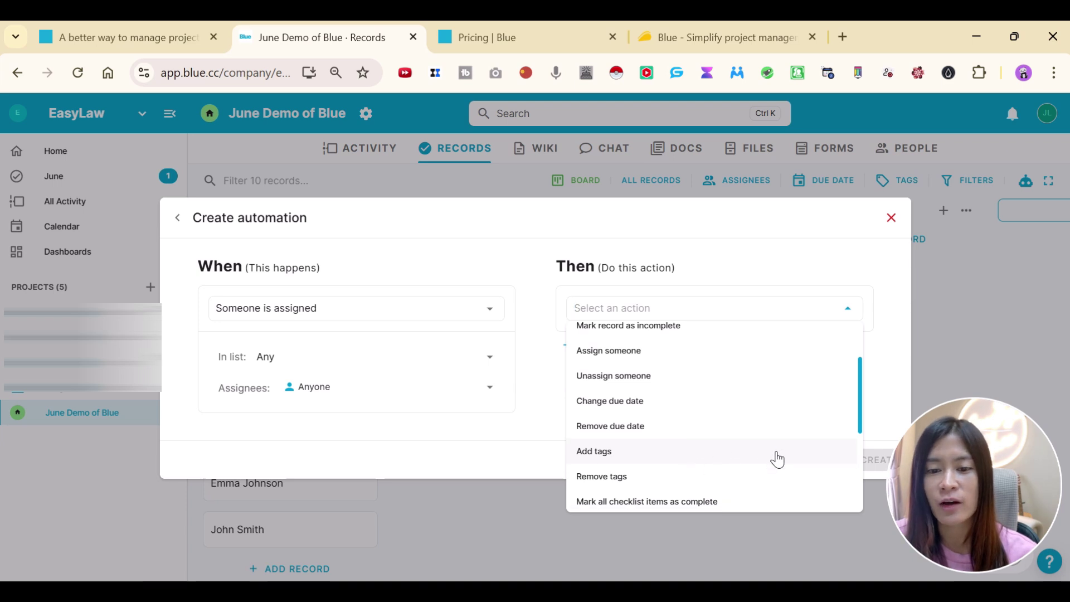
scroll(775, 490, "down", 3)
left_click(696, 419)
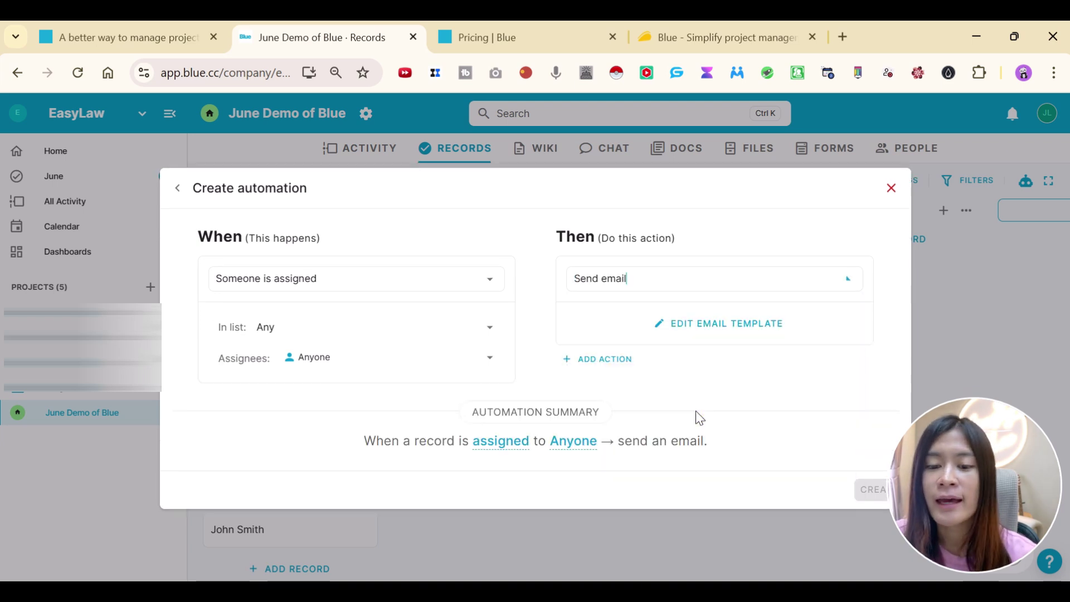
Open the automation's email template for editing and insert an Email field reference in the message body
left_click(706, 321)
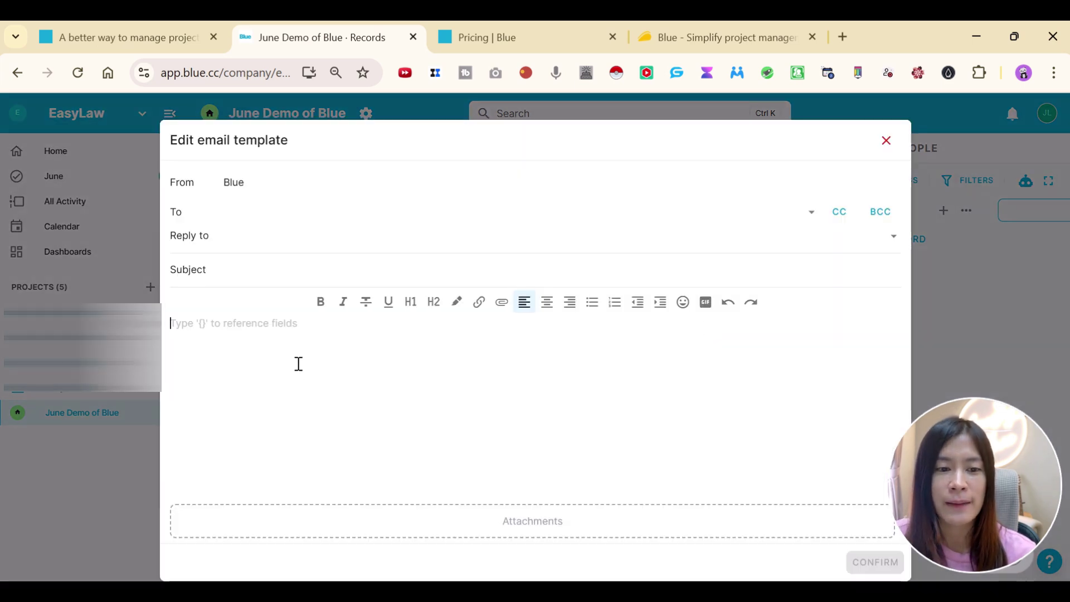
type("{")
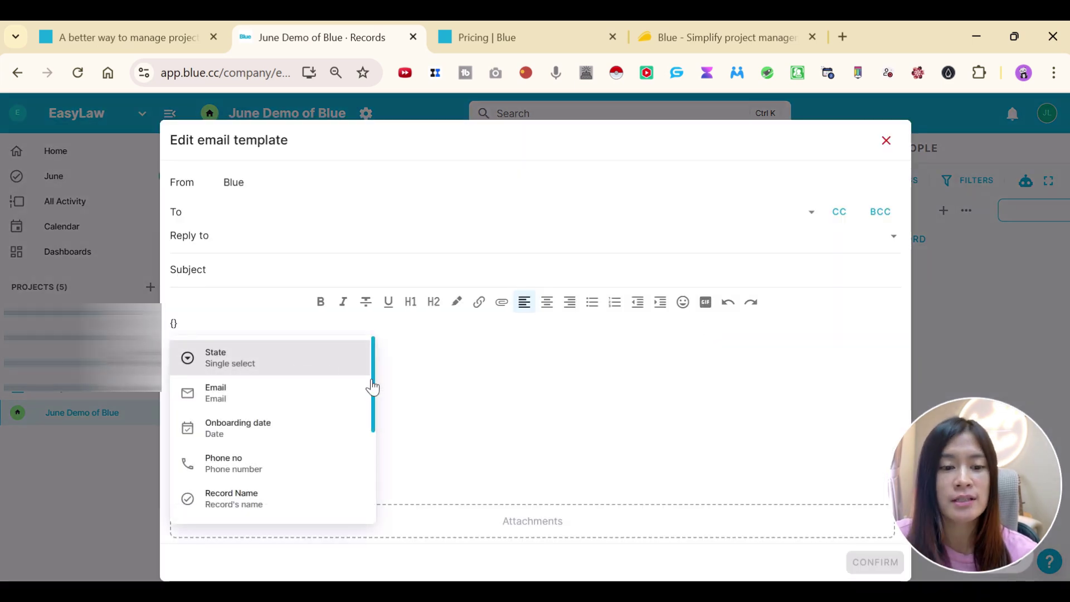
left_click(188, 324)
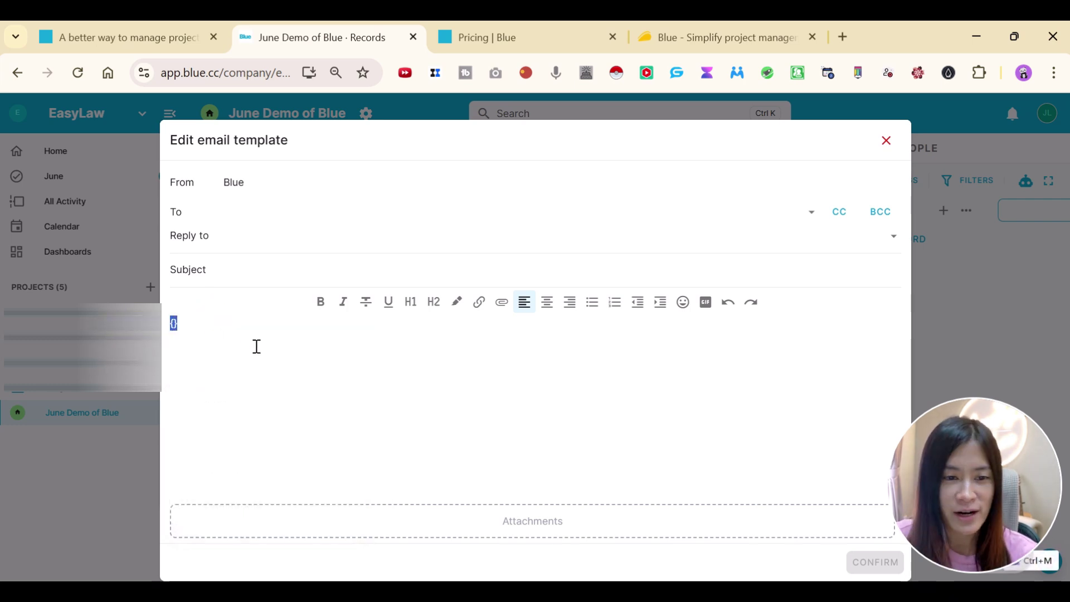
key("Left")
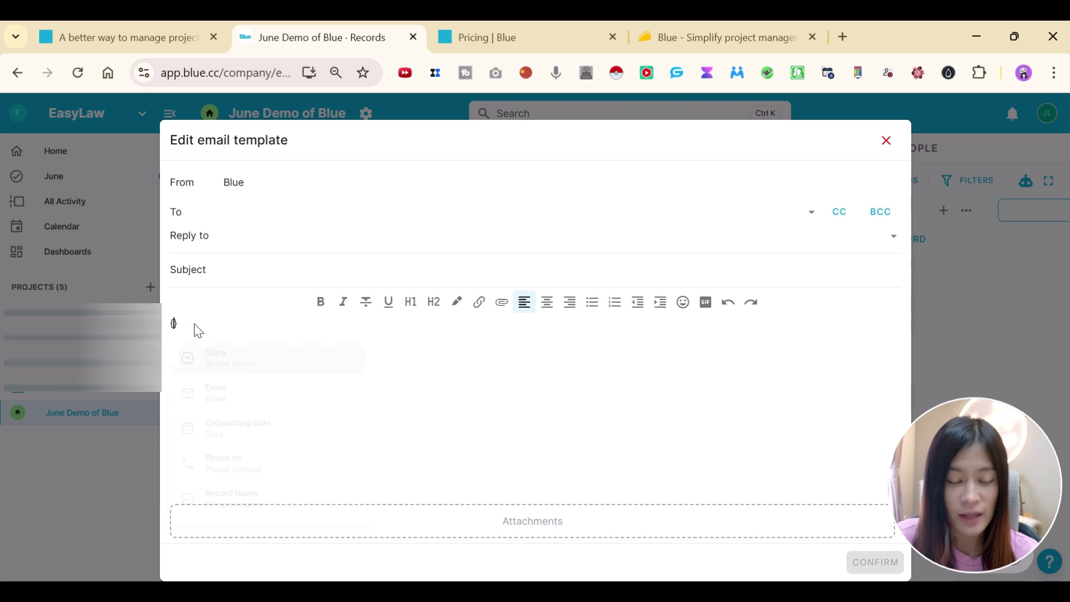
left_click(225, 395)
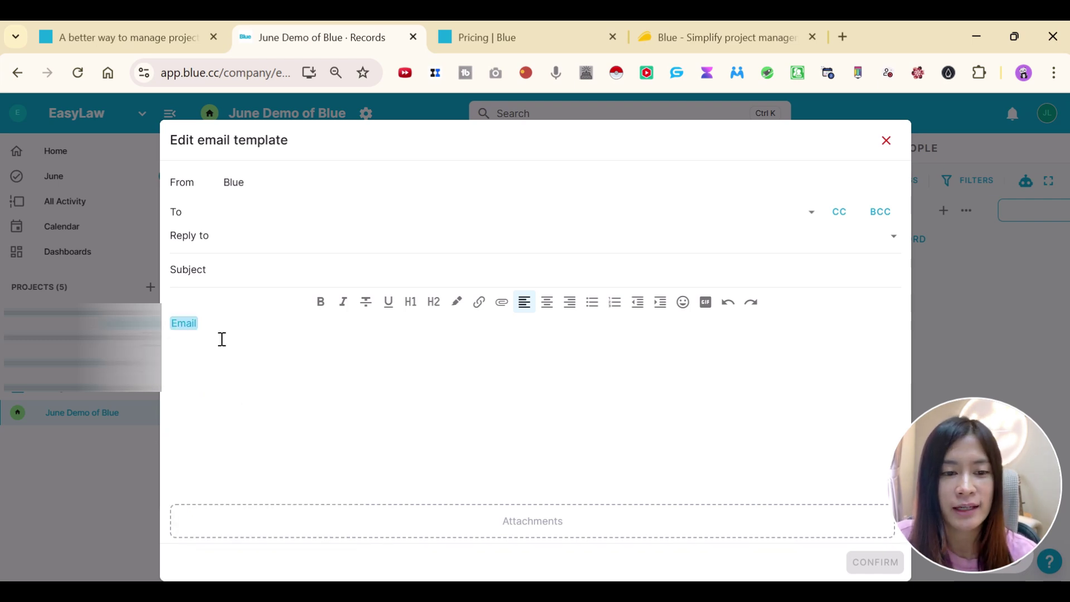
Replace the Email reference in the message body with a Record Name field reference
key("BackSpace")
key("BackSpace")
type("{")
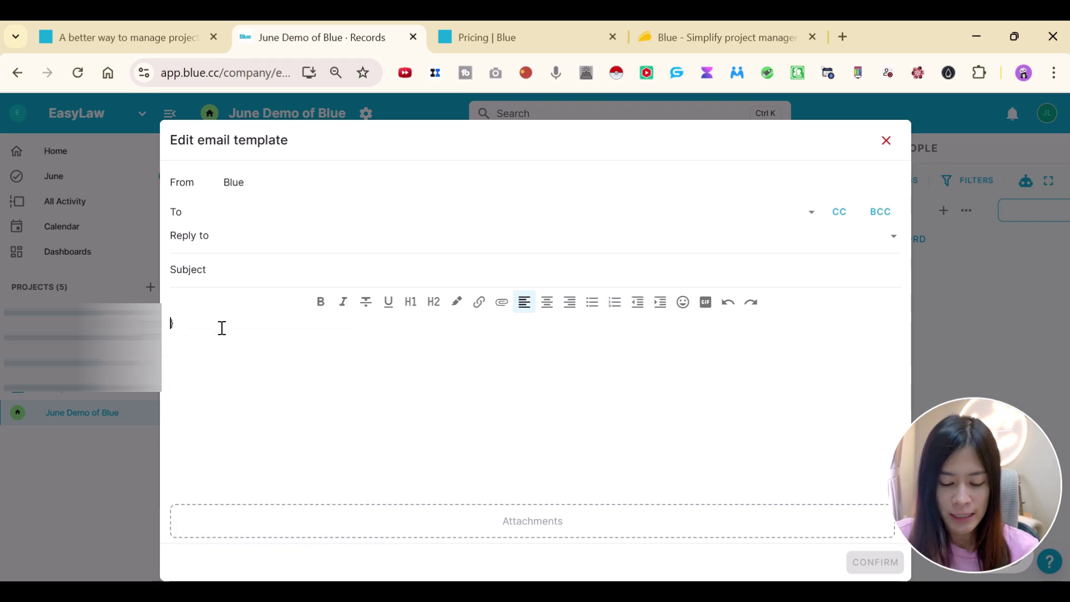
type("{")
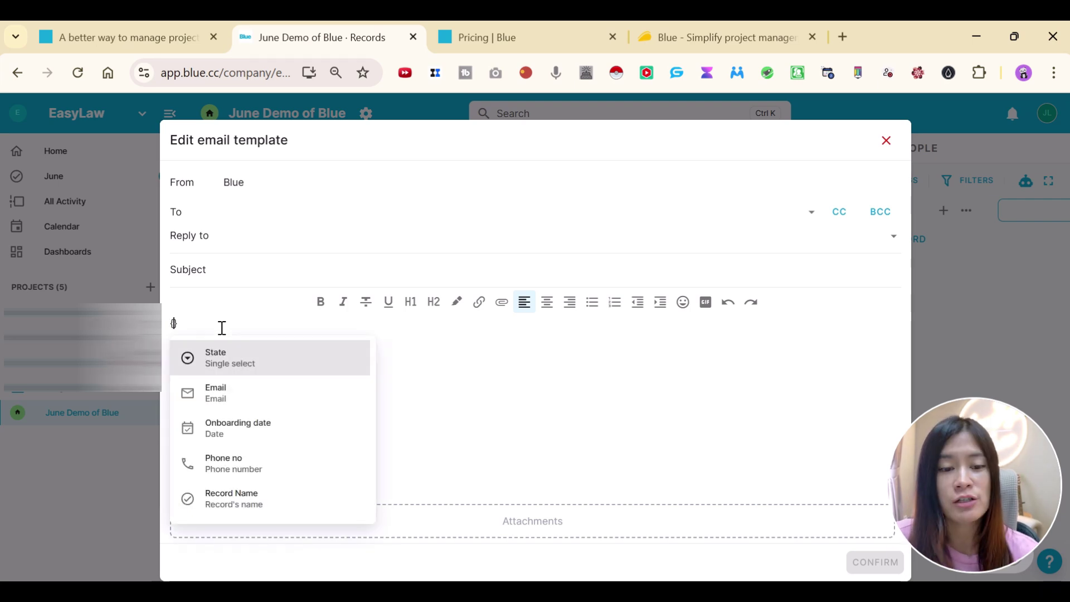
left_click(228, 499)
Examine which recipients the email template offers for Reply to and To
left_click(301, 226)
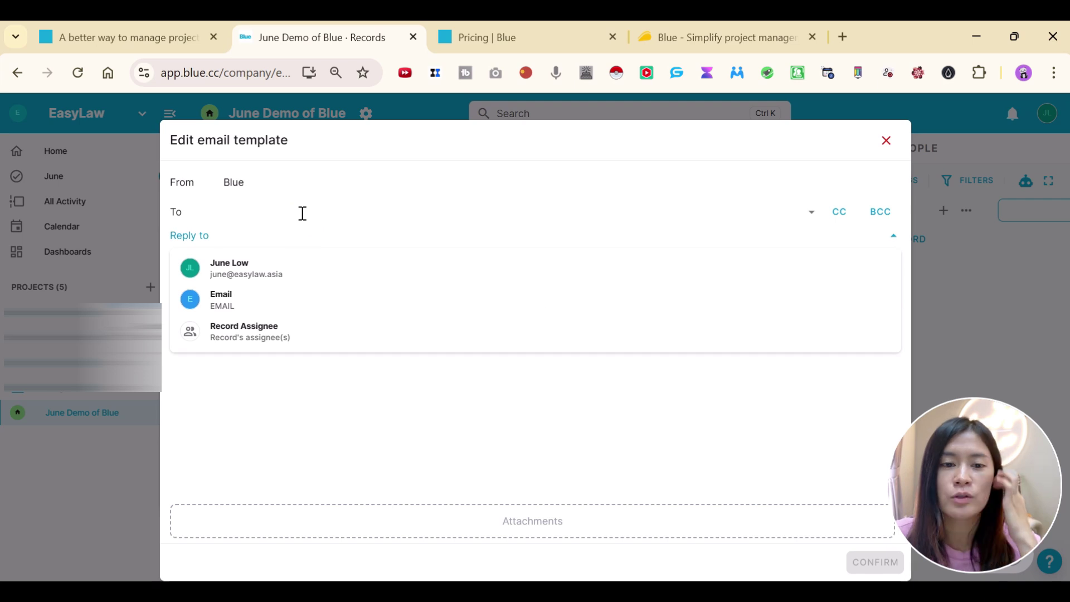
left_click(292, 218)
left_click(305, 440)
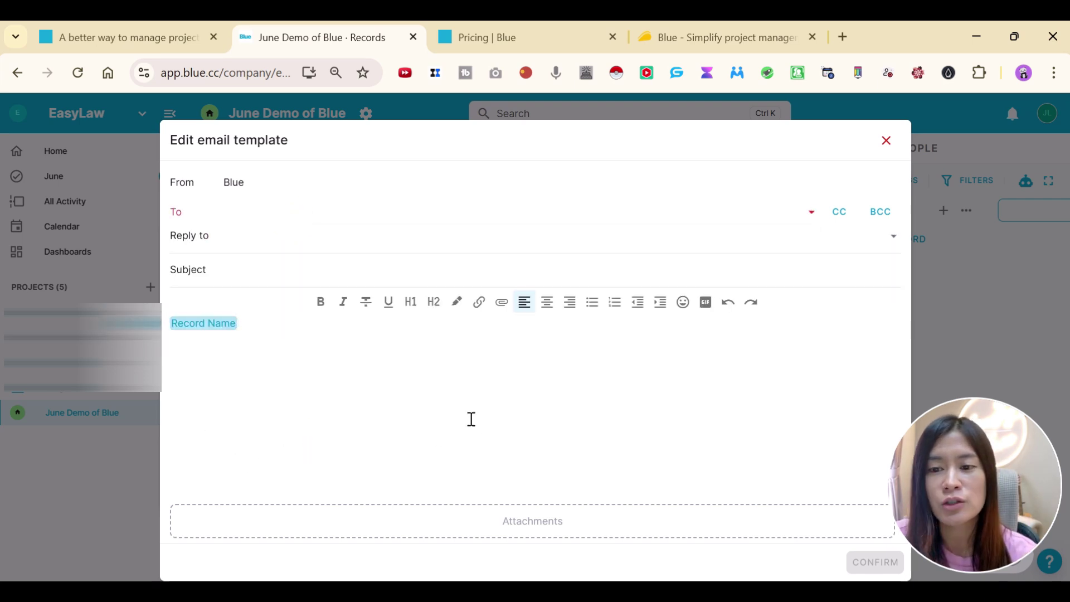
Insert a Record Name field reference in the email subject, and close the template and automation without saving
left_click(287, 270)
type("{}")
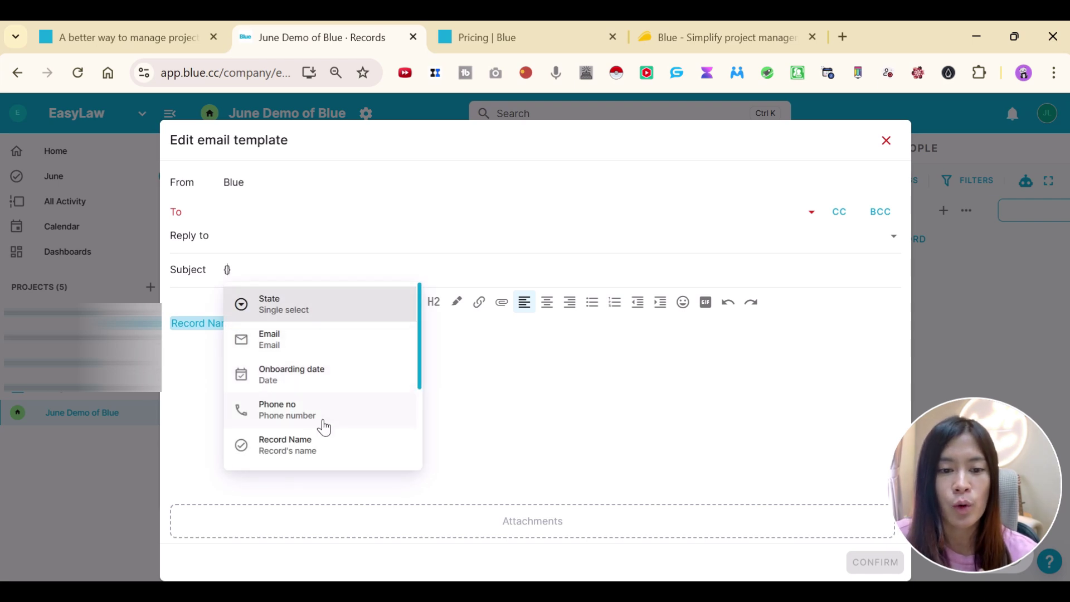
left_click(309, 450)
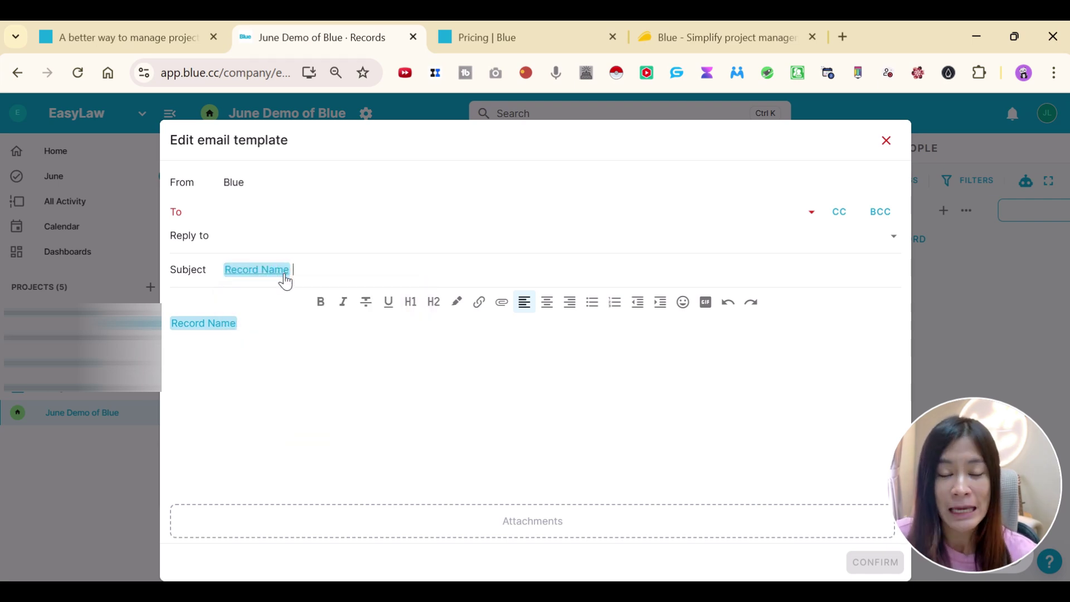
left_click(886, 140)
left_click(891, 188)
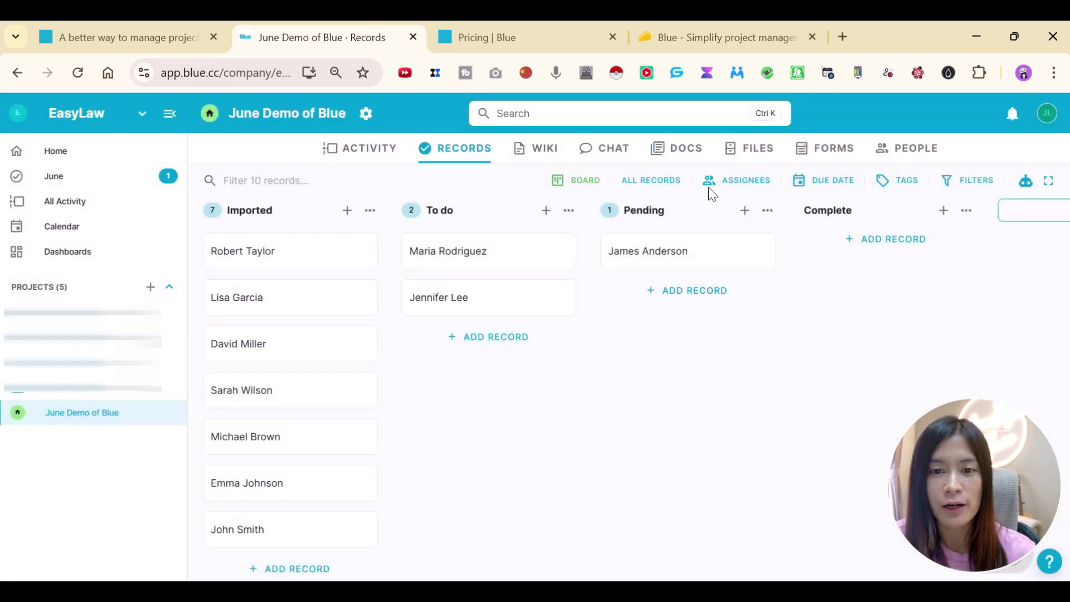
Look at the available record views and the Wiki page, and return to the records of June Demo of Blue
left_click(587, 181)
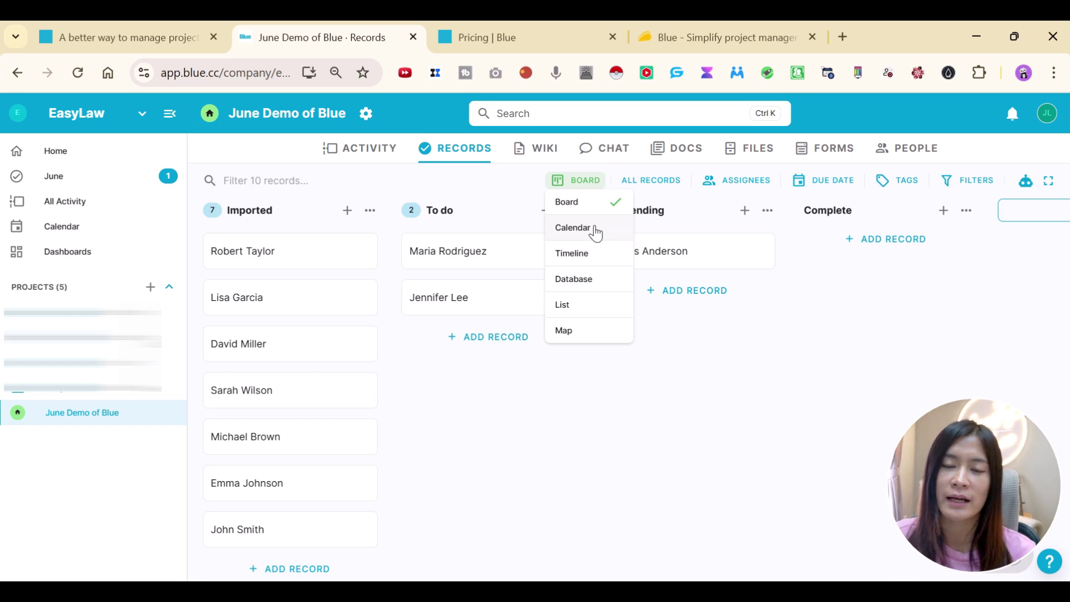
left_click(540, 155)
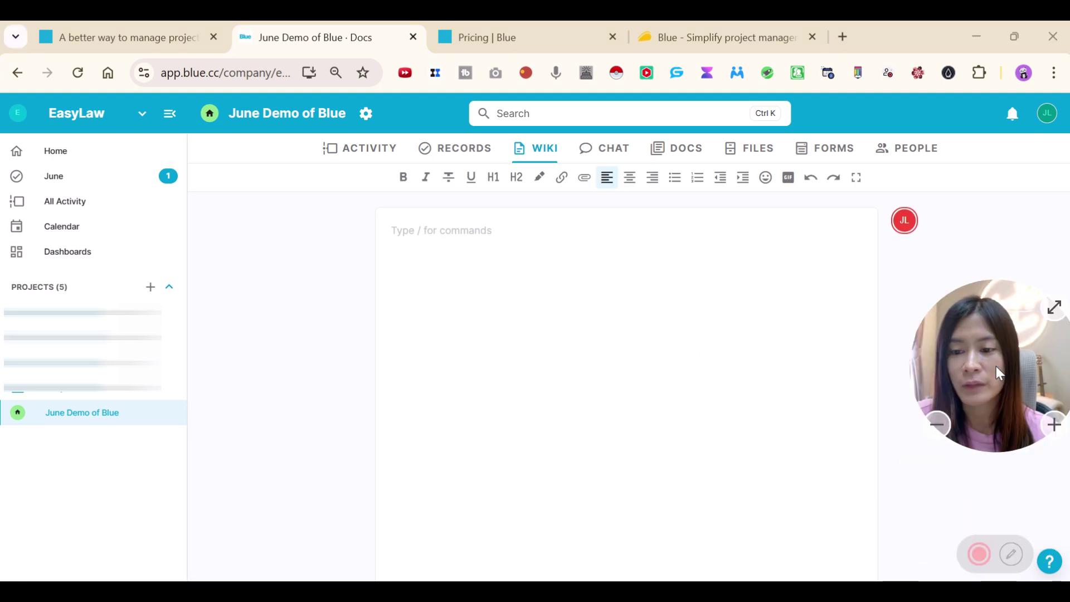
left_click(423, 251)
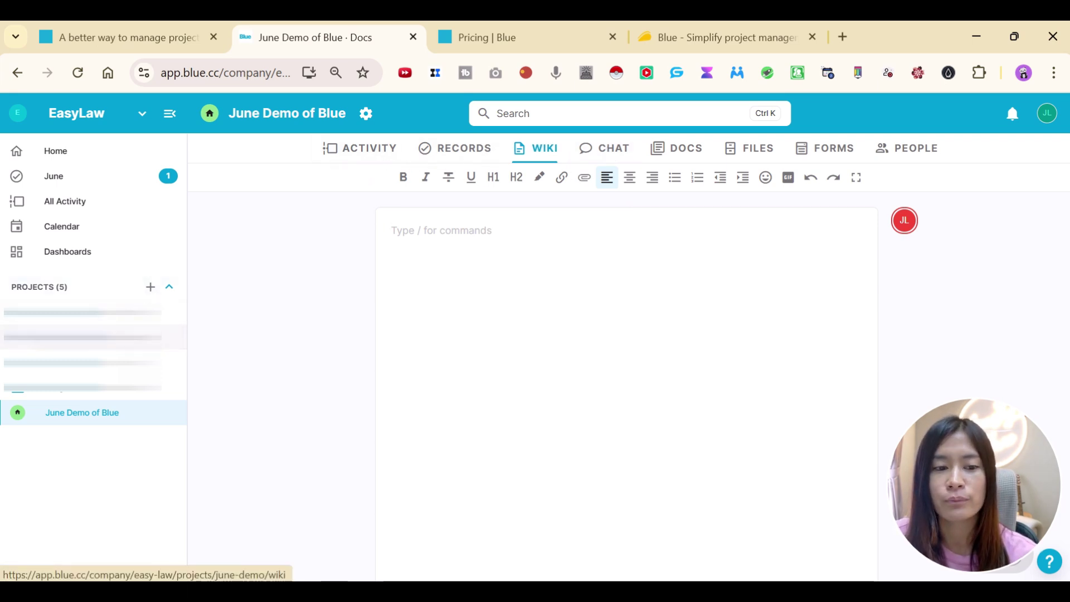
left_click(107, 413)
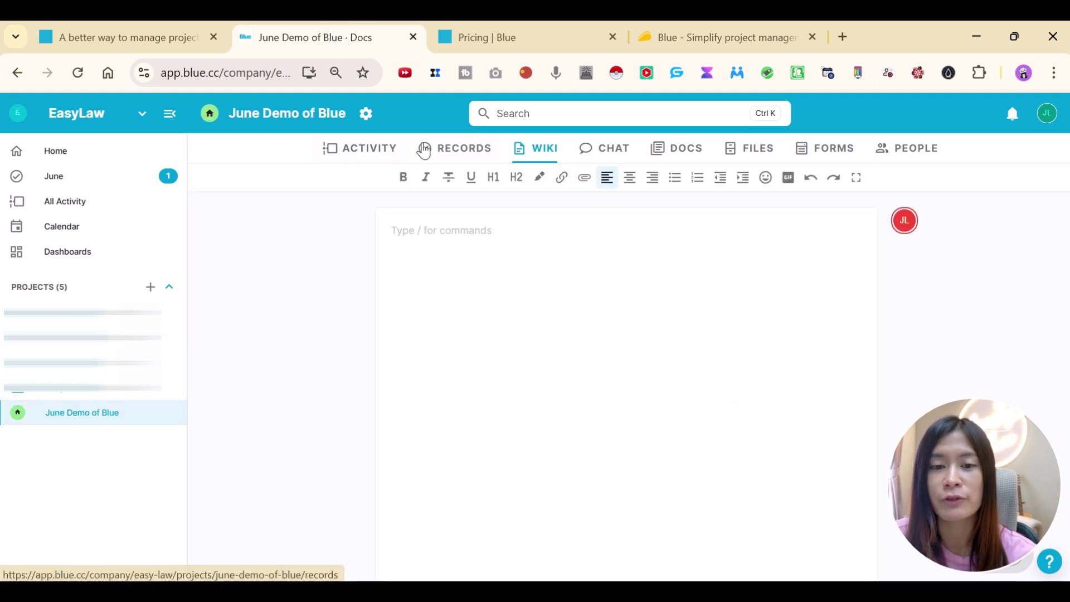
left_click(439, 149)
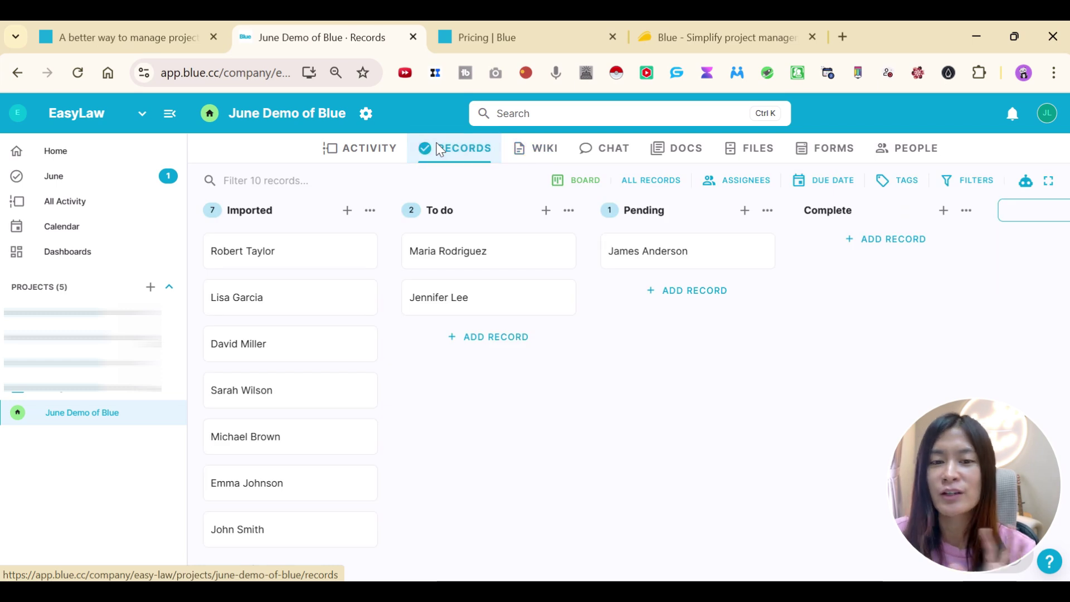
Open the first record in the Imported list and draft a comment mentioning the team member, followed by "fsdfdsfdfsd"
left_click(301, 254)
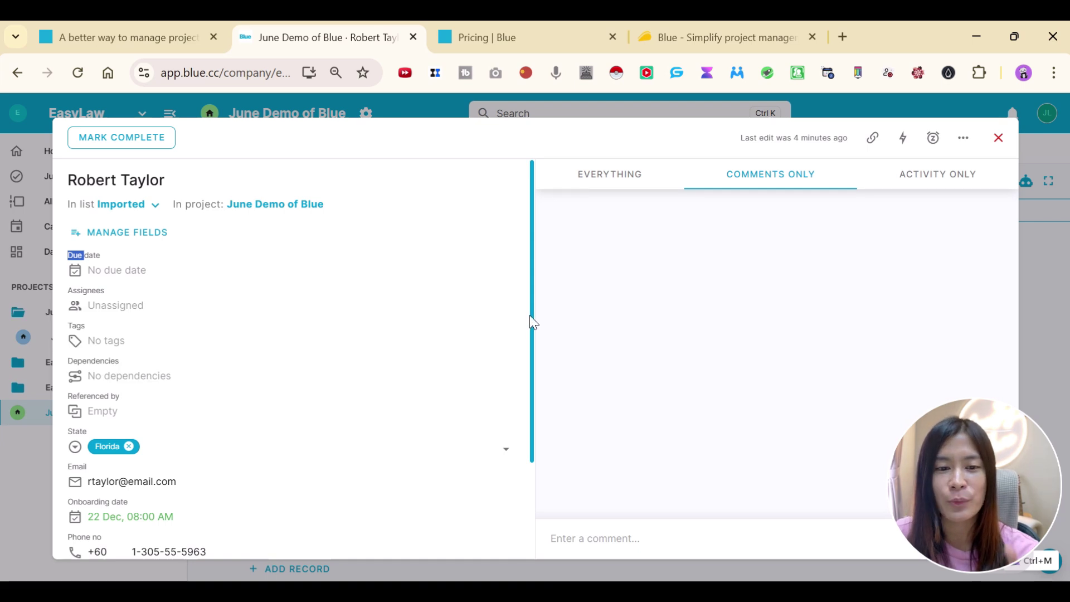
scroll(530, 318, "down", 3)
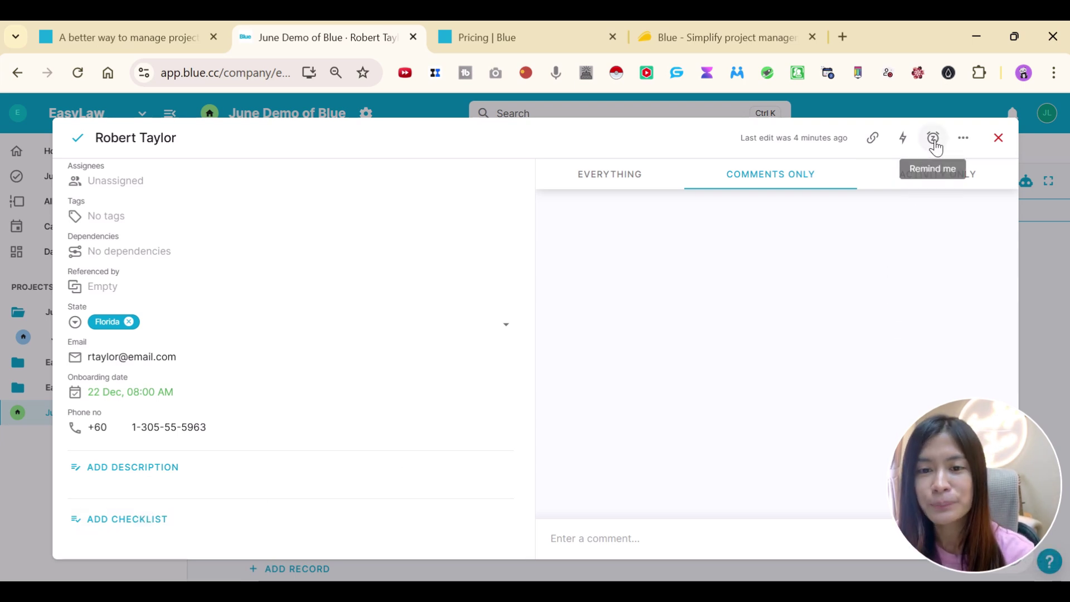
left_click(698, 538)
type("@")
left_click(613, 508)
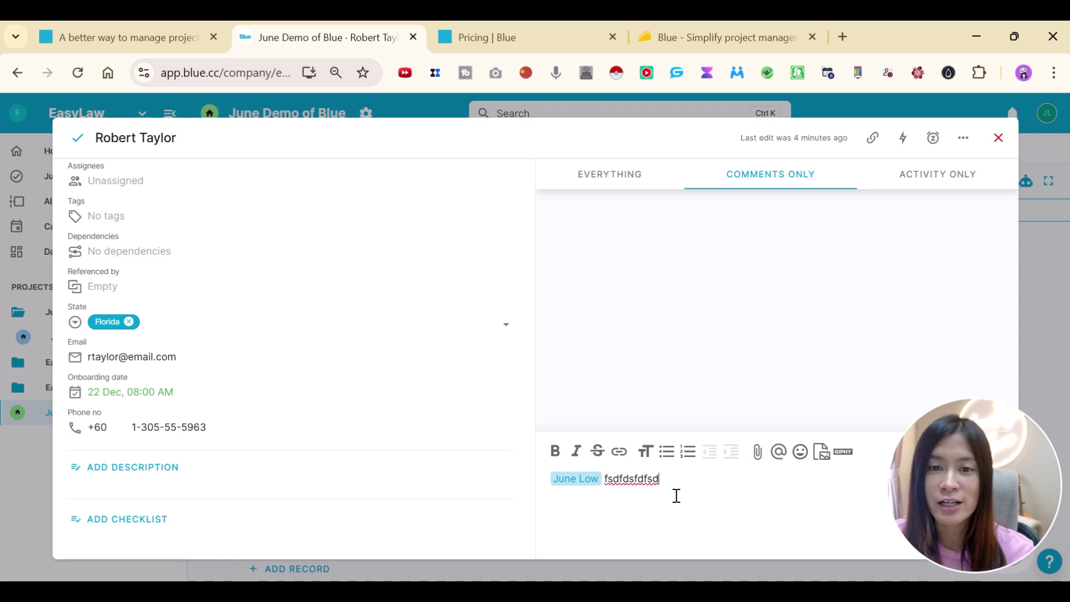
Examine the record's reminder choices, including a custom date, and its activity history, and close the record
left_click(936, 138)
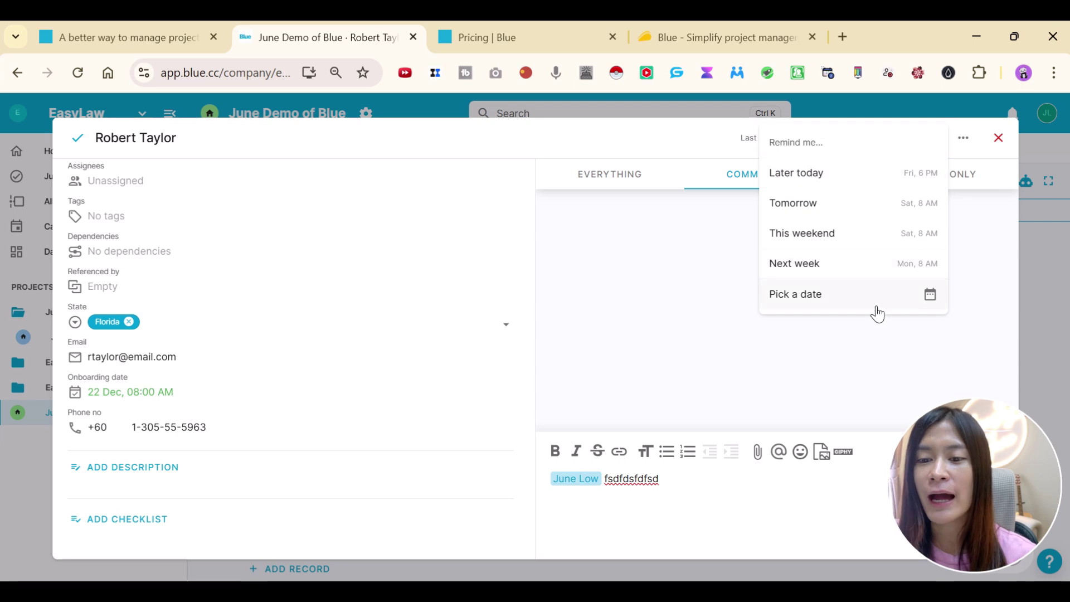
left_click(902, 295)
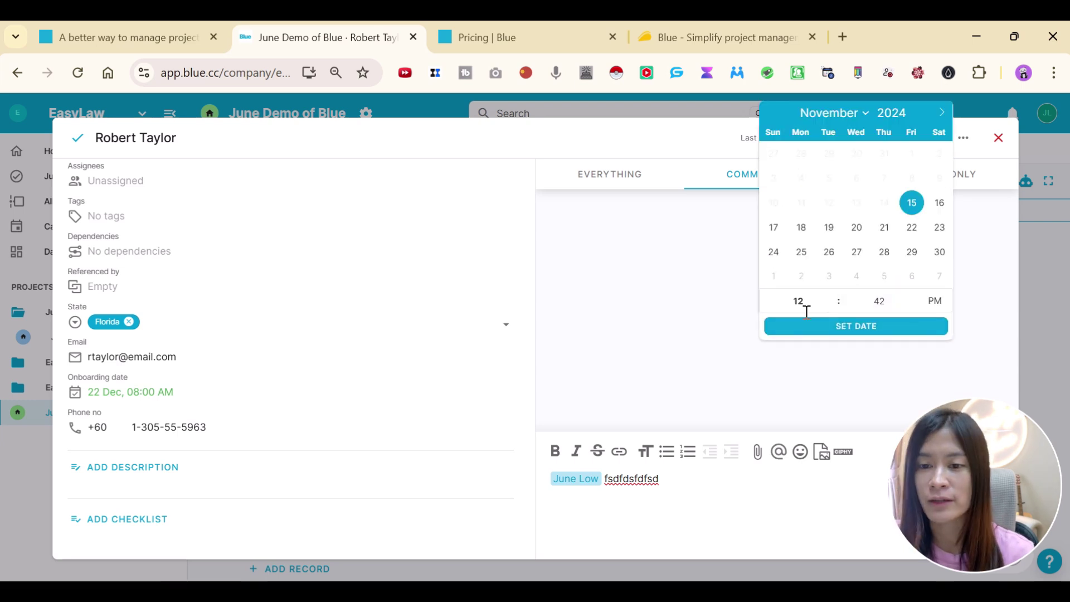
left_click(984, 245)
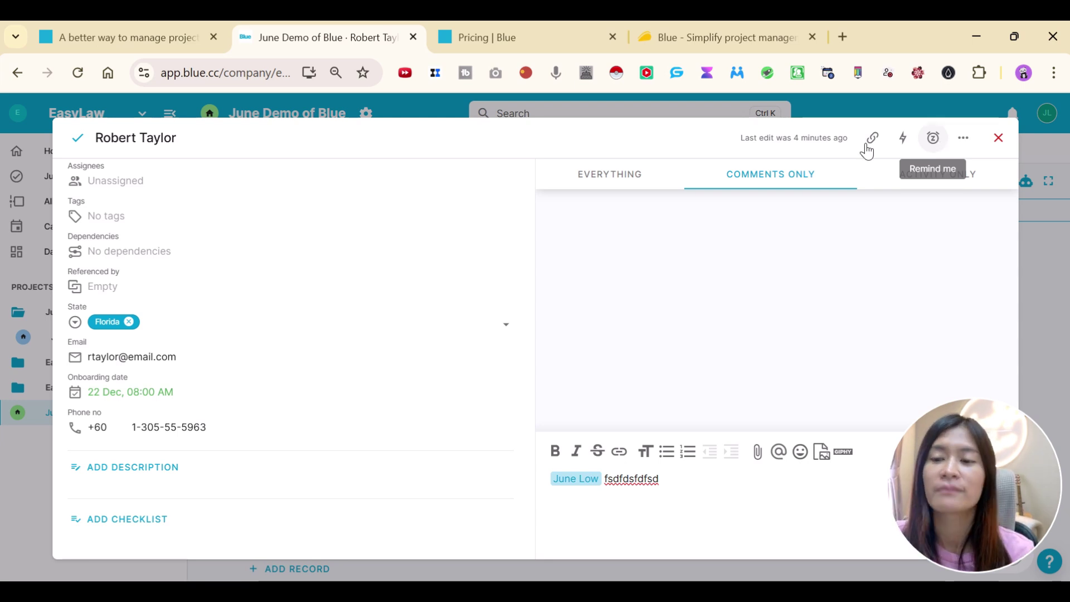
left_click(940, 146)
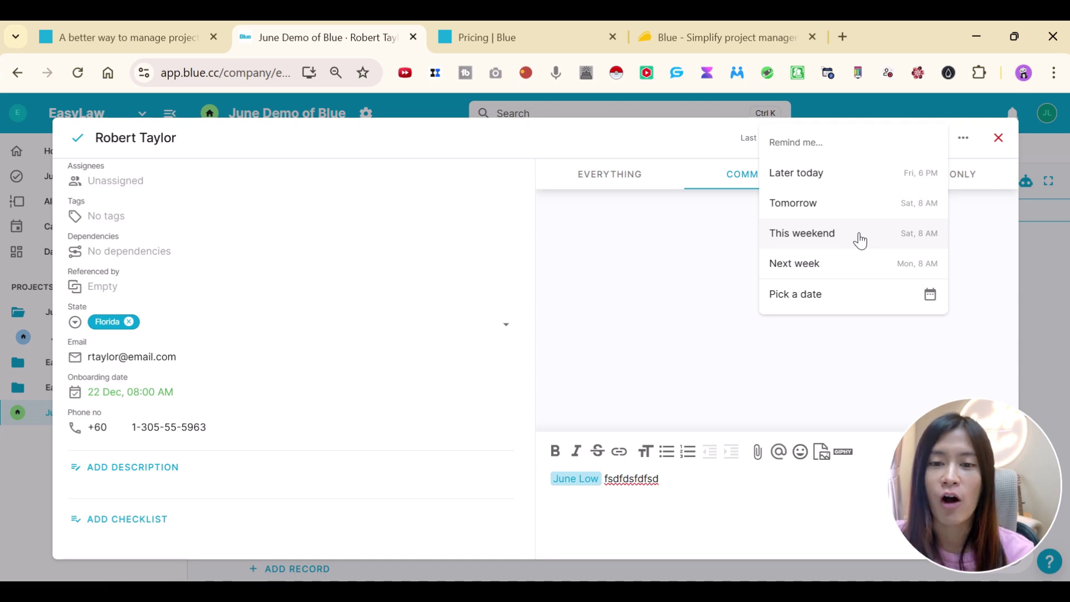
left_click(657, 253)
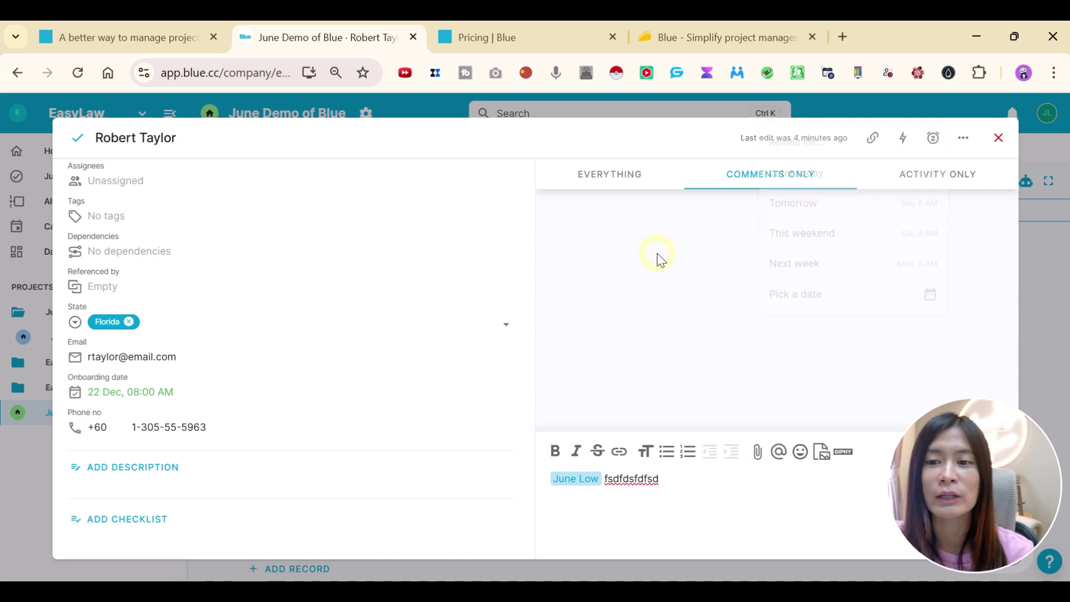
left_click(938, 184)
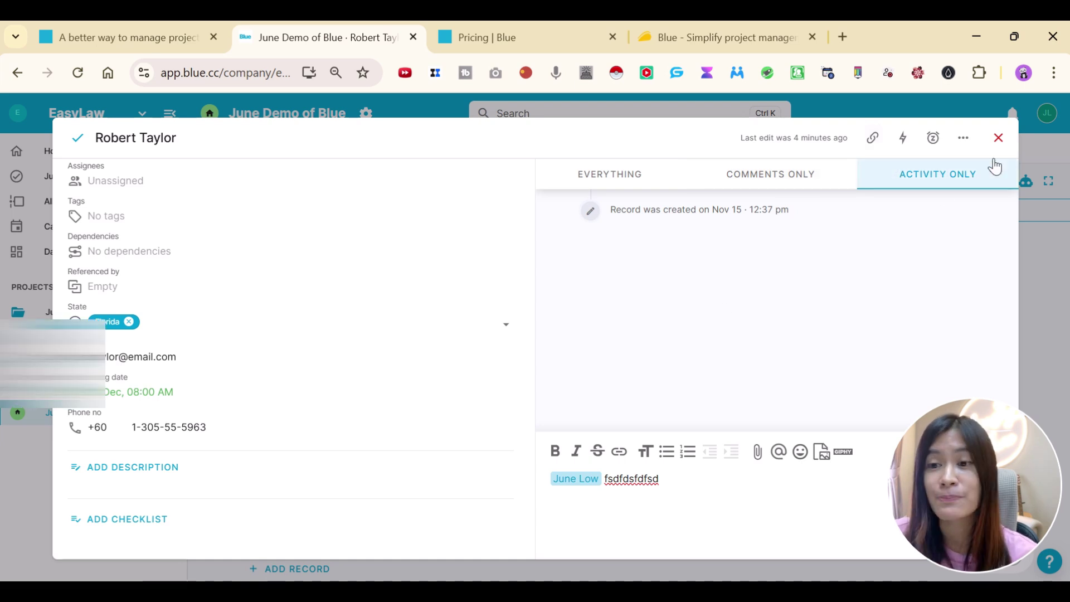
left_click(999, 139)
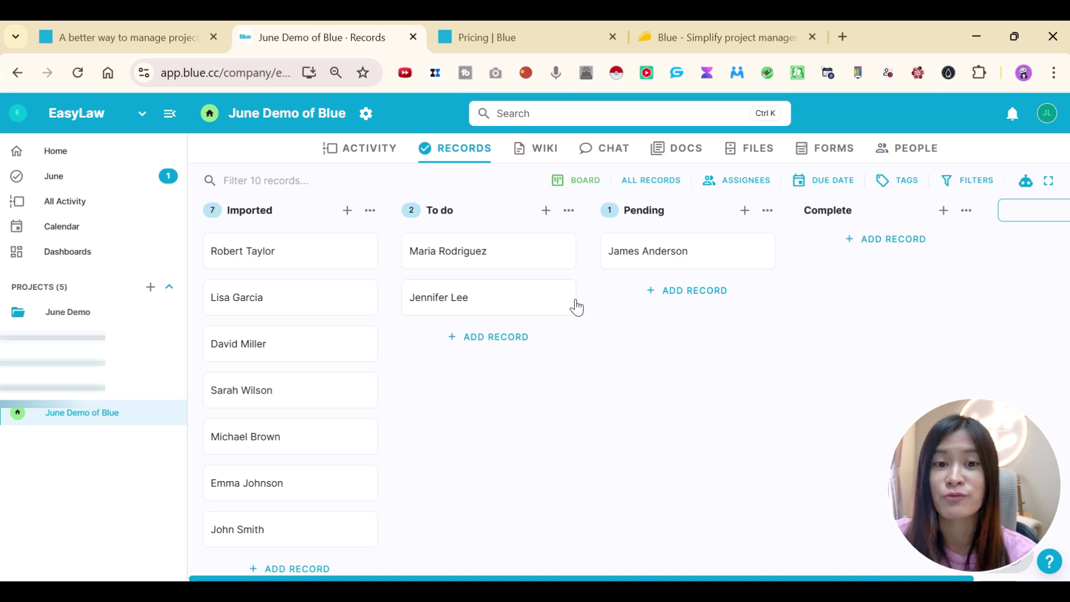
Look at the records in the Timeline view and switch them to the Database view
left_click(672, 187)
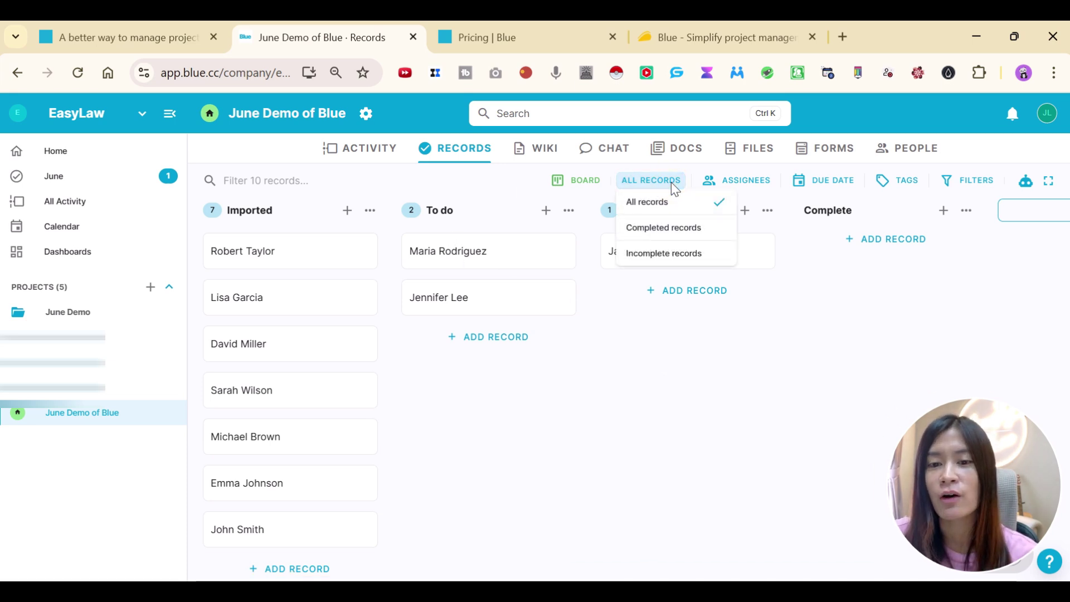
left_click(594, 187)
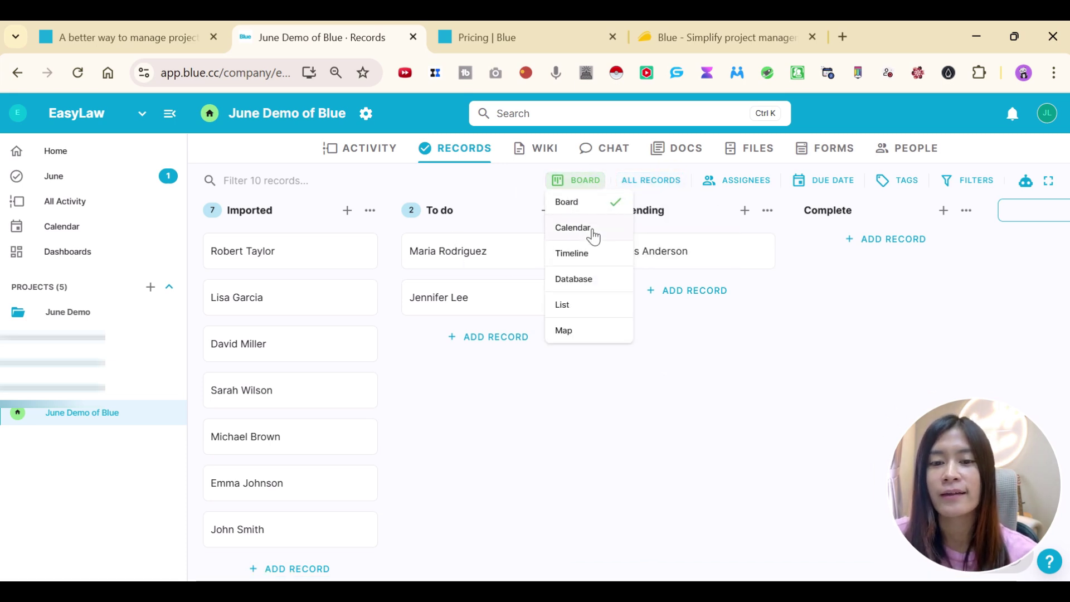
left_click(590, 254)
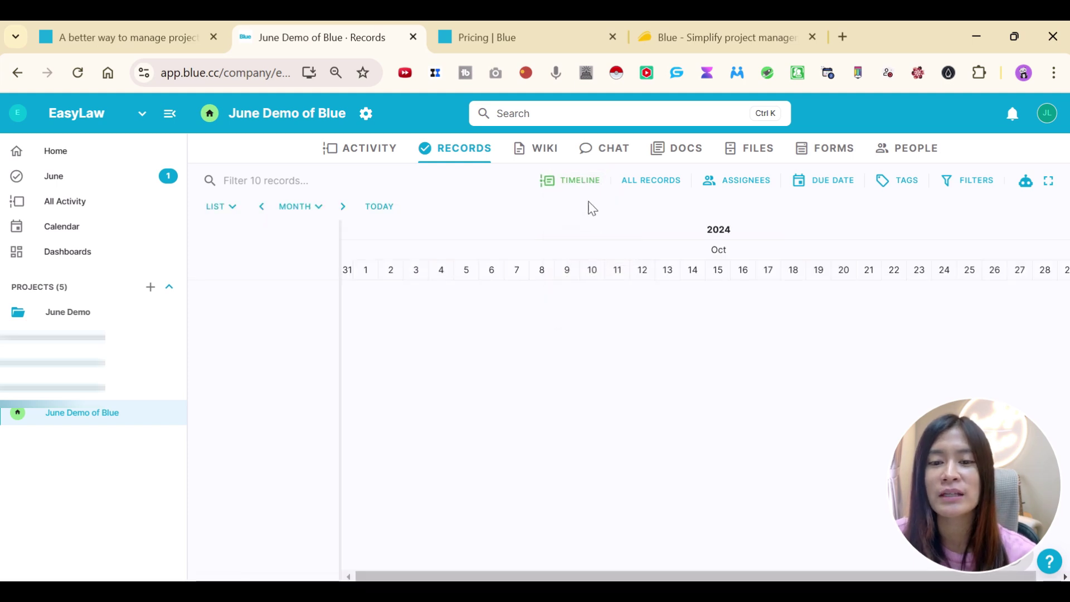
left_click(584, 190)
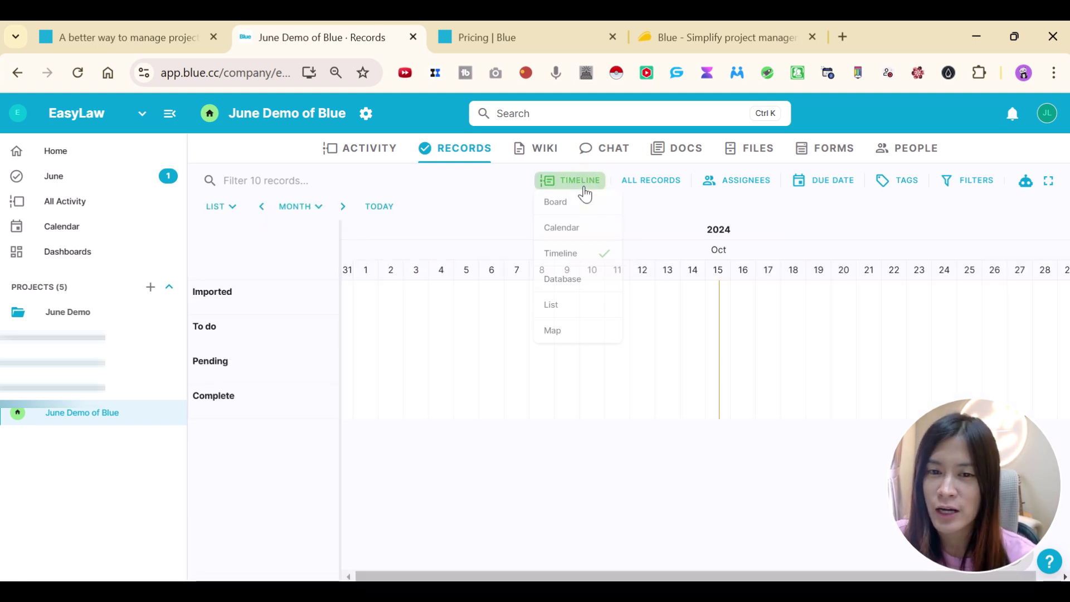
left_click(572, 280)
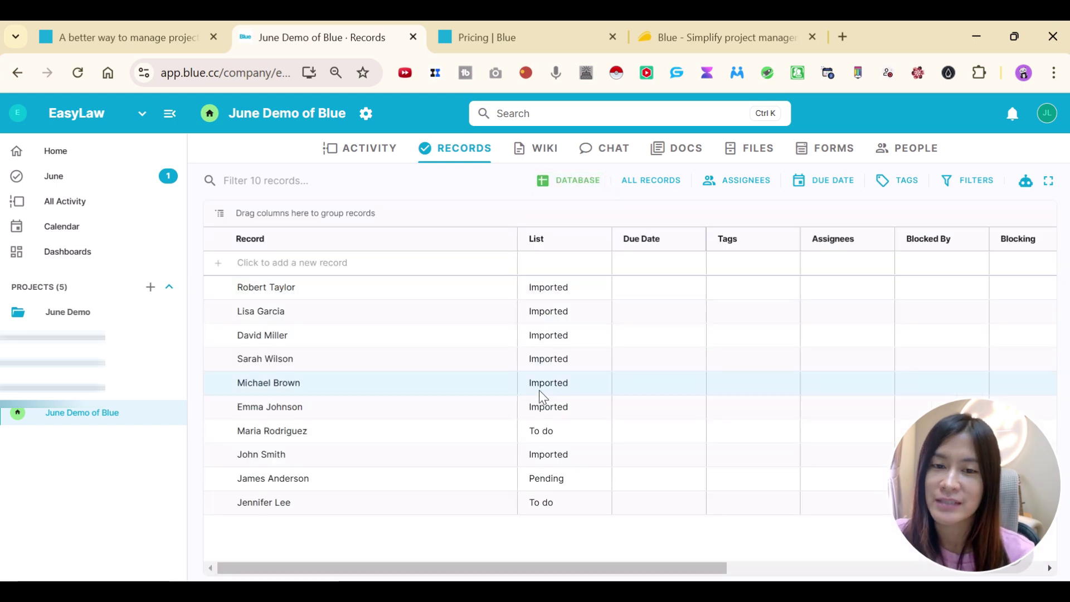
Try to enter a tag for the first record directly in the Tags column of the Database view
left_click(556, 183)
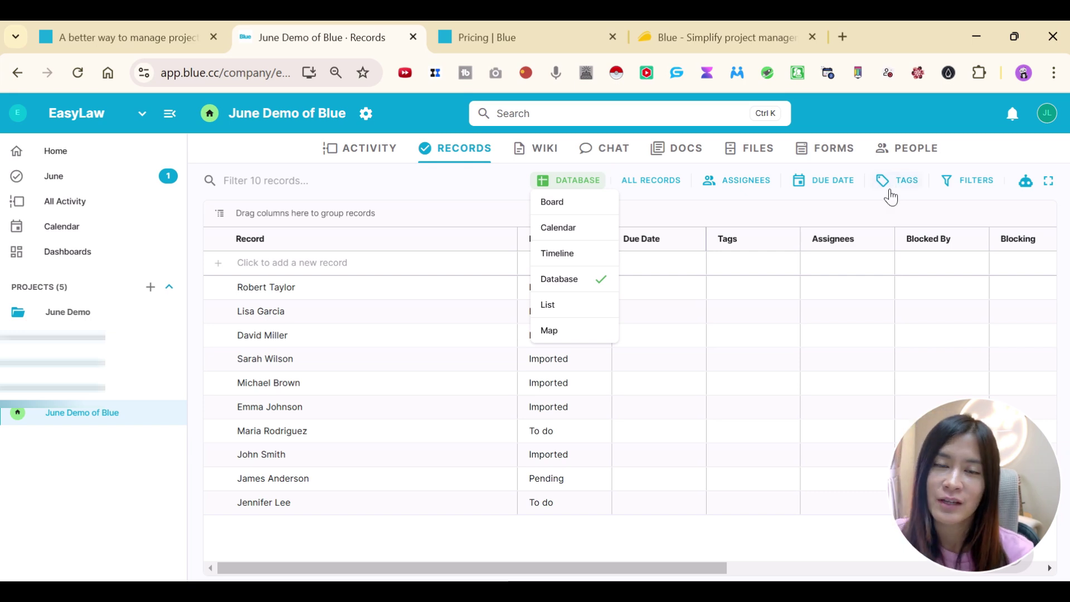
left_click(760, 268)
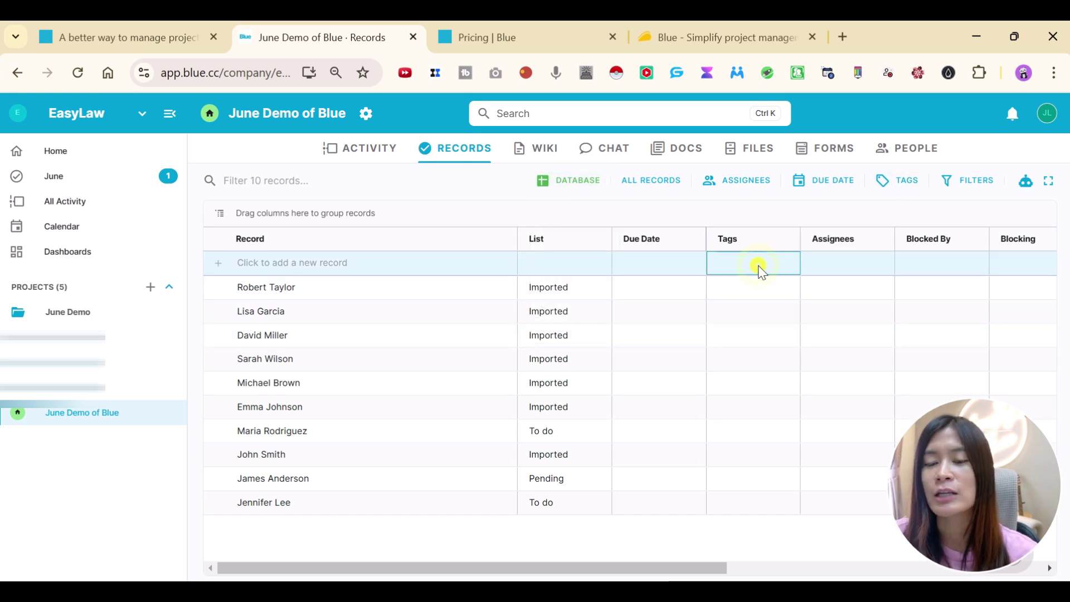
double_click(744, 289)
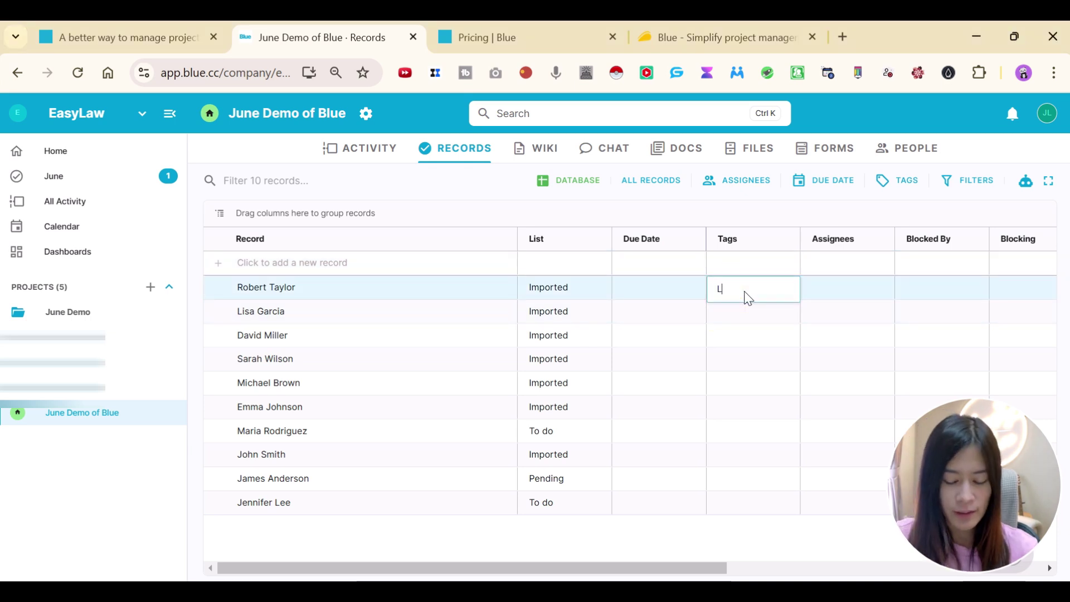
key("Escape")
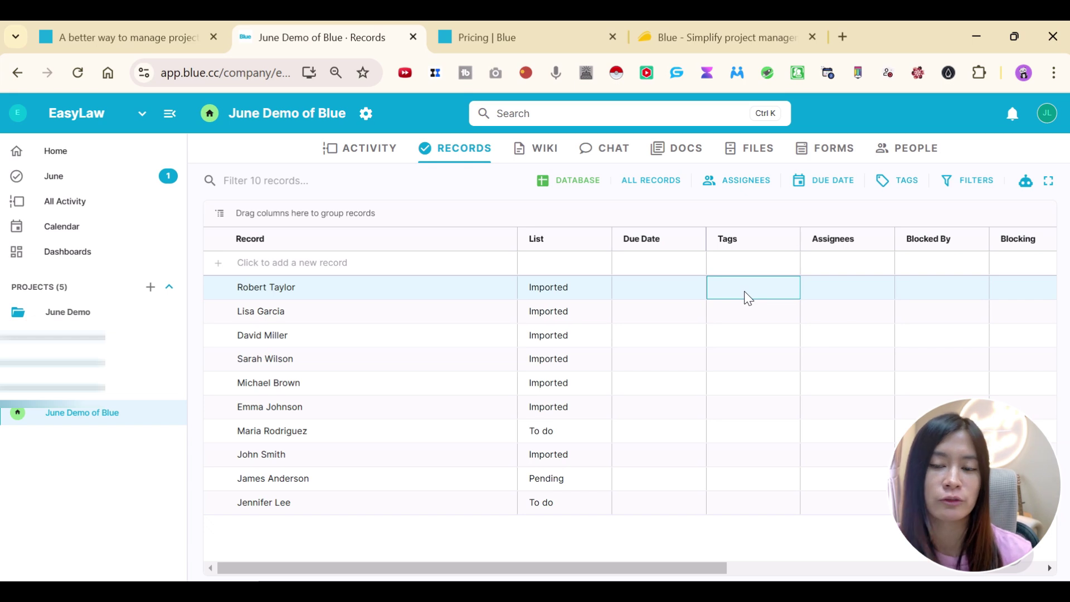
left_click(763, 296)
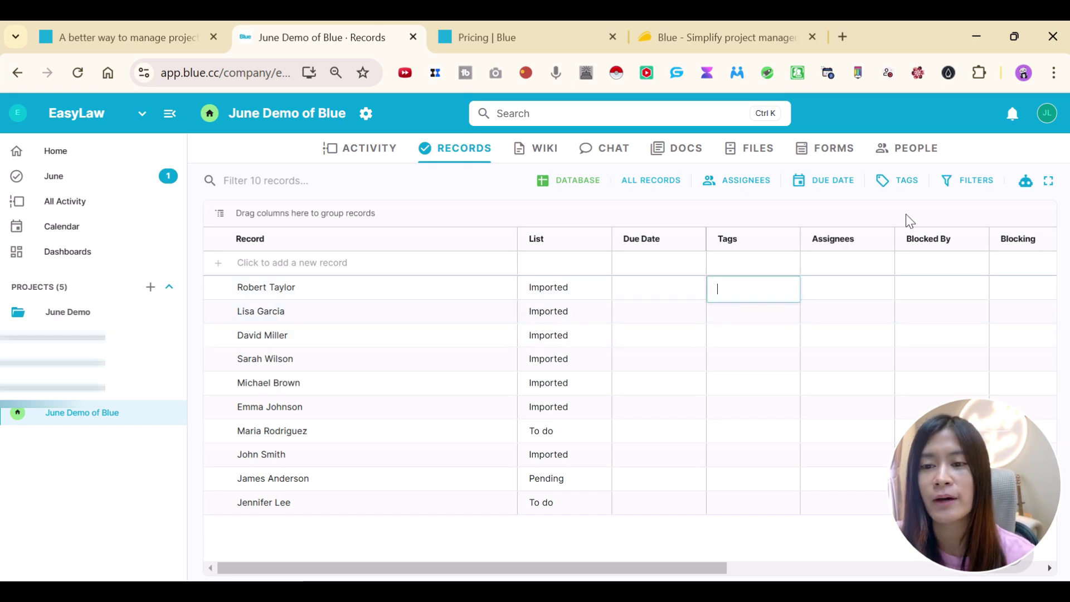
left_click(759, 379)
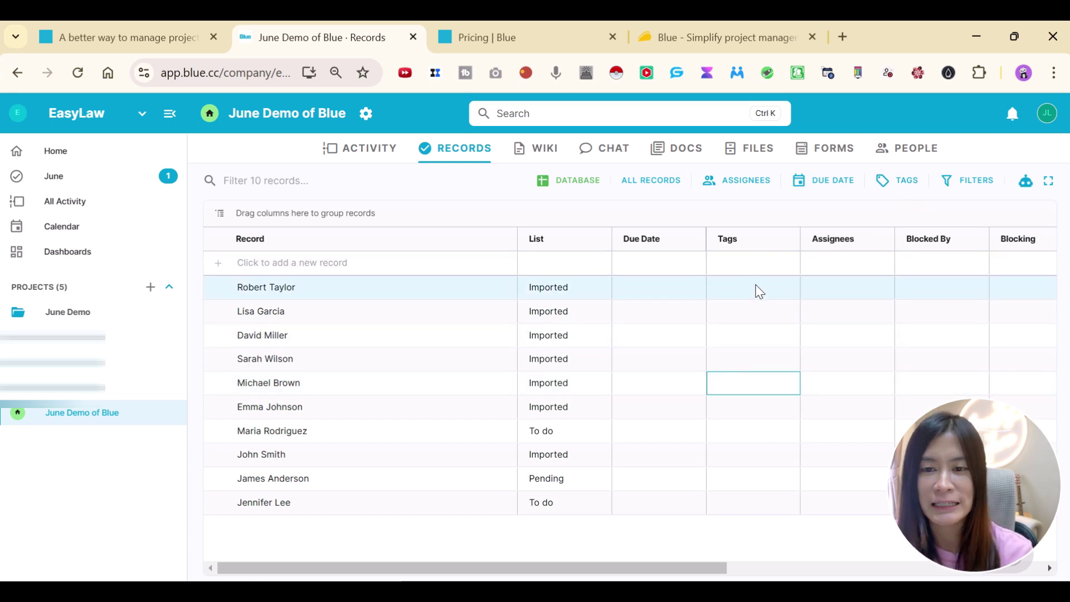
Look at the Wiki and Forms pages of the June Demo of Blue project
left_click(524, 149)
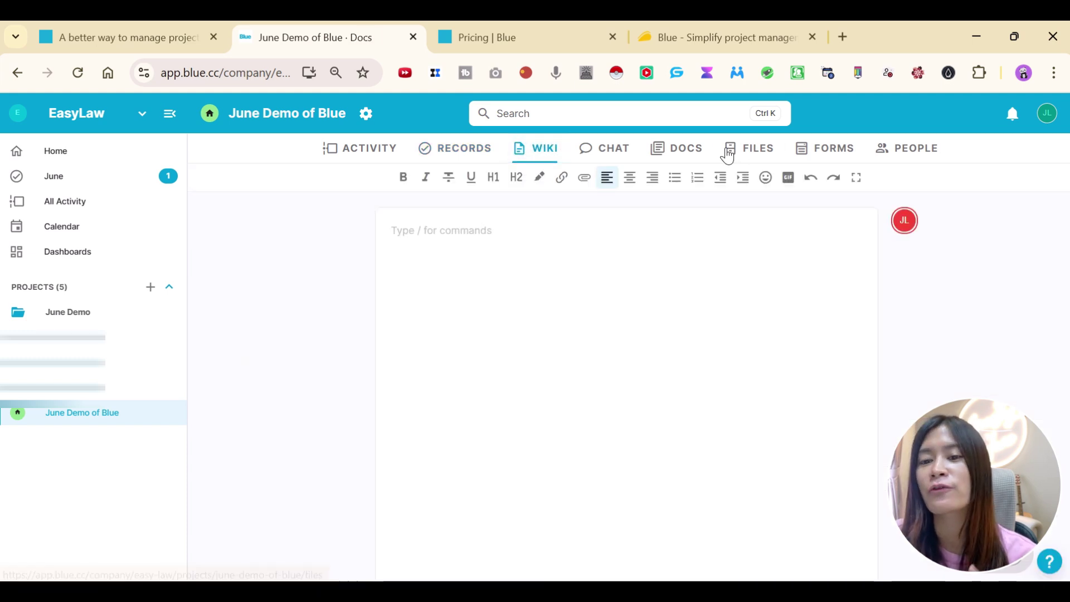
left_click(835, 167)
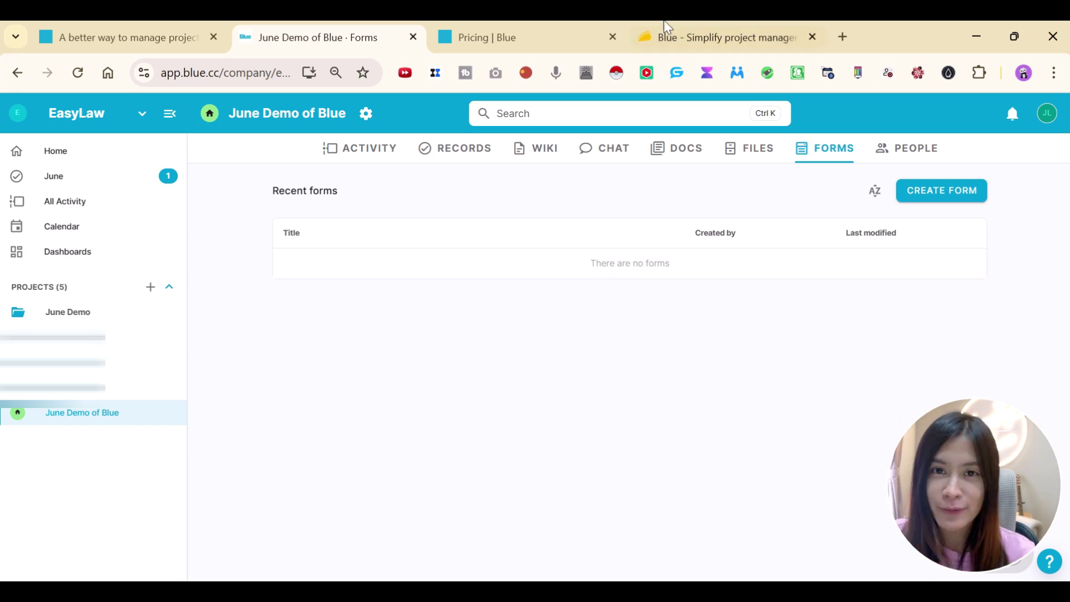
Switch to Blue's AppSumo page and examine the license tiers and the features included in all plans
mouse_move(690, 21)
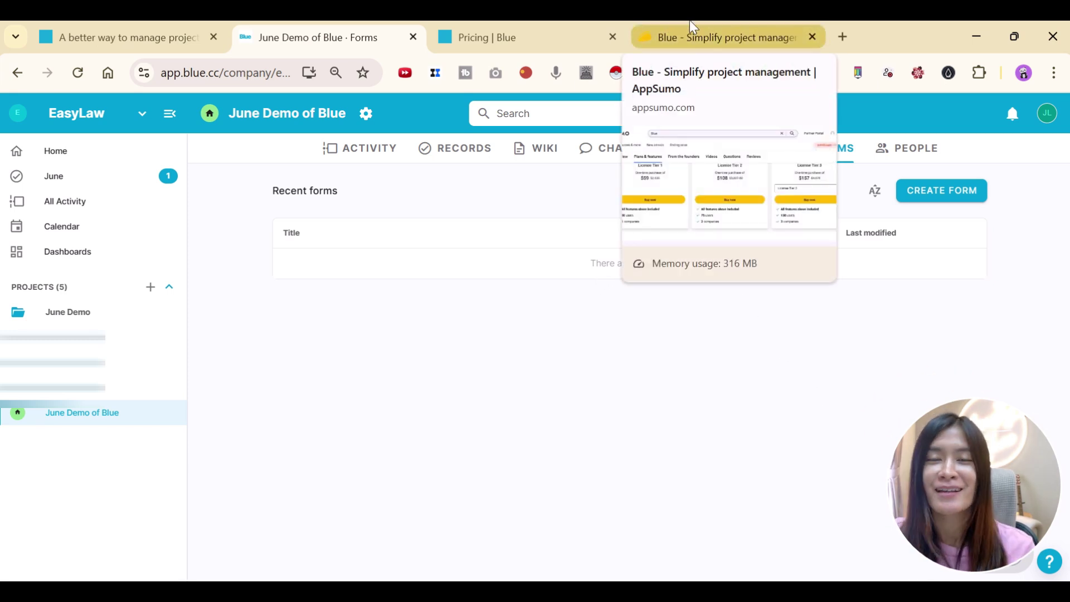
left_click(705, 22)
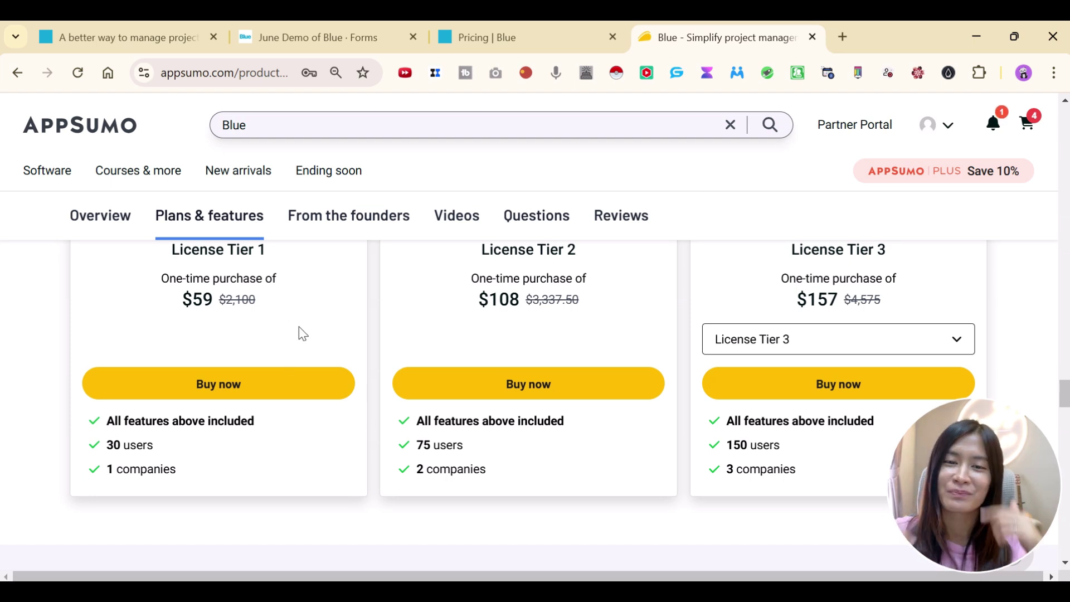
scroll(195, 516, "up", 2)
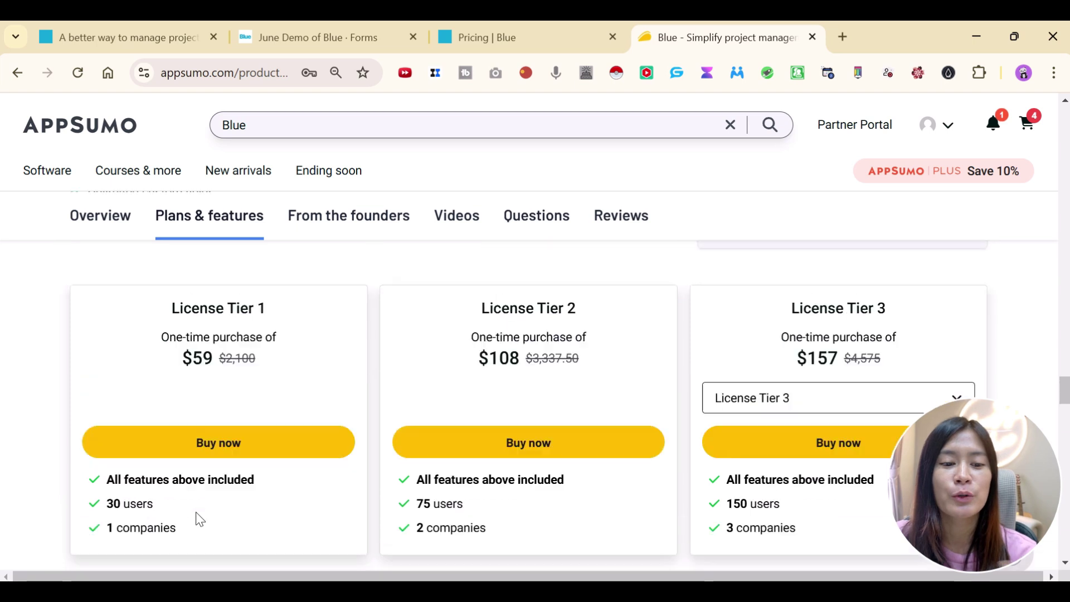
scroll(217, 479, "up", 3)
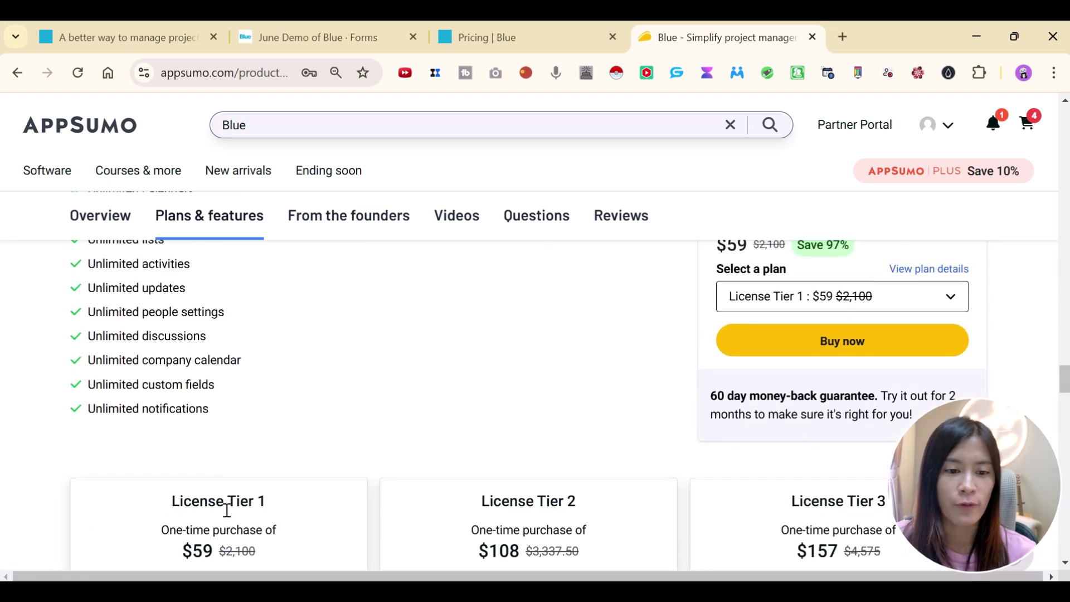
scroll(245, 549, "up", 2)
scroll(193, 485, "up", 2)
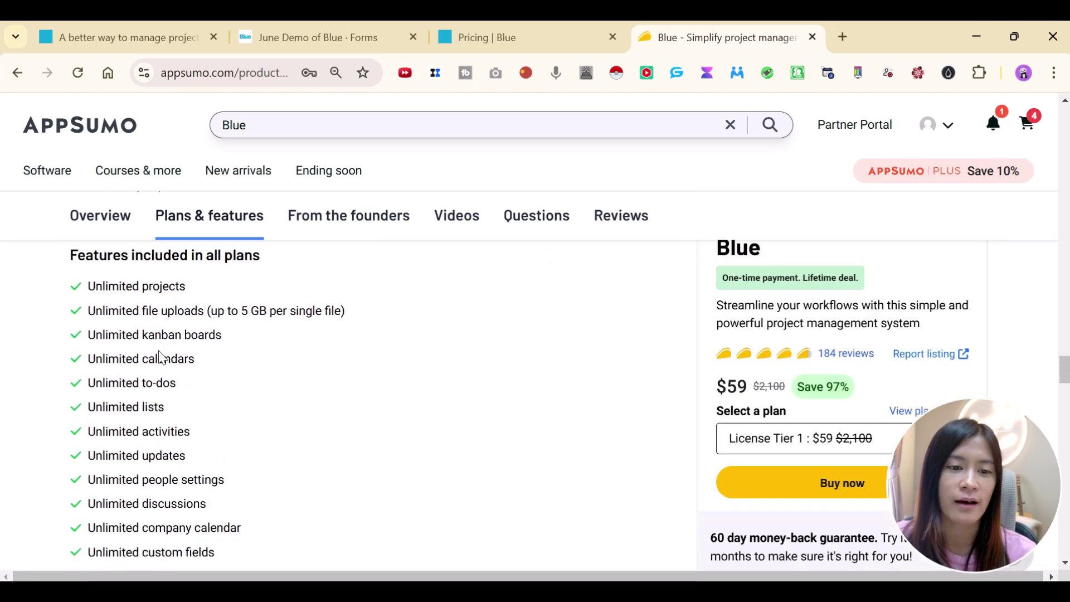